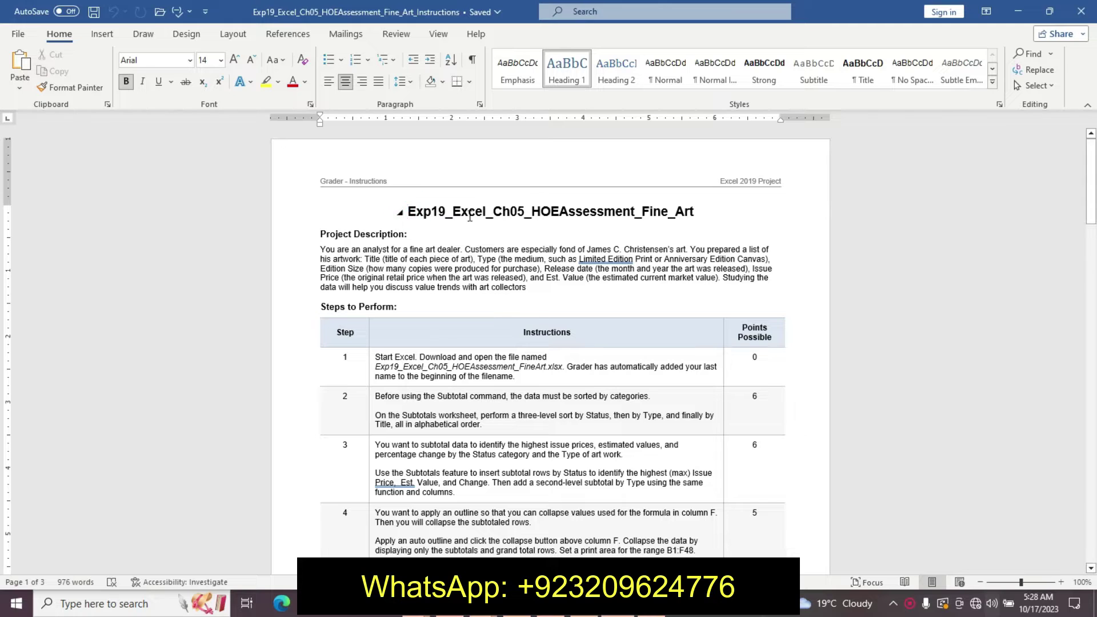
# Highlight the title in yellow and set the Project Description text to 12 pt.
pyautogui.moveTo(404, 211); pyautogui.dragTo(700, 212)
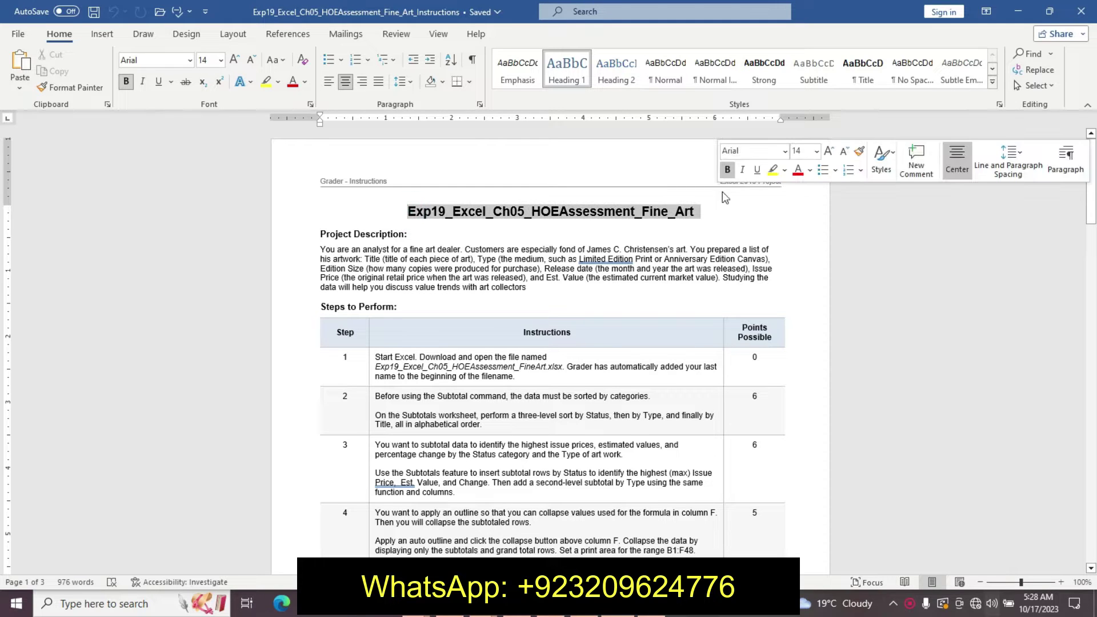
pyautogui.click(771, 170)
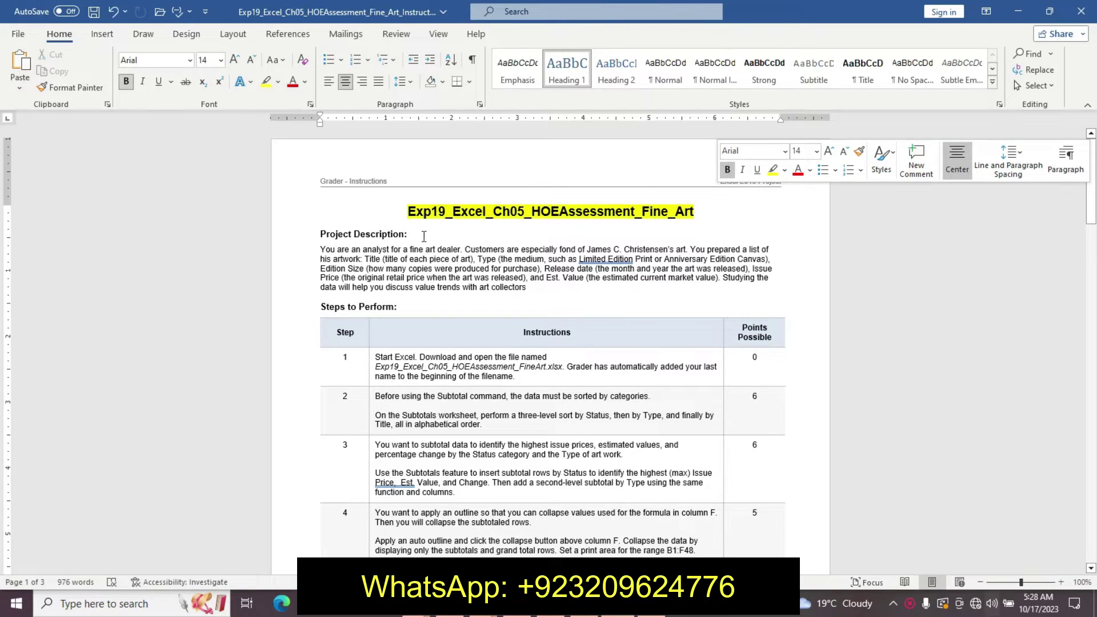
pyautogui.moveTo(318, 234); pyautogui.dragTo(549, 287)
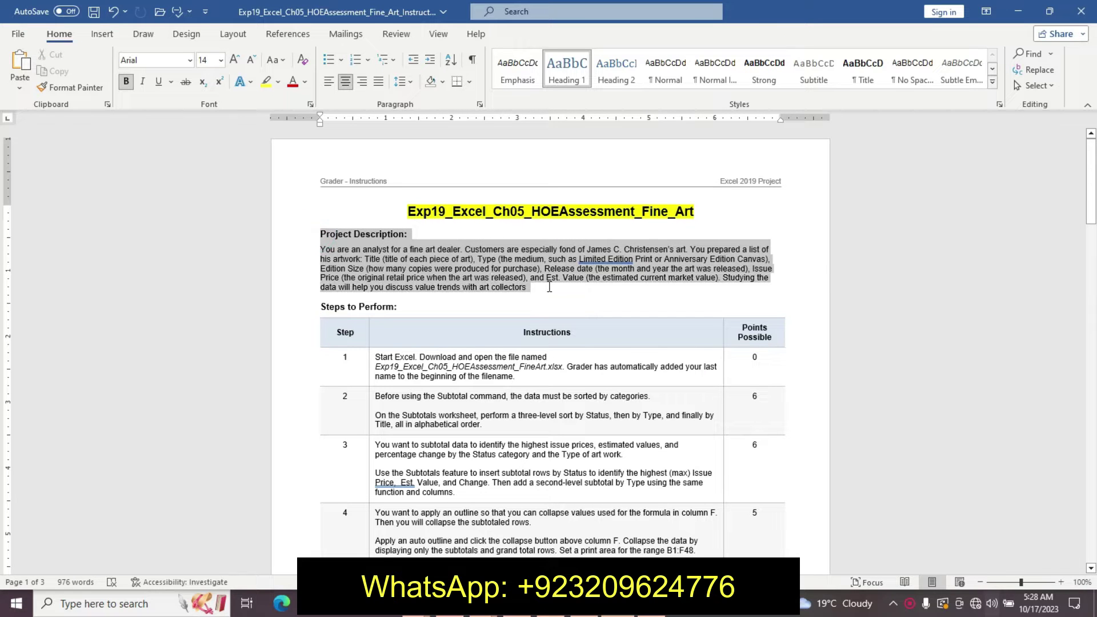
pyautogui.click(646, 244)
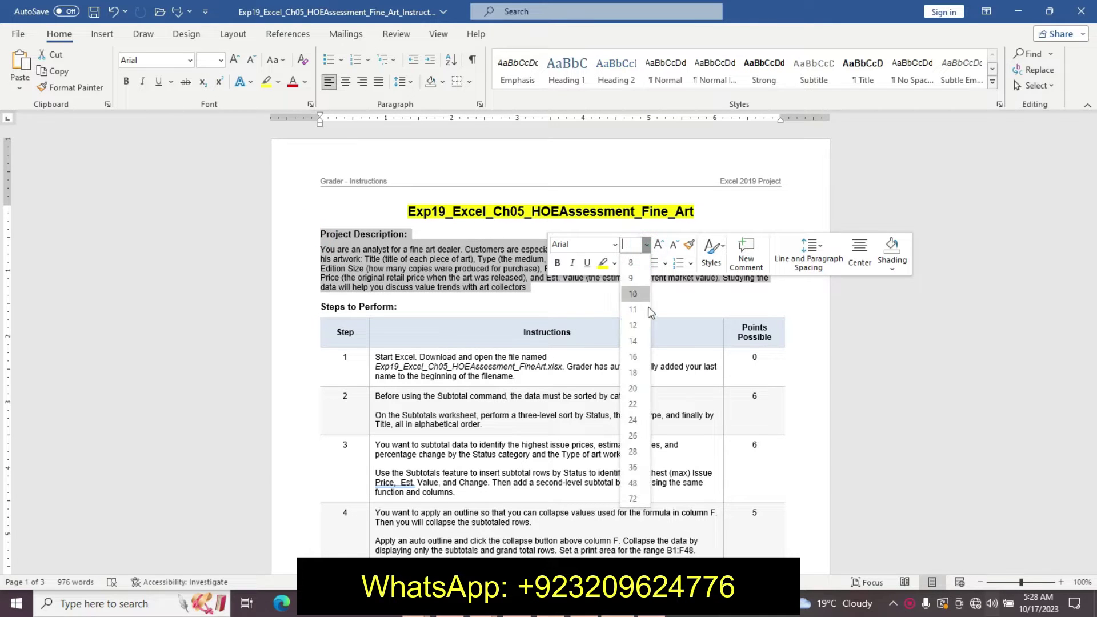
pyautogui.click(633, 372)
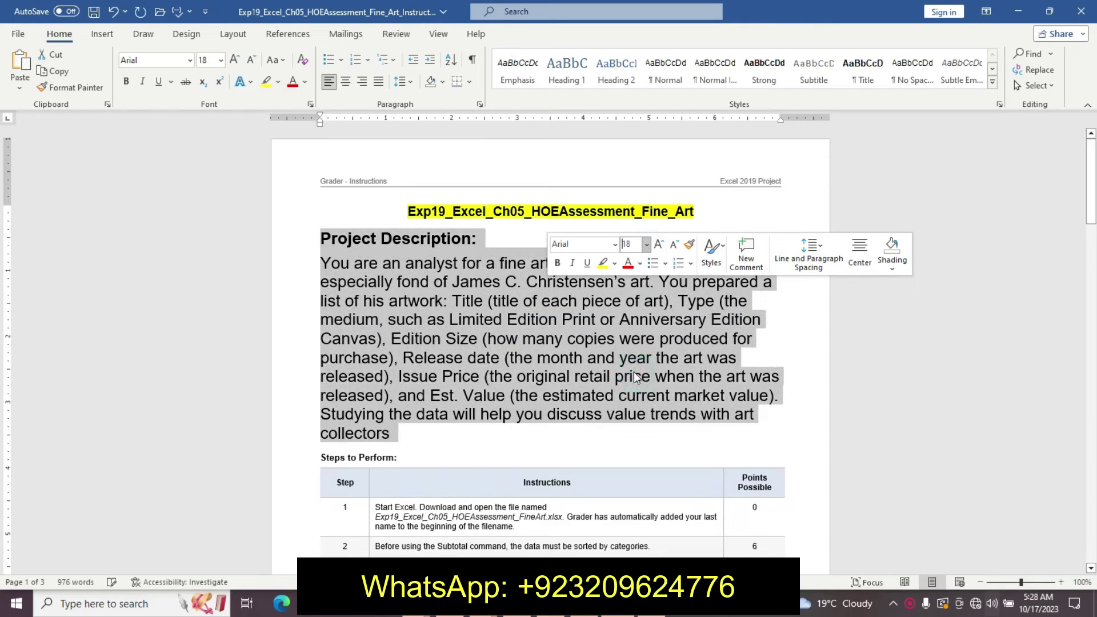
pyautogui.click(646, 244)
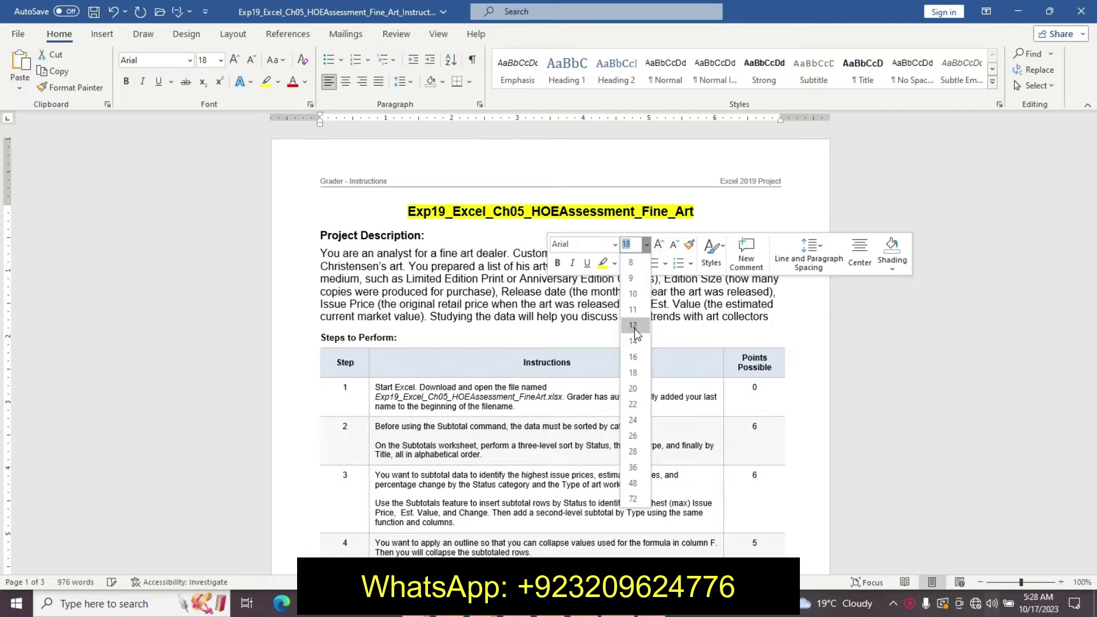
pyautogui.click(633, 326)
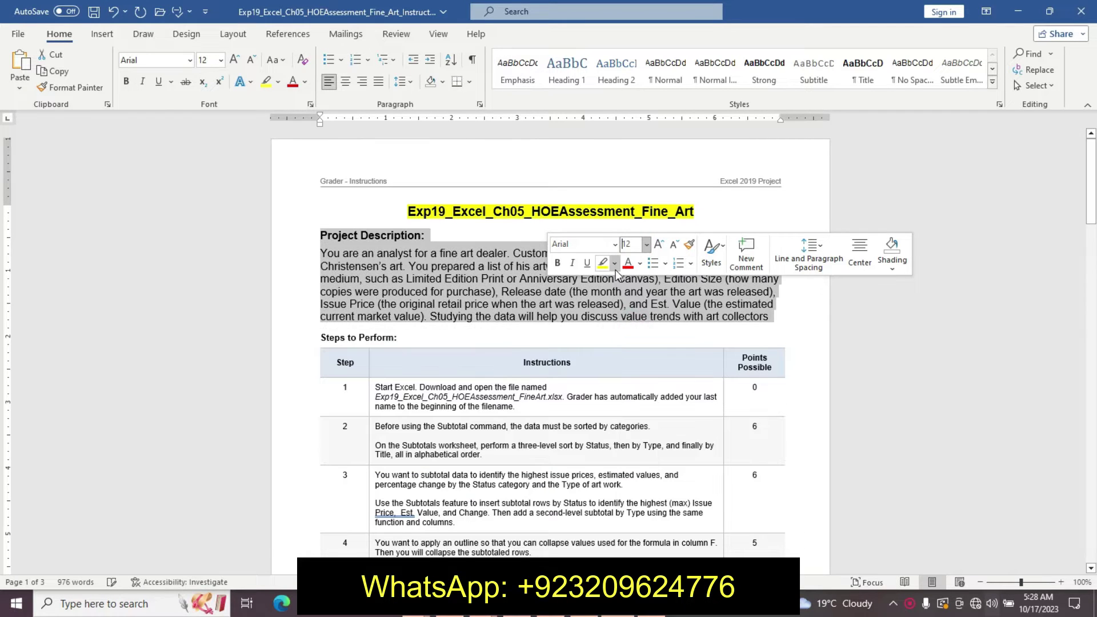
# Make the Project Description heading and paragraph bold with cyan highlighting.
pyautogui.click(557, 263)
pyautogui.click(557, 263)
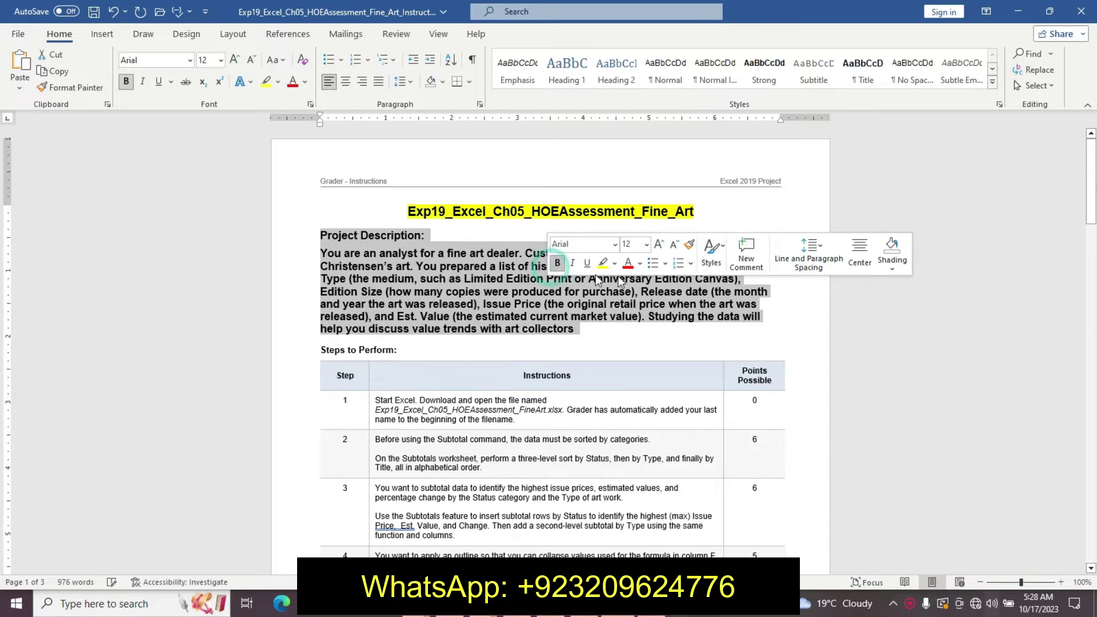
pyautogui.click(614, 263)
pyautogui.click(637, 285)
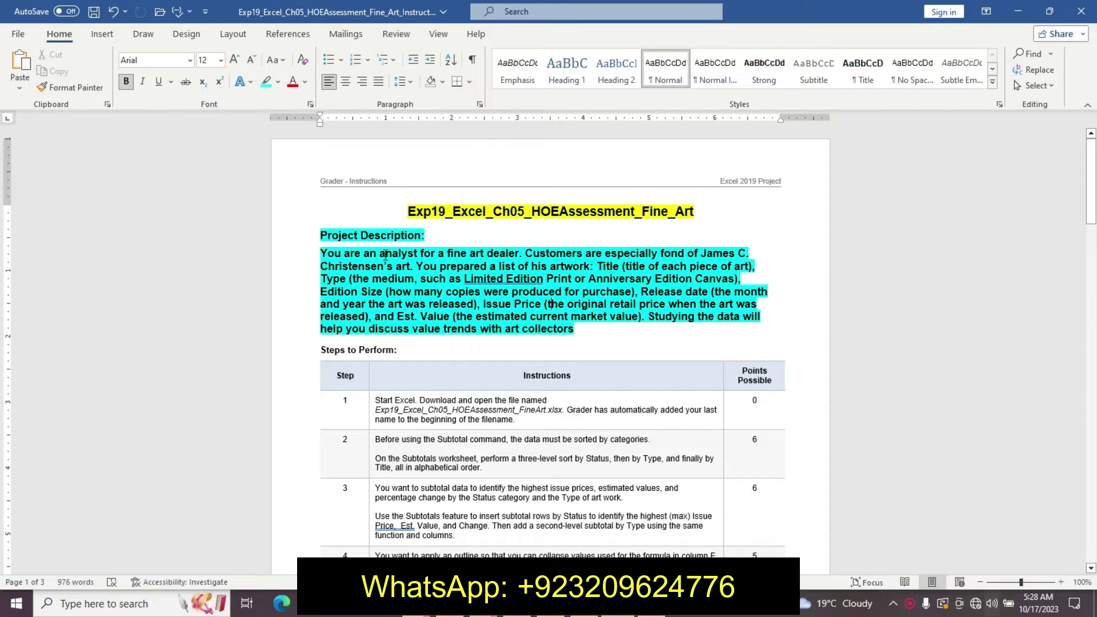
# Select various lines of the description paragraph, then clear the selection.
pyautogui.click(312, 267)
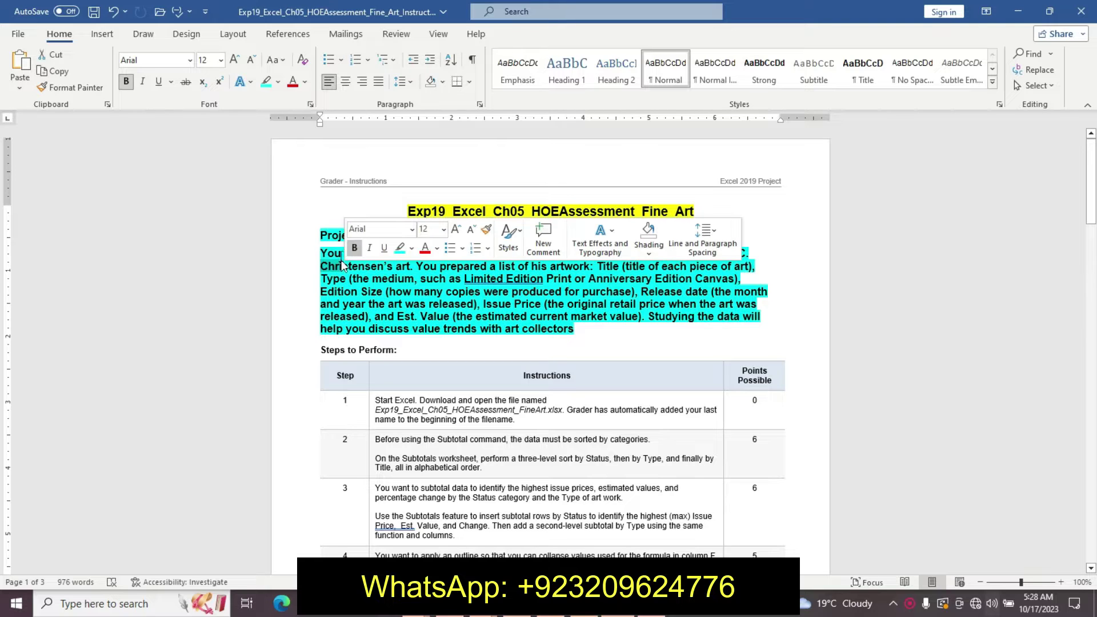
pyautogui.click(336, 221)
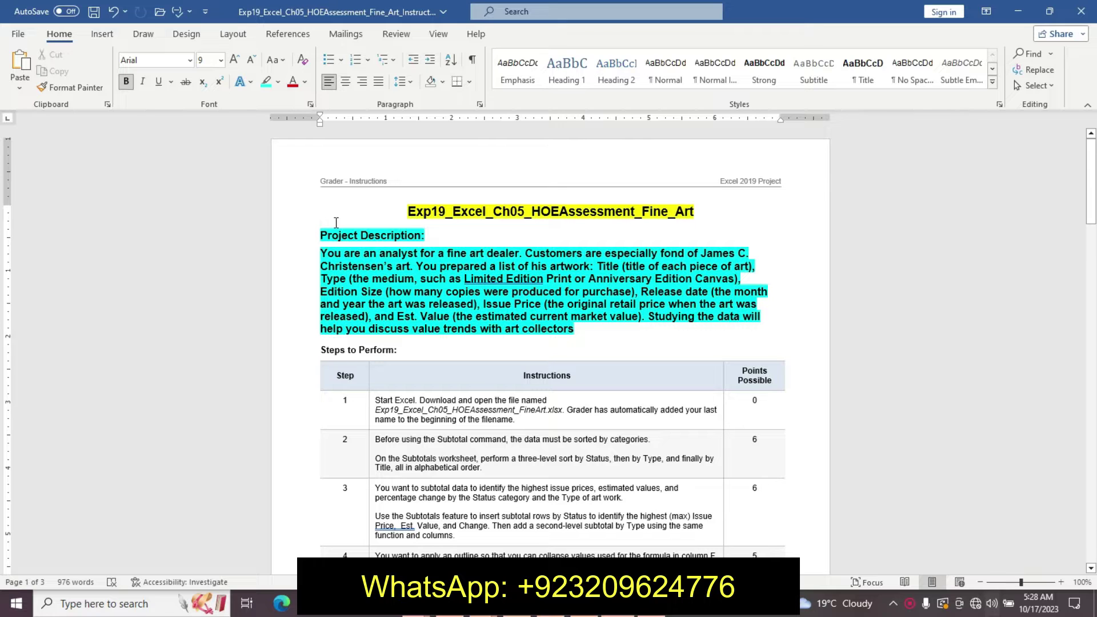
pyautogui.moveTo(331, 253); pyautogui.dragTo(389, 269)
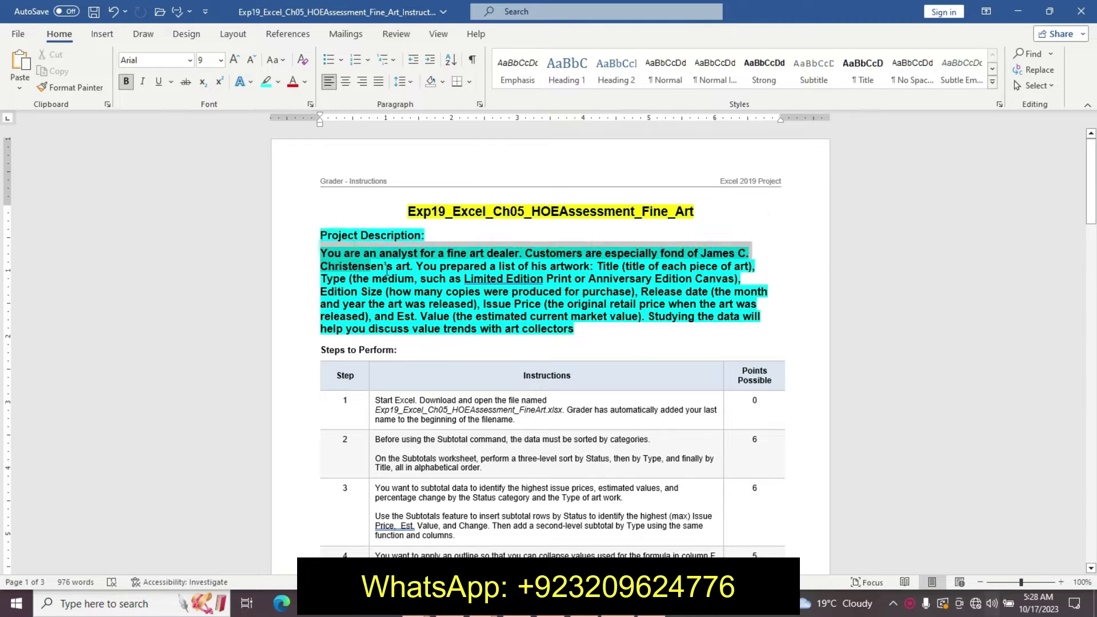
pyautogui.click(389, 278)
pyautogui.moveTo(323, 253); pyautogui.dragTo(532, 342)
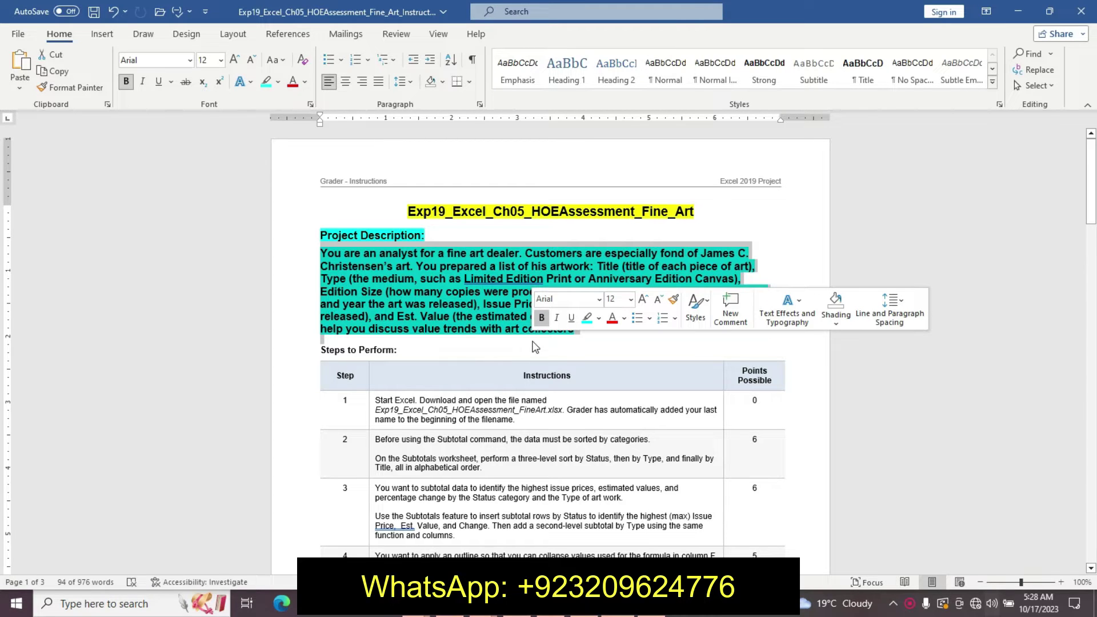
pyautogui.click(533, 343)
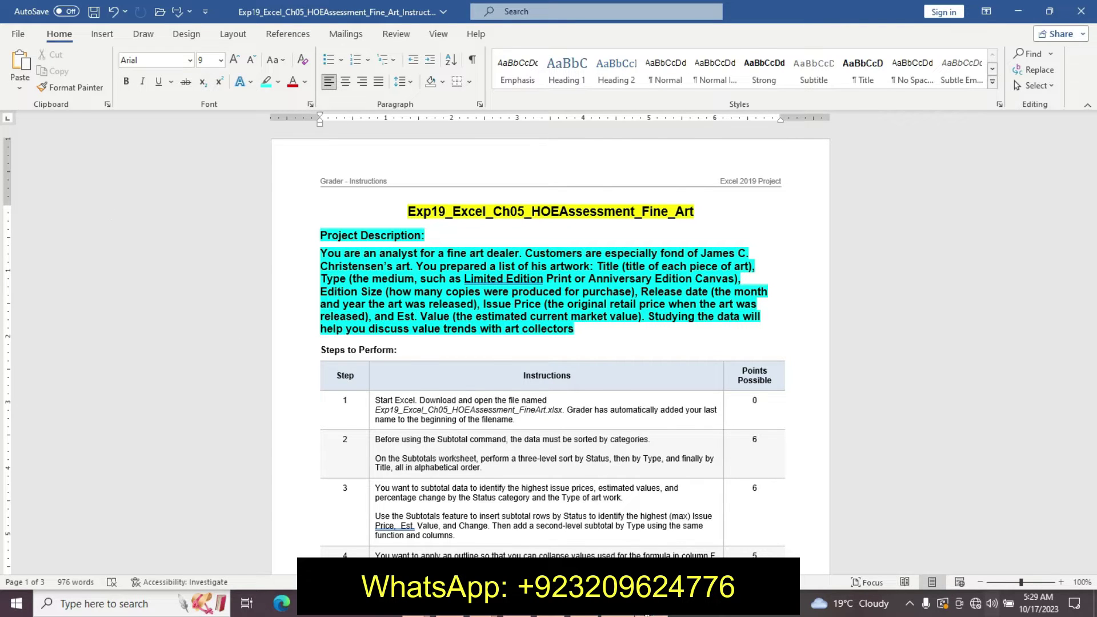
# Switch from Word to the Fine Art workbook's Subtotals sheet.
pyautogui.hotkey('alt', 'Tab')
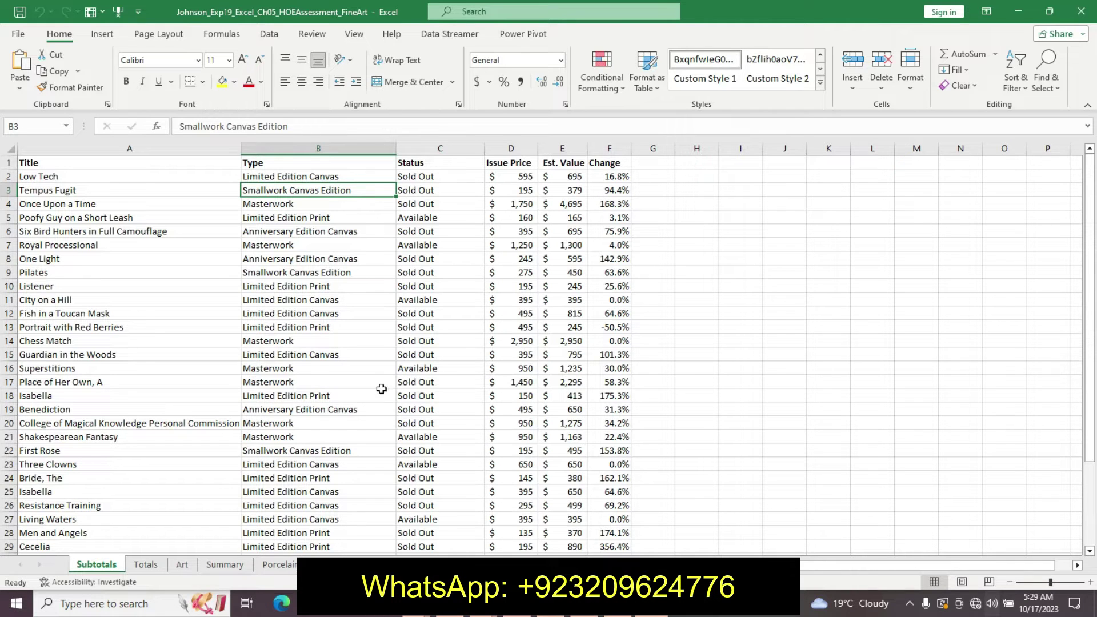
# Look through the Totals, Art, Summary and Porcelain sheets.
pyautogui.click(150, 565)
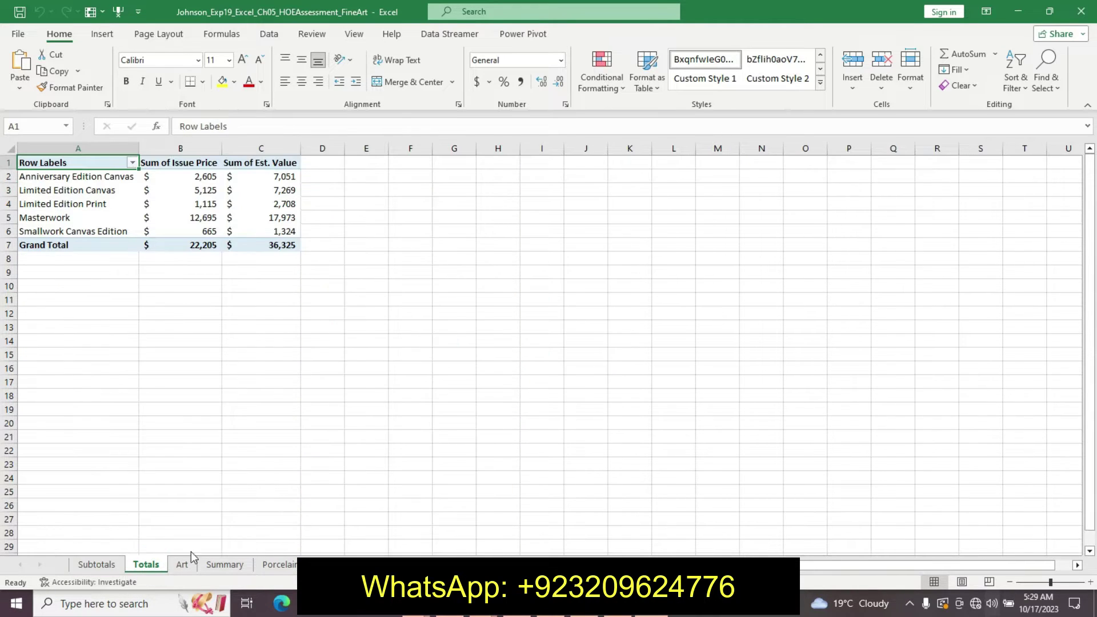
pyautogui.click(187, 565)
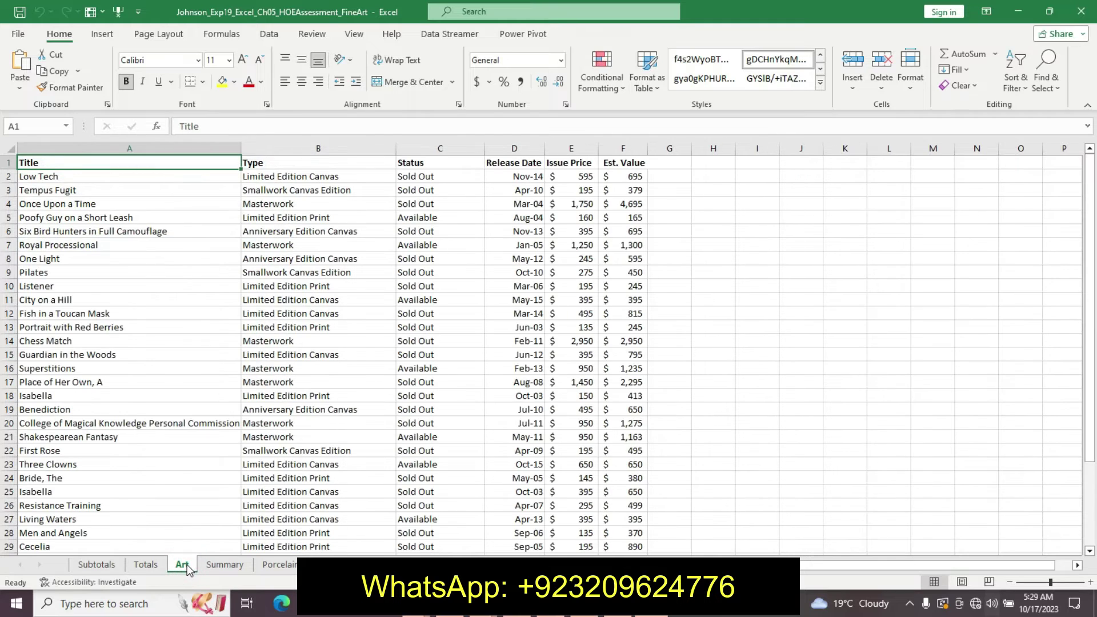
pyautogui.click(220, 565)
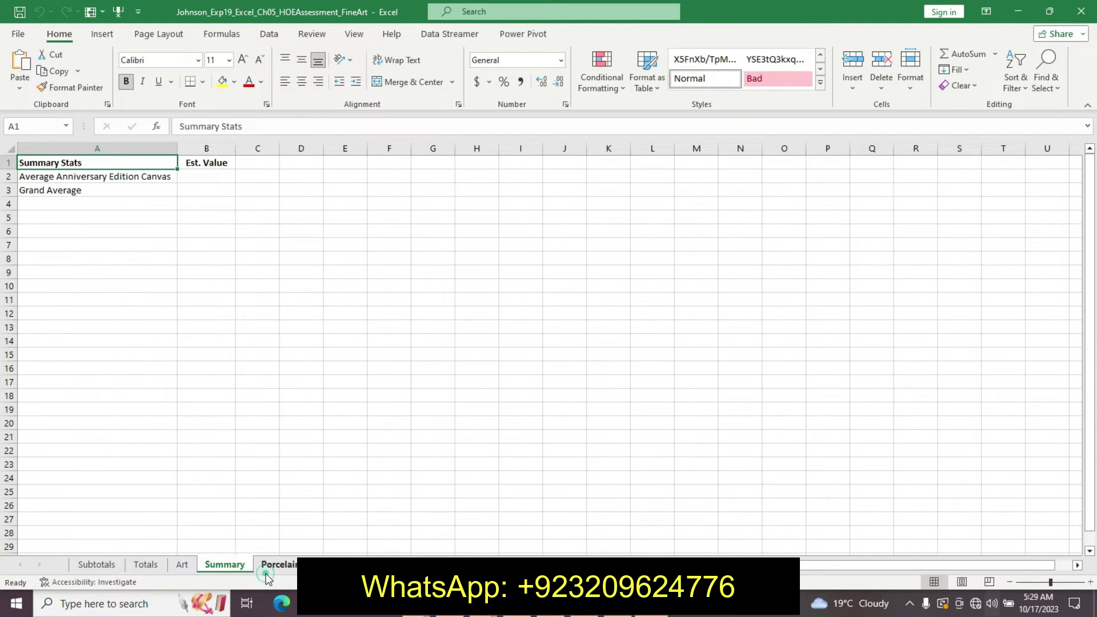
pyautogui.click(267, 565)
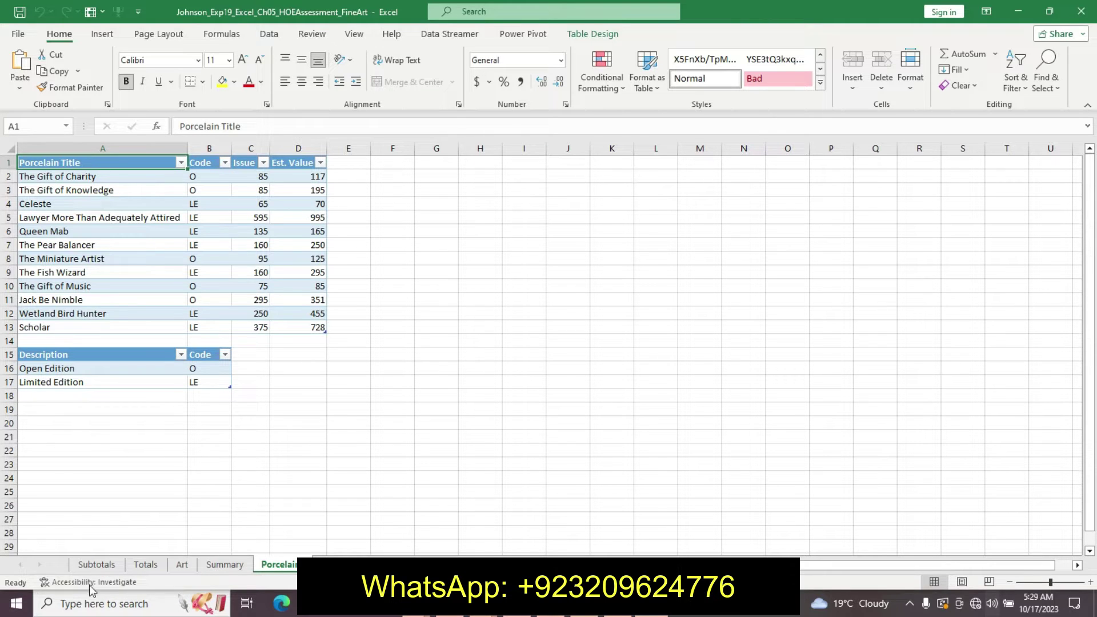
# Return to the Subtotals sheet, then undo the description's last formatting change in Word.
pyautogui.click(82, 565)
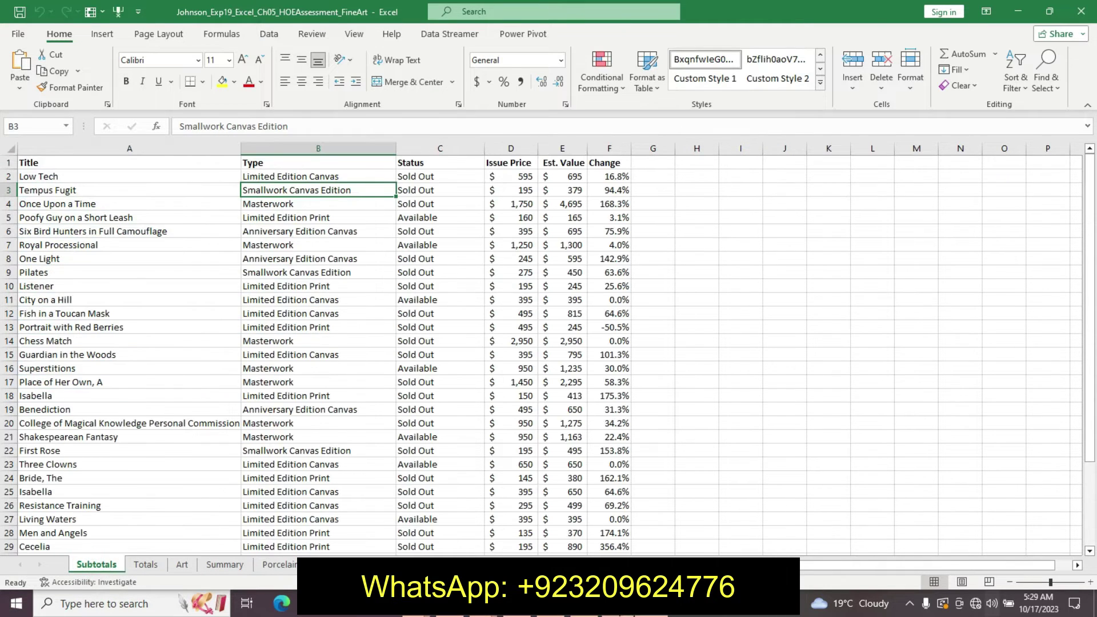
pyautogui.click(594, 604)
pyautogui.hotkey('ctrl', 'z')
pyautogui.hotkey('ctrl', 'z')
# Undo the remaining description formatting and highlight Step 1's instruction in cyan.
pyautogui.hotkey('ctrl', 'z')
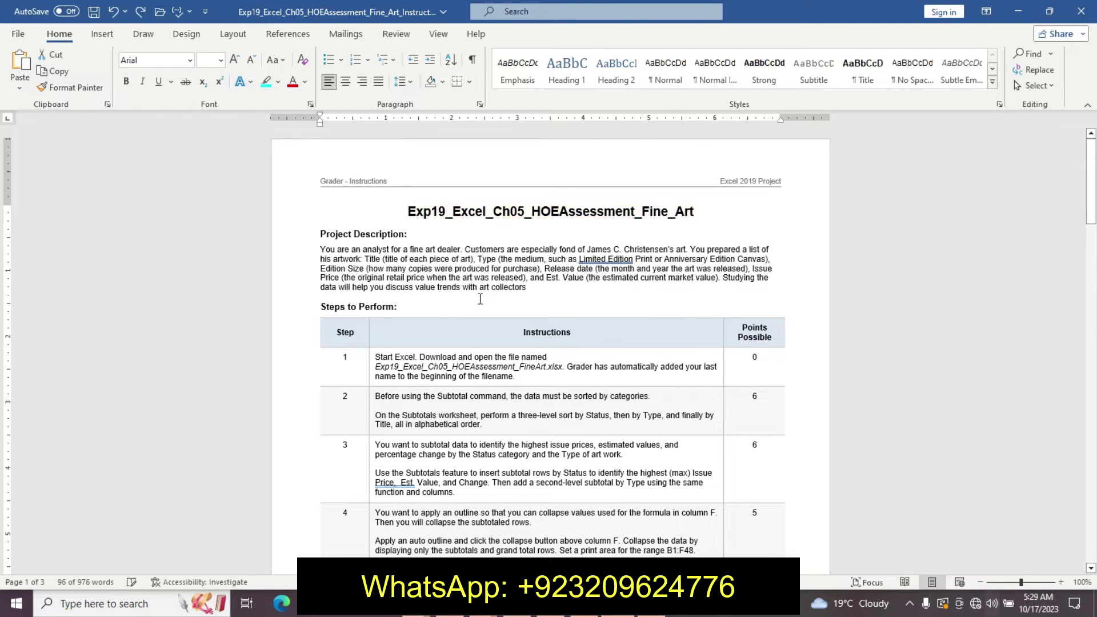
pyautogui.hotkey('ctrl', 'z')
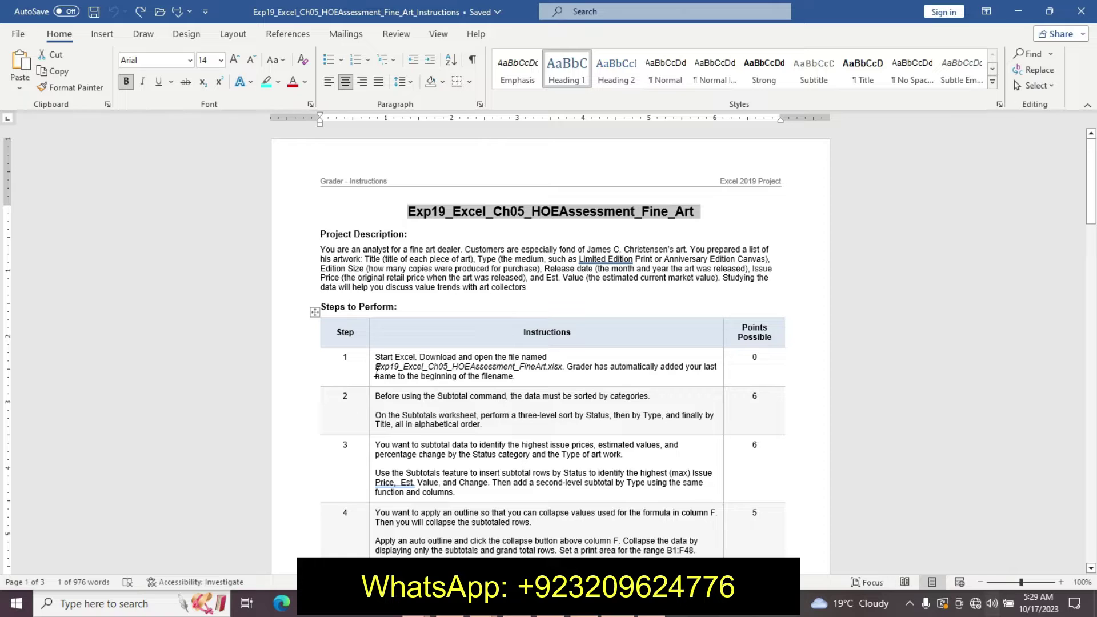
pyautogui.tripleClick(376, 371)
pyautogui.click(427, 344)
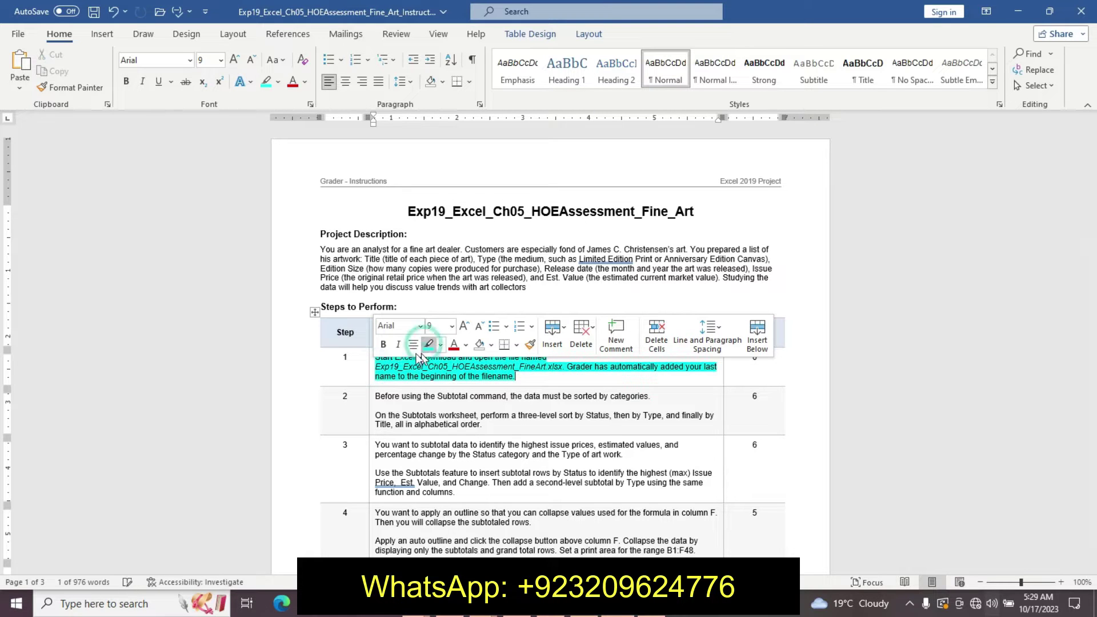
# Make Step 1's text through the file name 12 pt bold with yellow highlight.
pyautogui.moveTo(377, 358); pyautogui.dragTo(564, 368)
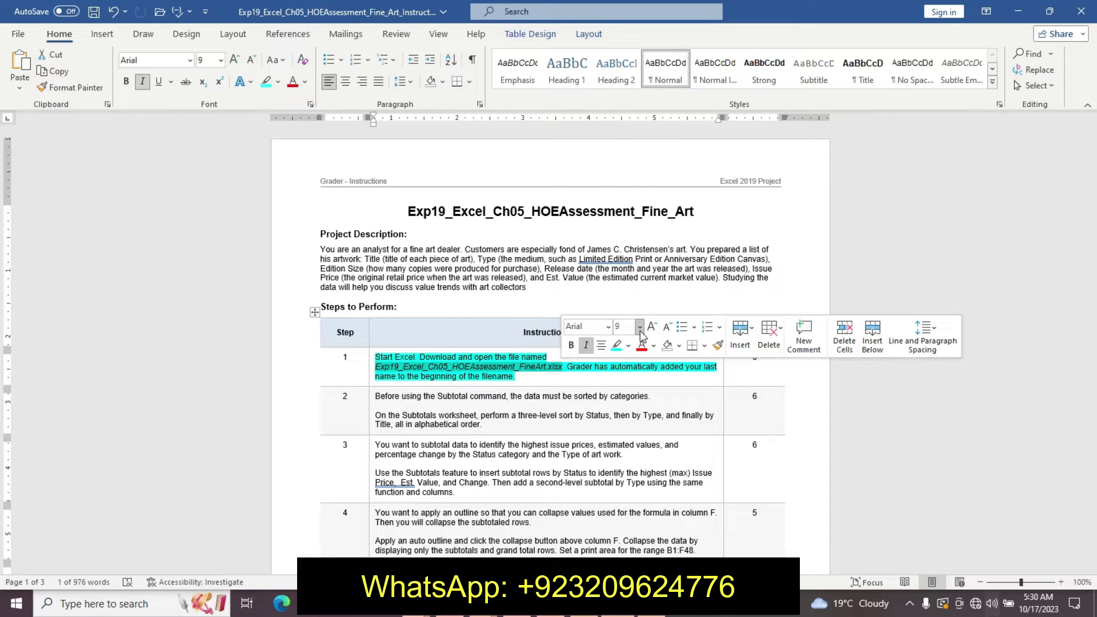
pyautogui.click(640, 328)
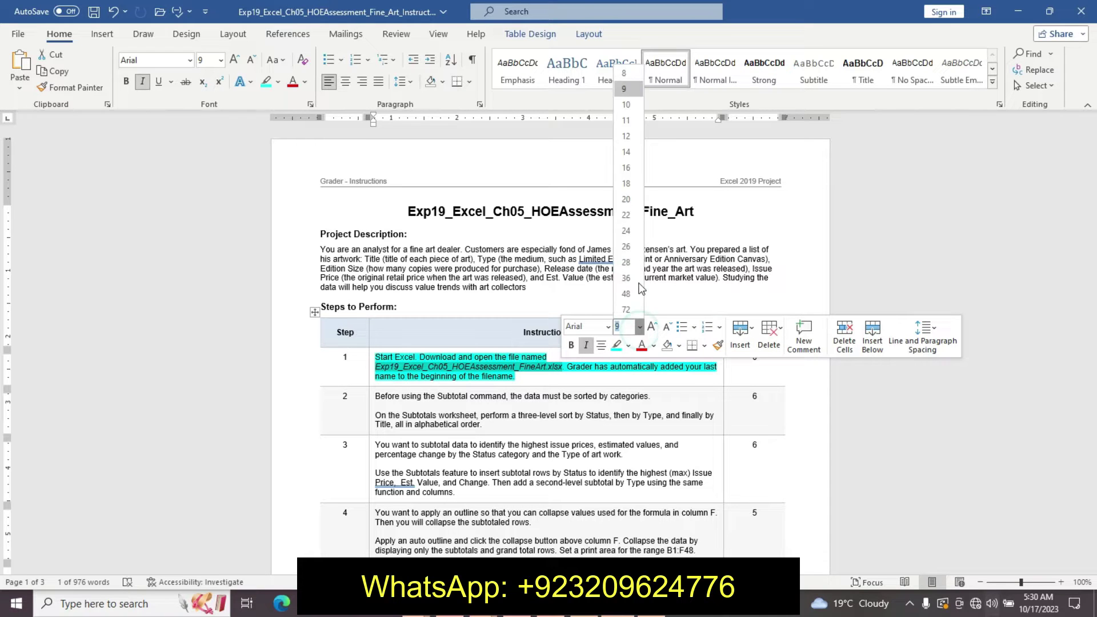
pyautogui.click(625, 136)
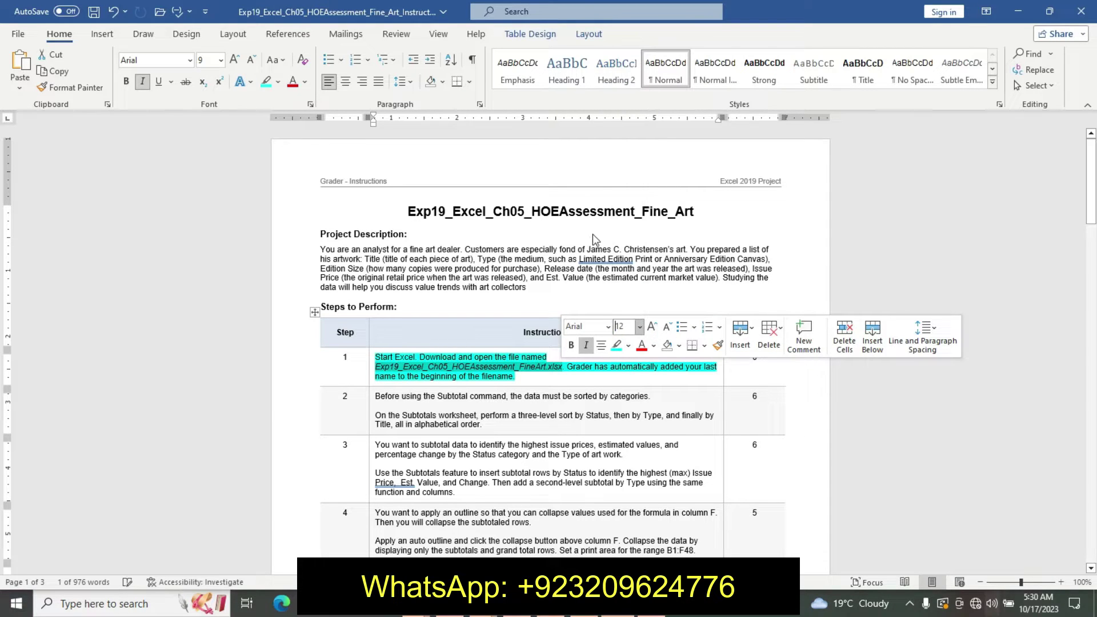
pyautogui.click(571, 345)
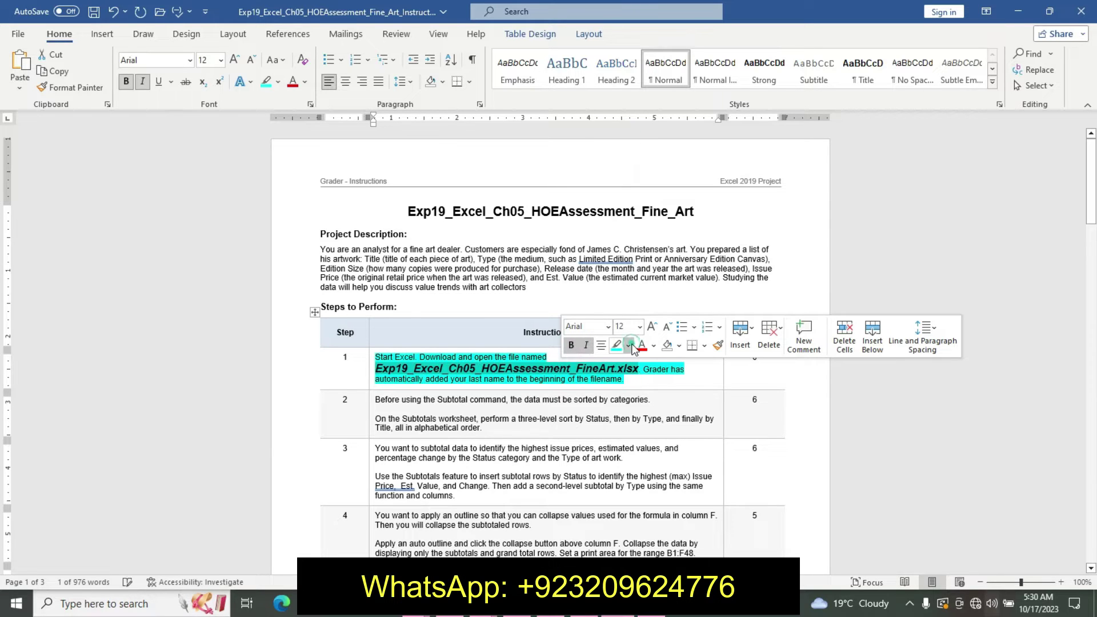
pyautogui.click(628, 345)
pyautogui.click(621, 364)
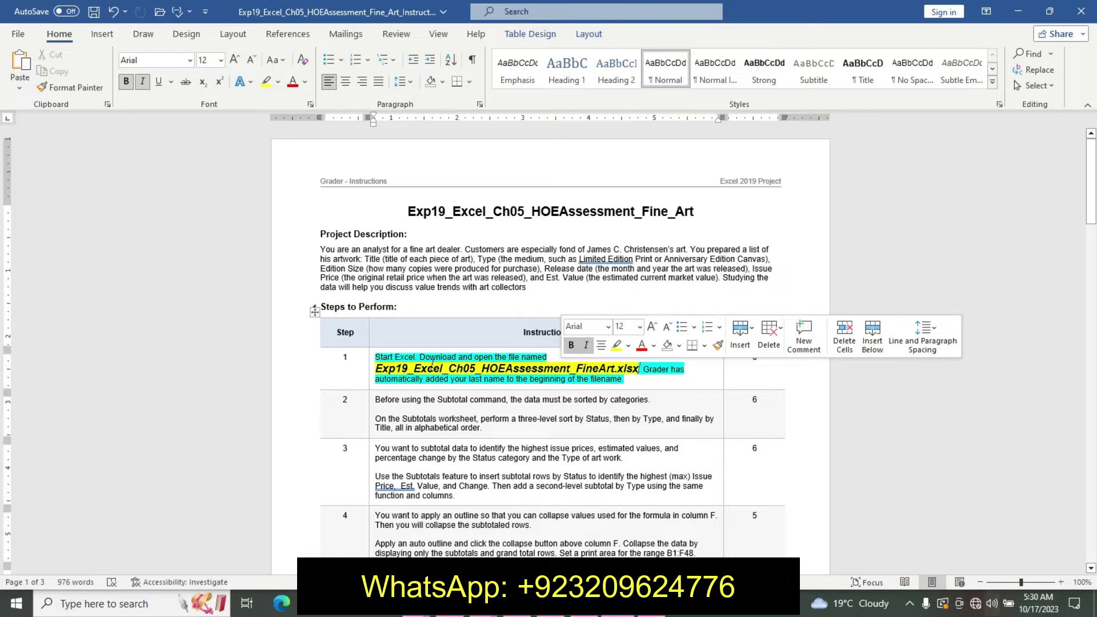
# Reselect parts of the Step 1 table row and instruction text.
pyautogui.click(398, 369)
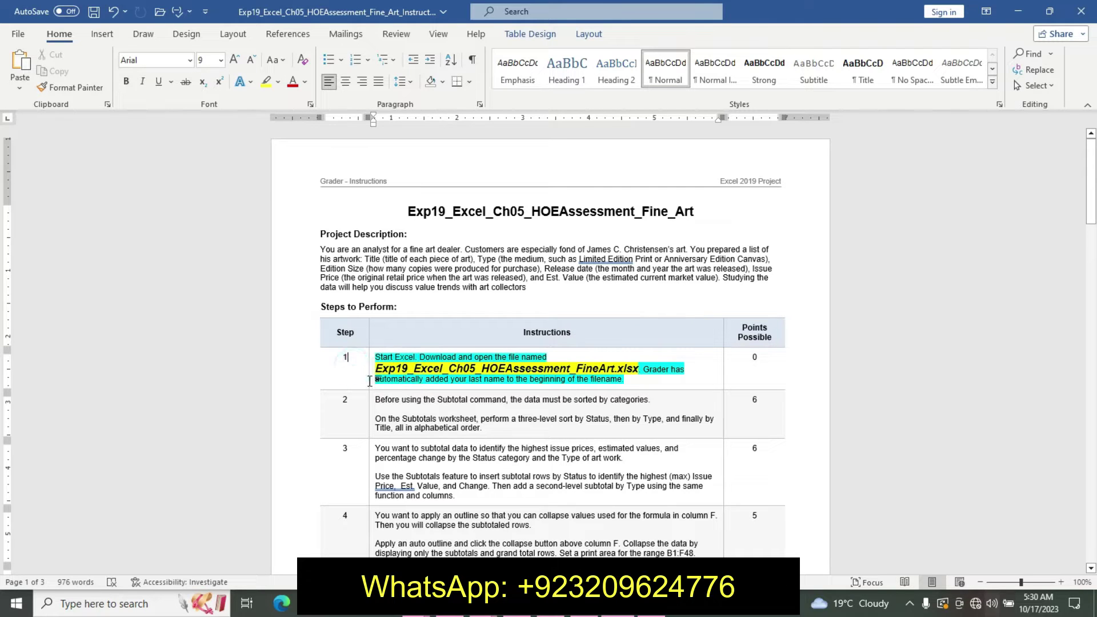
pyautogui.moveTo(348, 368); pyautogui.dragTo(371, 386)
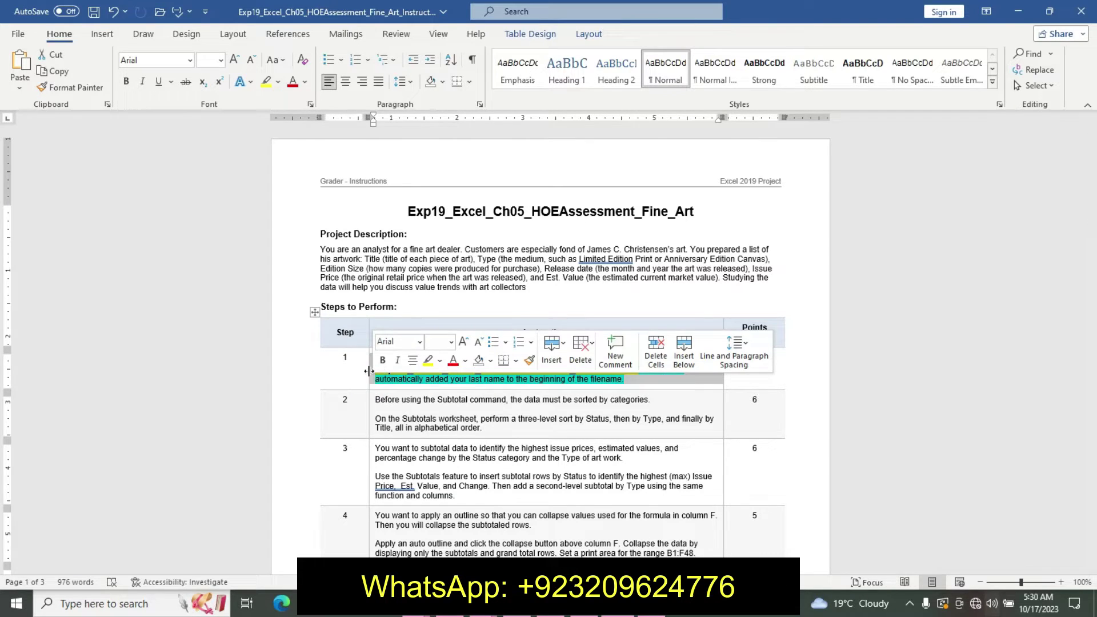
pyautogui.click(364, 370)
pyautogui.moveTo(369, 365); pyautogui.dragTo(414, 358)
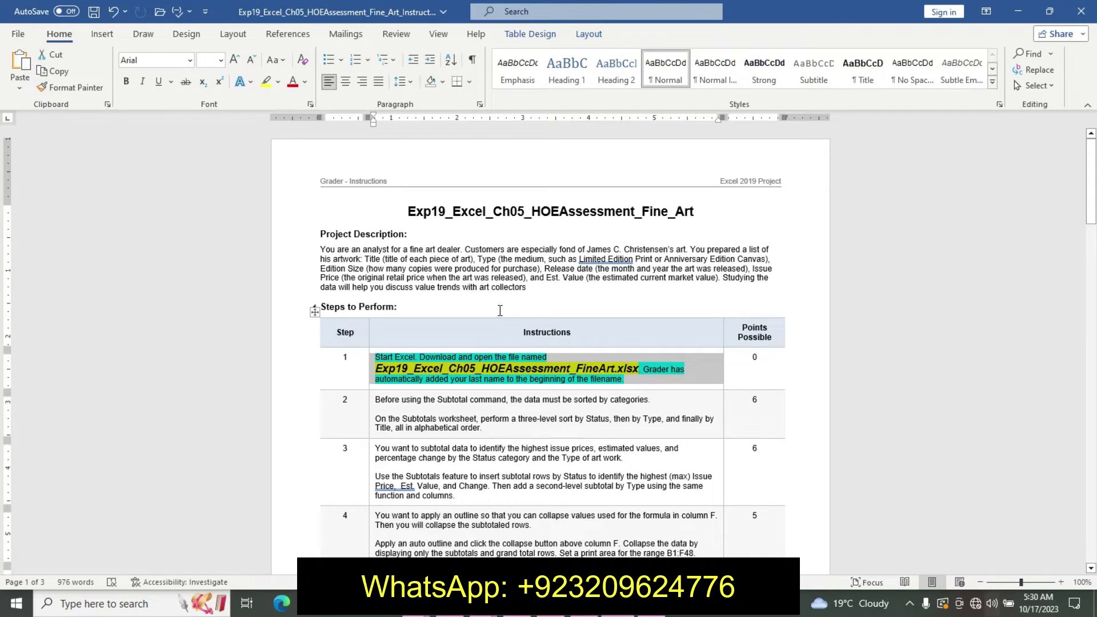
# Undo the emphasis and remaining formatting on Step 1's file name.
pyautogui.scroll(-8, 548, 342)
pyautogui.click(753, 541)
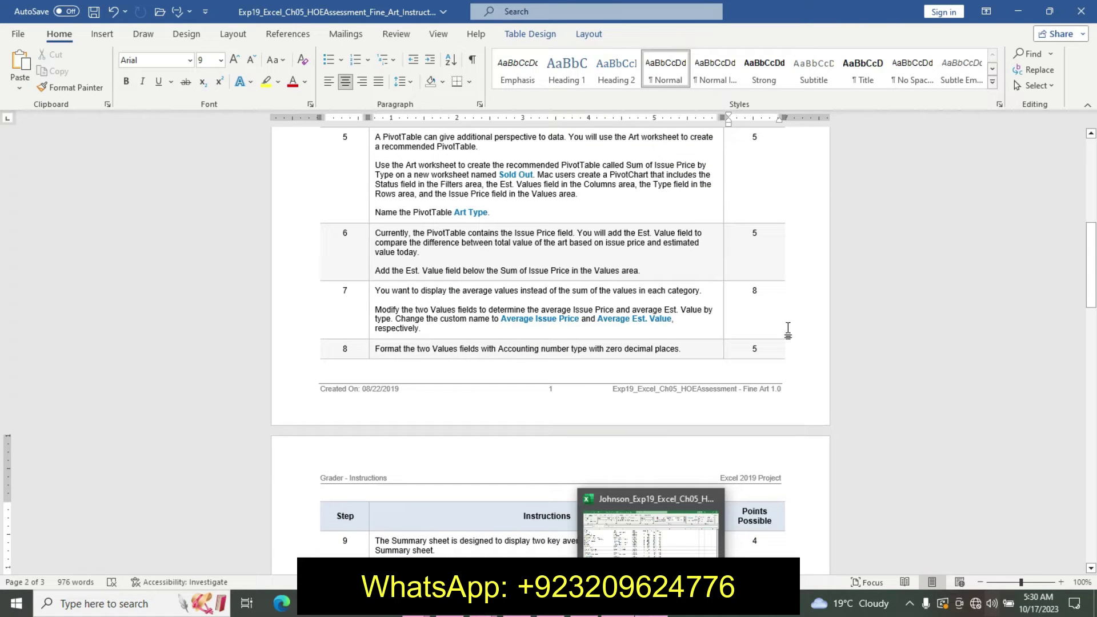
pyautogui.moveTo(1088, 246); pyautogui.dragTo(1087, 133)
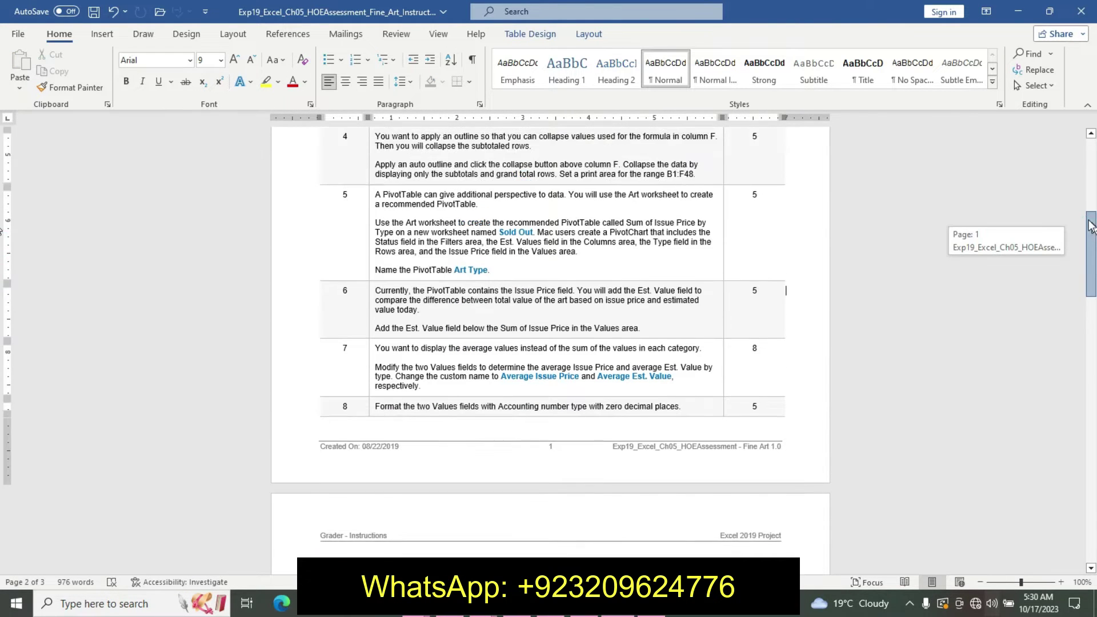
pyautogui.hotkey('ctrl', 'z')
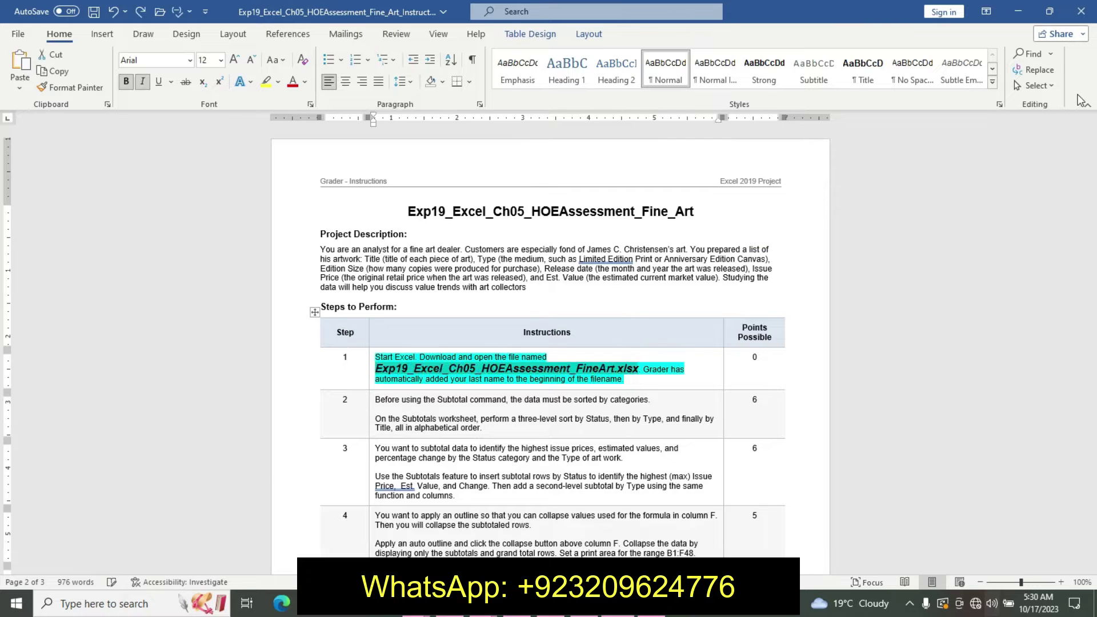
pyautogui.hotkey('ctrl', 'z')
pyautogui.hotkey('ctrl', 'z')
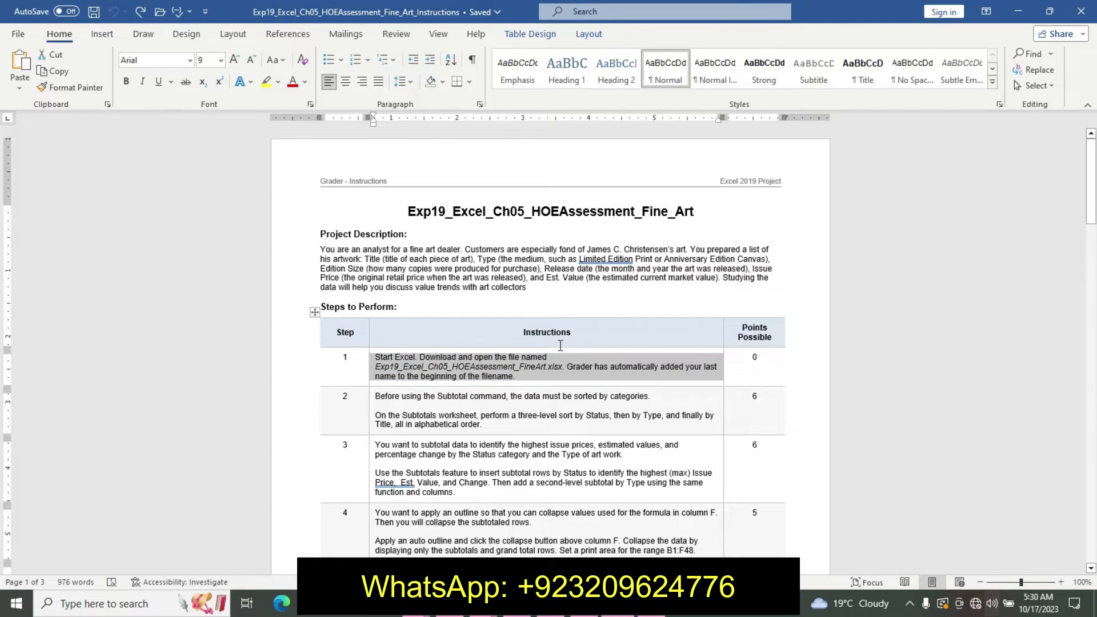
# Highlight Step 2's first line yellow and set its sorting sentence to 14 pt.
pyautogui.moveTo(377, 396); pyautogui.dragTo(509, 404)
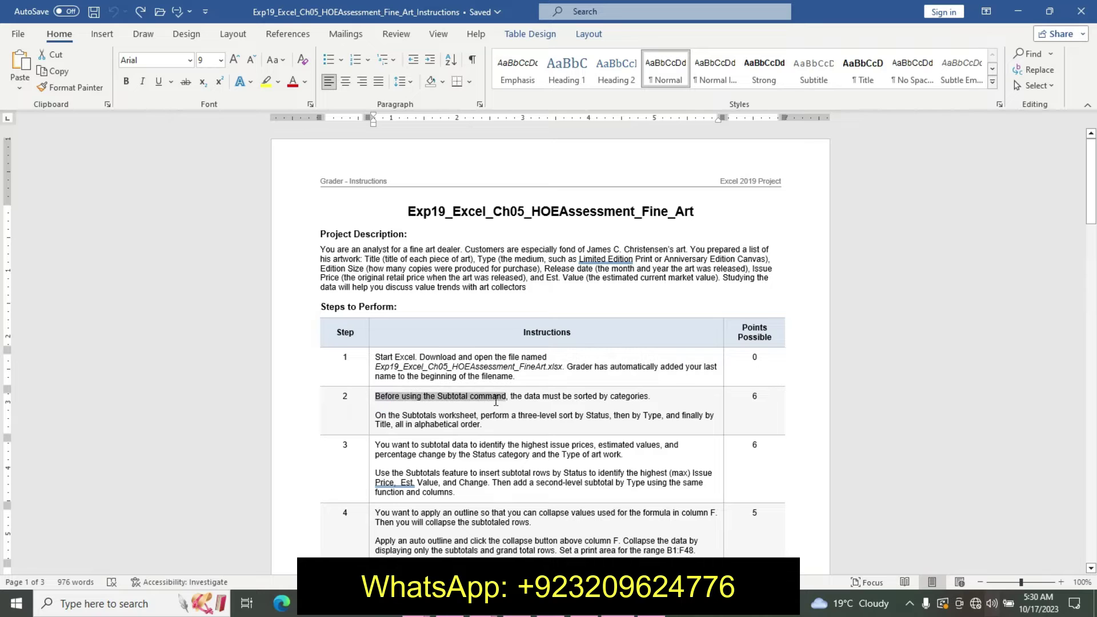
pyautogui.click(563, 380)
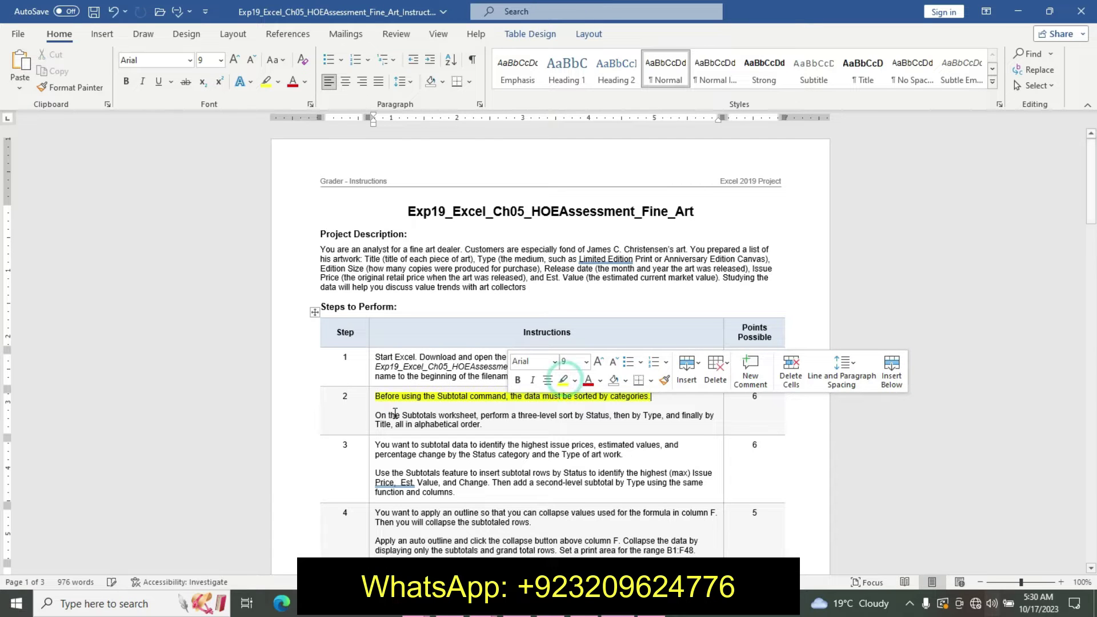
pyautogui.moveTo(377, 409); pyautogui.dragTo(451, 437)
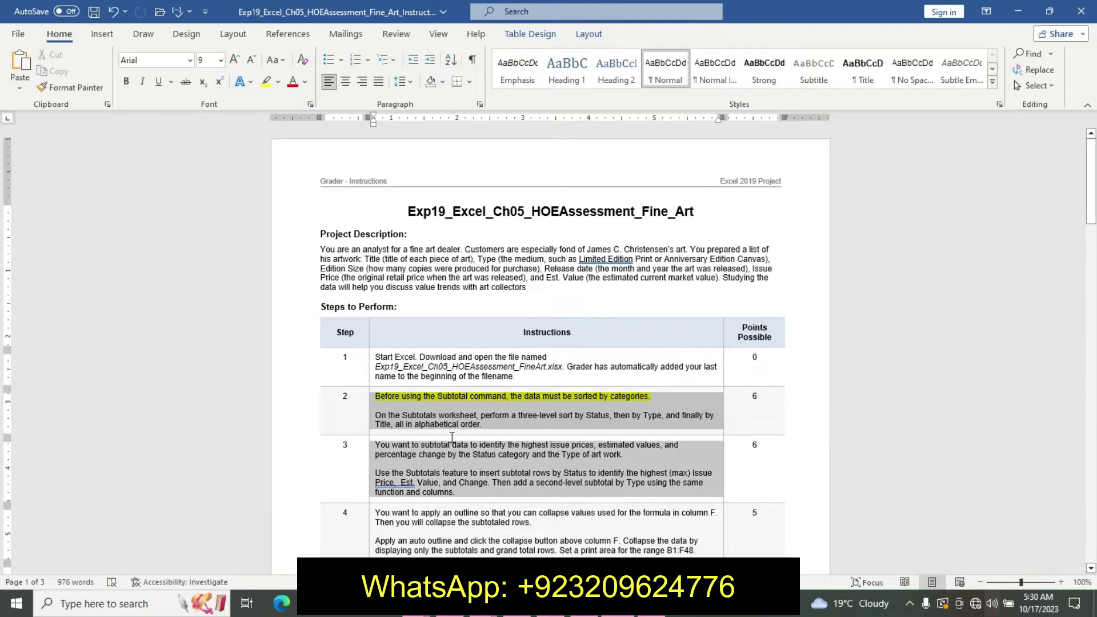
pyautogui.moveTo(375, 415); pyautogui.dragTo(483, 425)
pyautogui.click(563, 378)
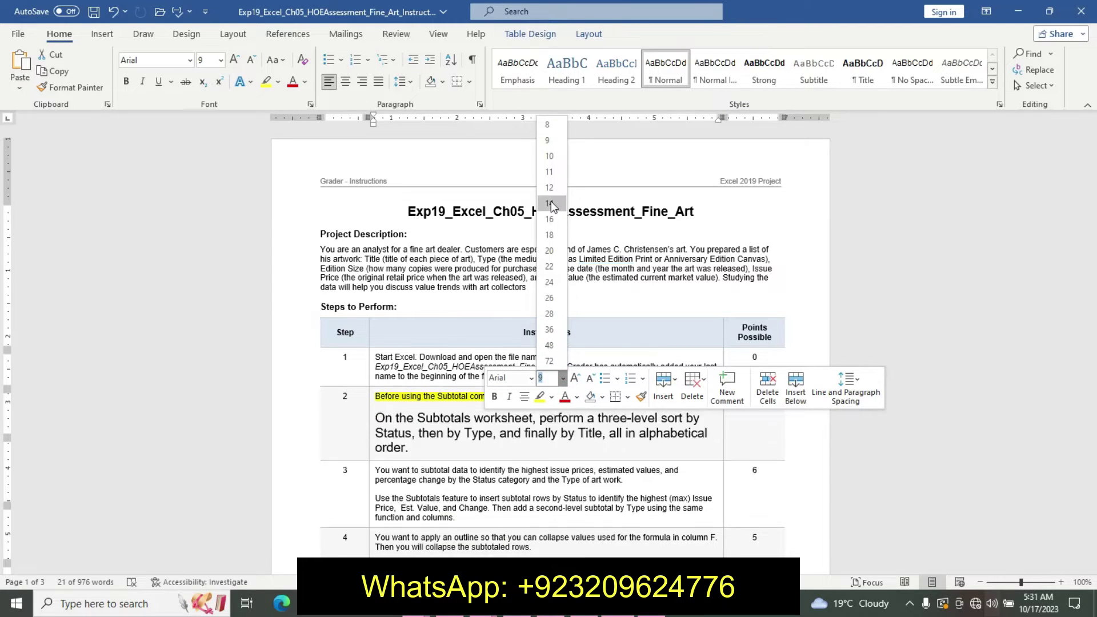
pyautogui.click(549, 212)
# Make the Step 2 sorting sentence bold with turquoise highlight.
pyautogui.click(494, 396)
pyautogui.click(552, 398)
pyautogui.click(584, 412)
pyautogui.click(488, 432)
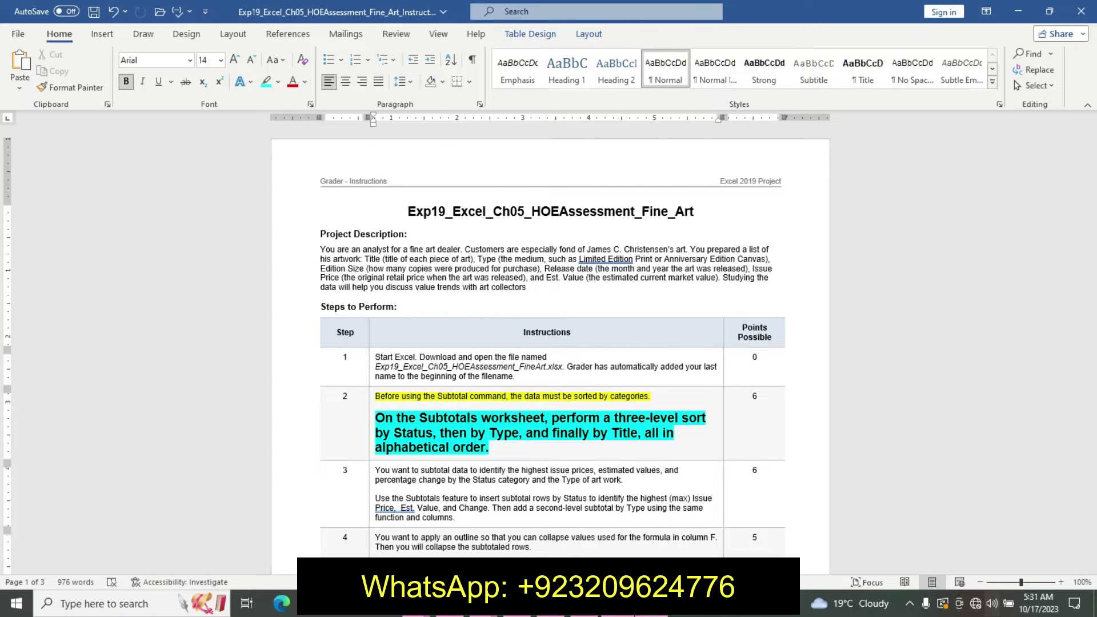
pyautogui.hotkey('alt', 'Tab')
# Start a custom sort on the art data with Status as the first level.
pyautogui.click(245, 368)
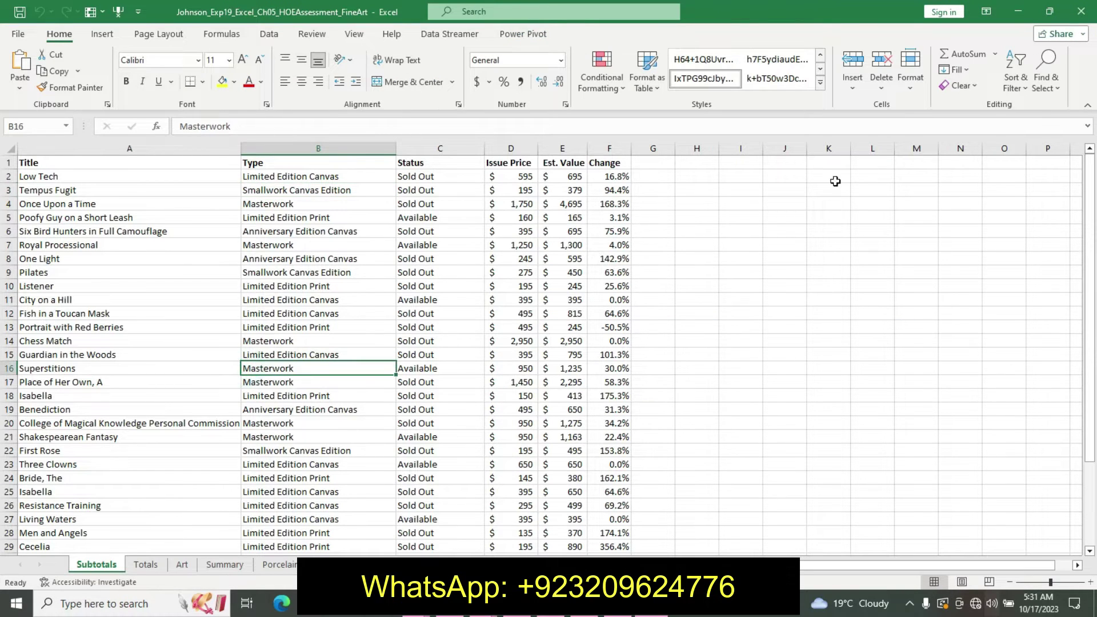
pyautogui.click(1013, 89)
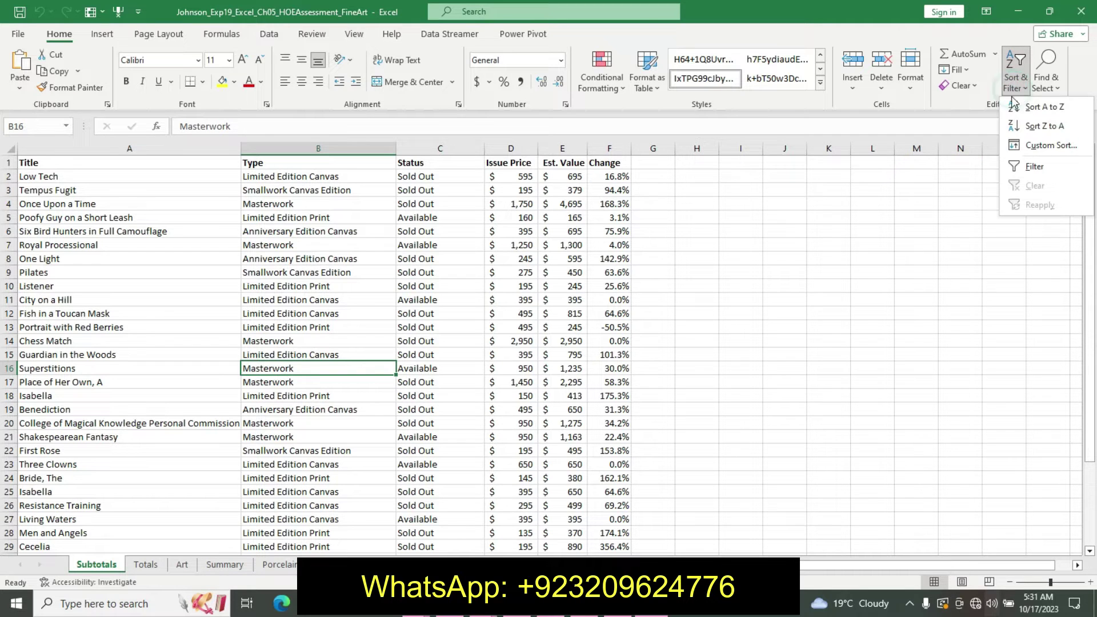
pyautogui.click(1028, 139)
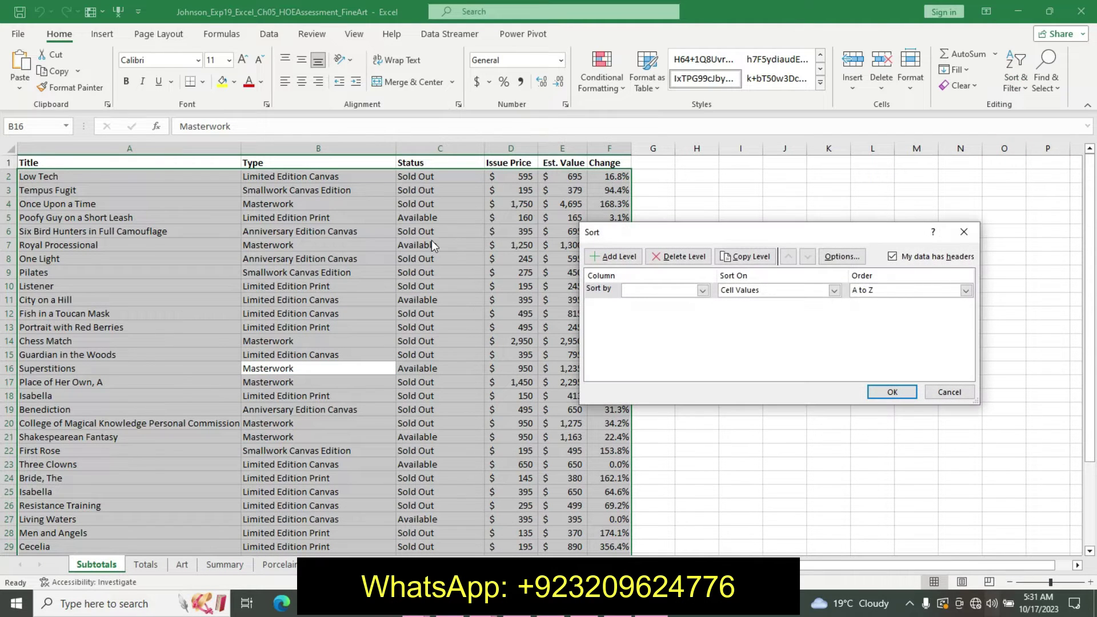
pyautogui.click(702, 290)
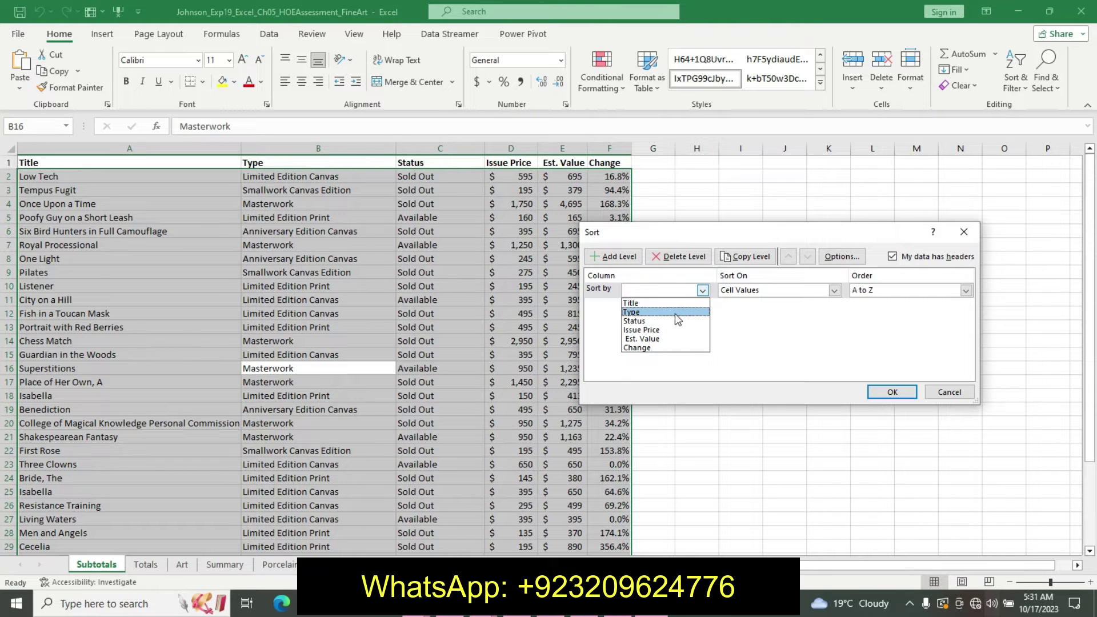
pyautogui.click(677, 313)
pyautogui.click(702, 290)
pyautogui.click(681, 320)
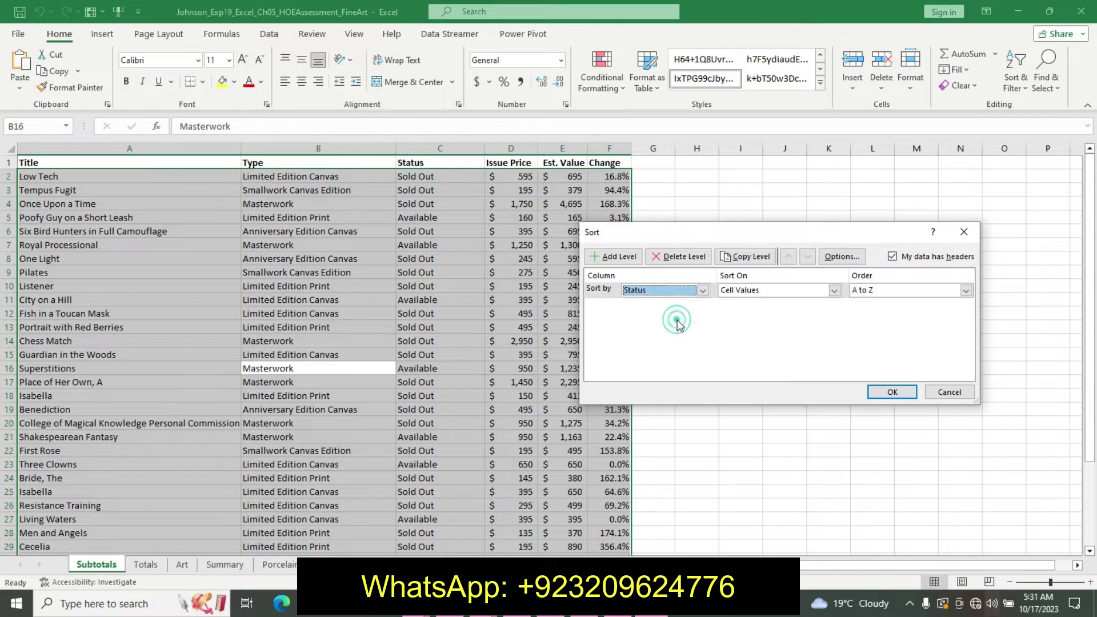
# Add Type and Title sort levels, all A to Z, and apply the sort.
pyautogui.click(610, 263)
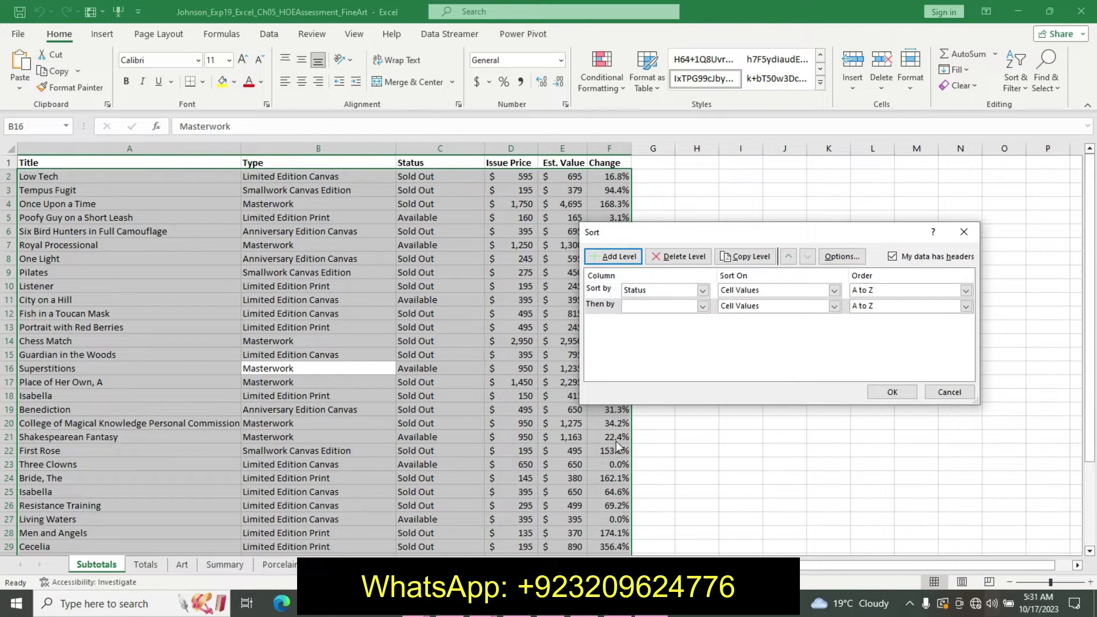
pyautogui.click(702, 306)
pyautogui.click(671, 330)
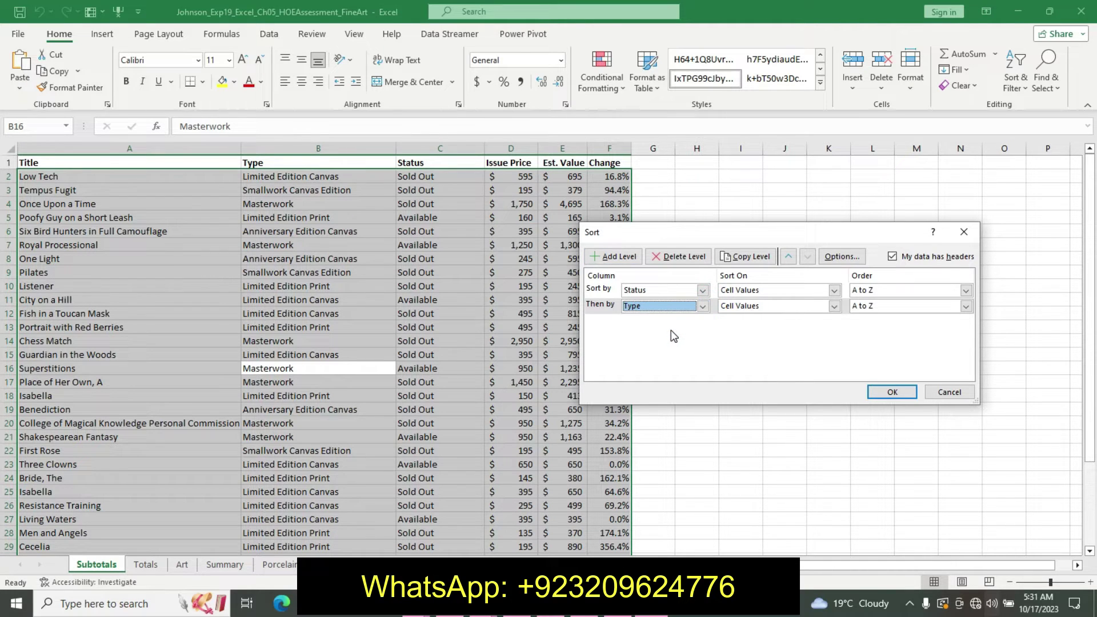
pyautogui.click(617, 257)
pyautogui.click(703, 322)
pyautogui.click(682, 334)
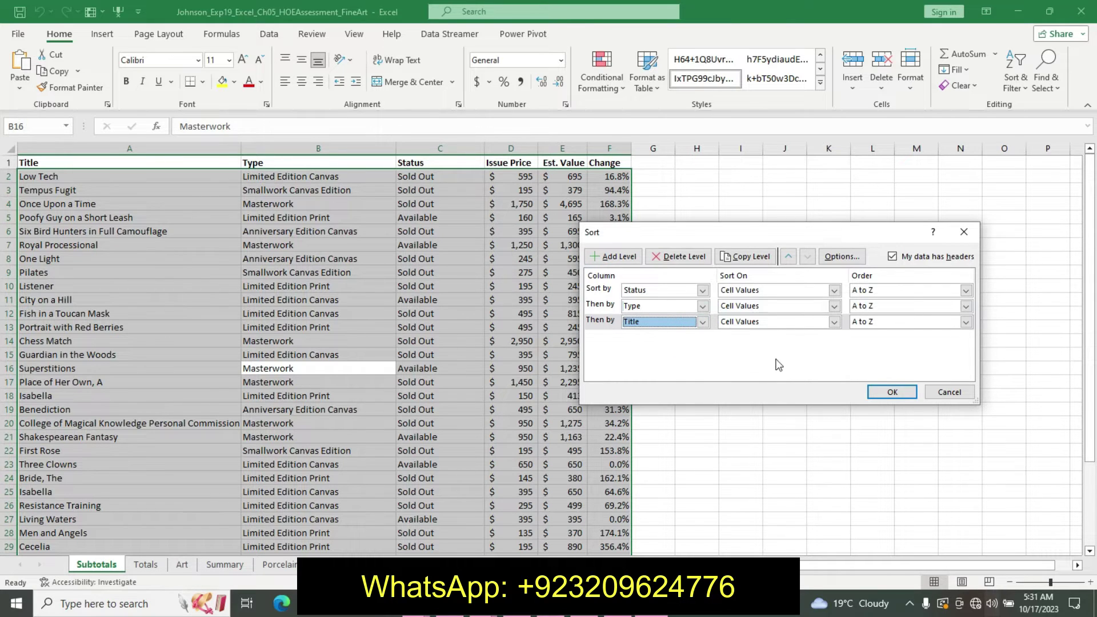
pyautogui.click(892, 392)
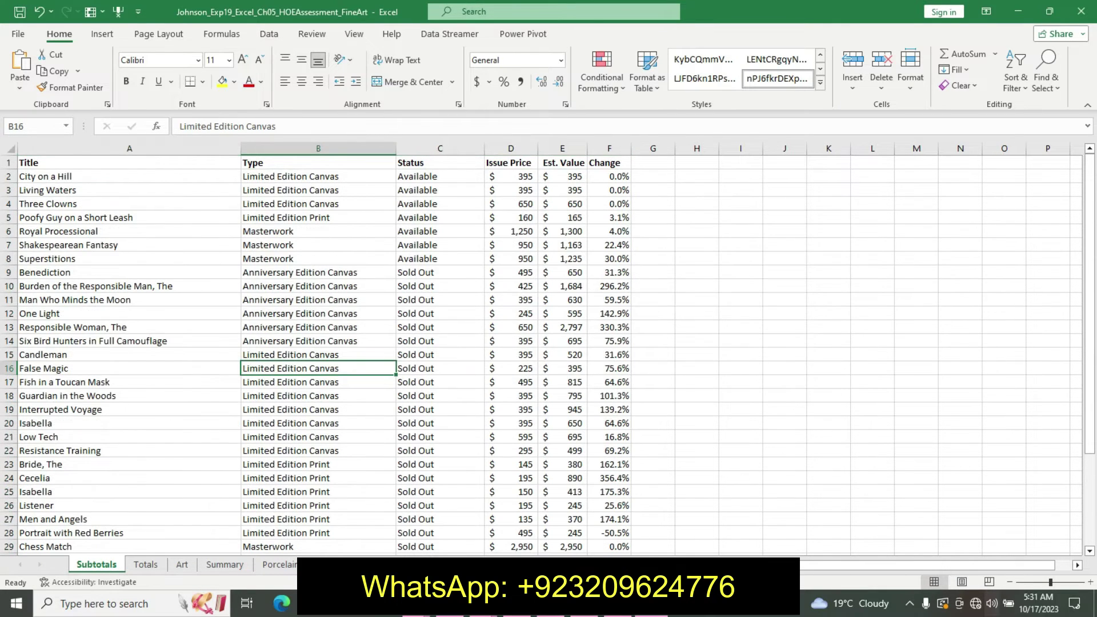
# Undo Step 2's emphasis and highlight Step 3's first paragraph in yellow.
pyautogui.click(615, 614)
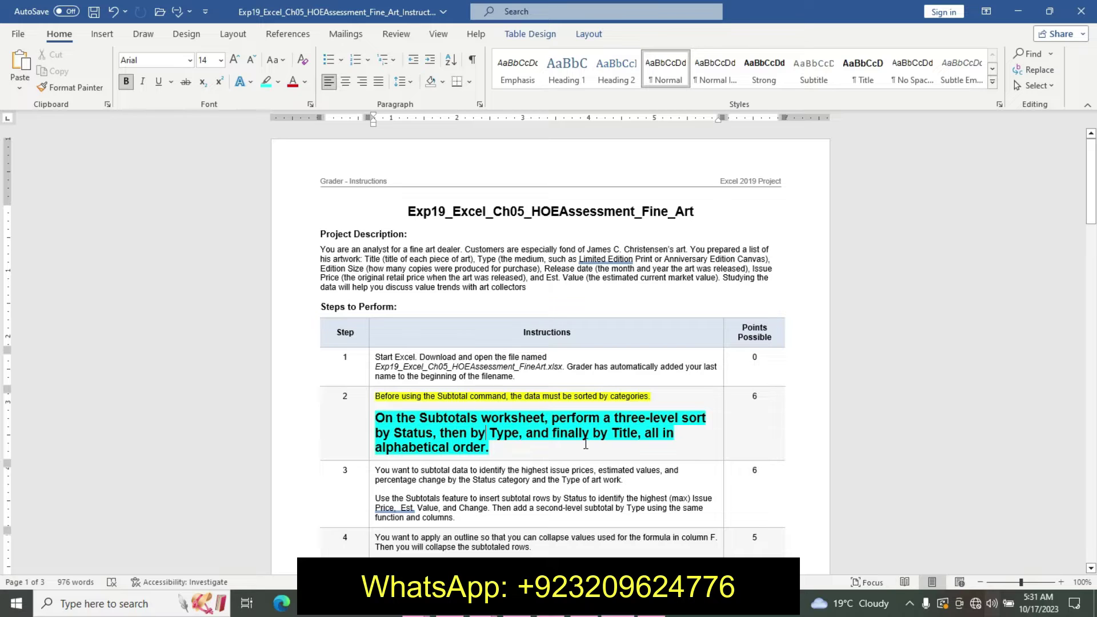
pyautogui.hotkey('ctrl', 'z')
pyautogui.hotkey('ctrl', 'z')
pyautogui.hotkey('ctrl', 'z')
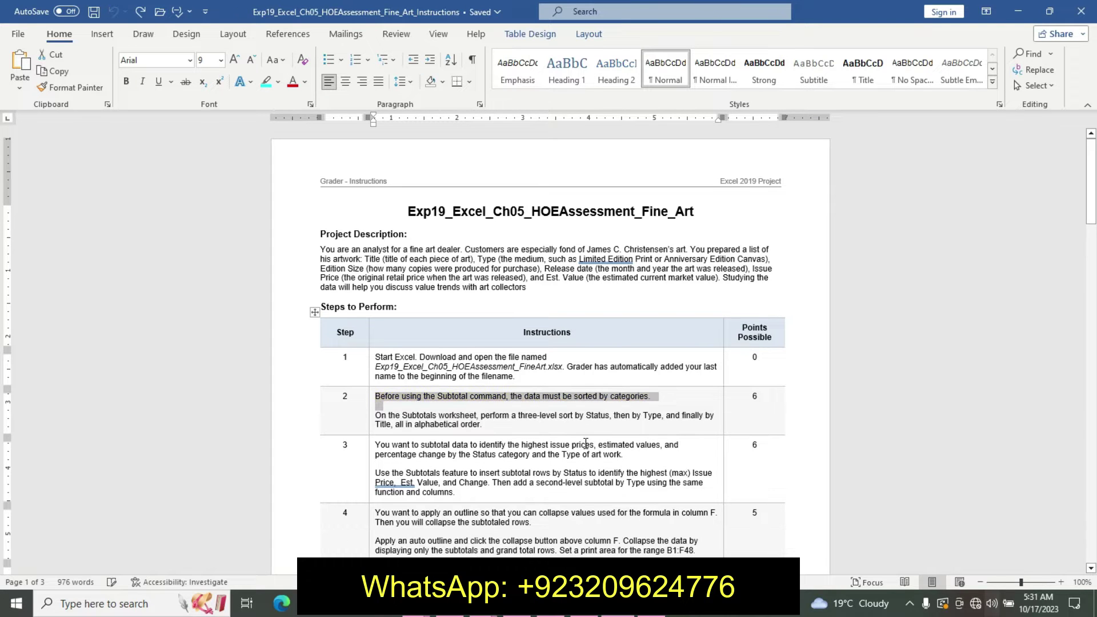
pyautogui.moveTo(374, 445); pyautogui.dragTo(622, 459)
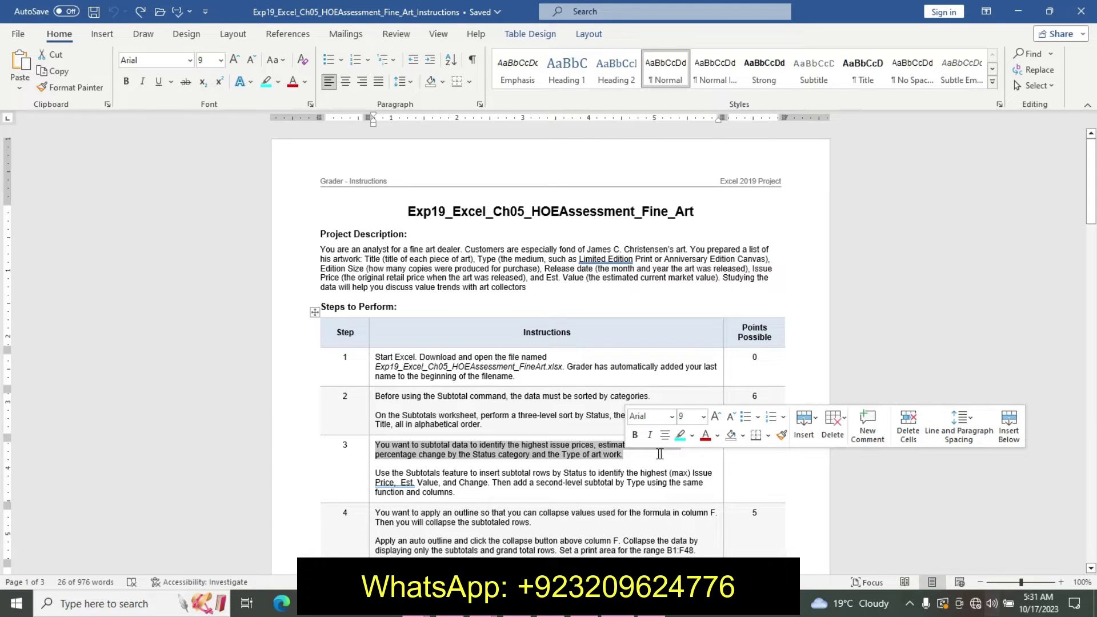
pyautogui.click(693, 435)
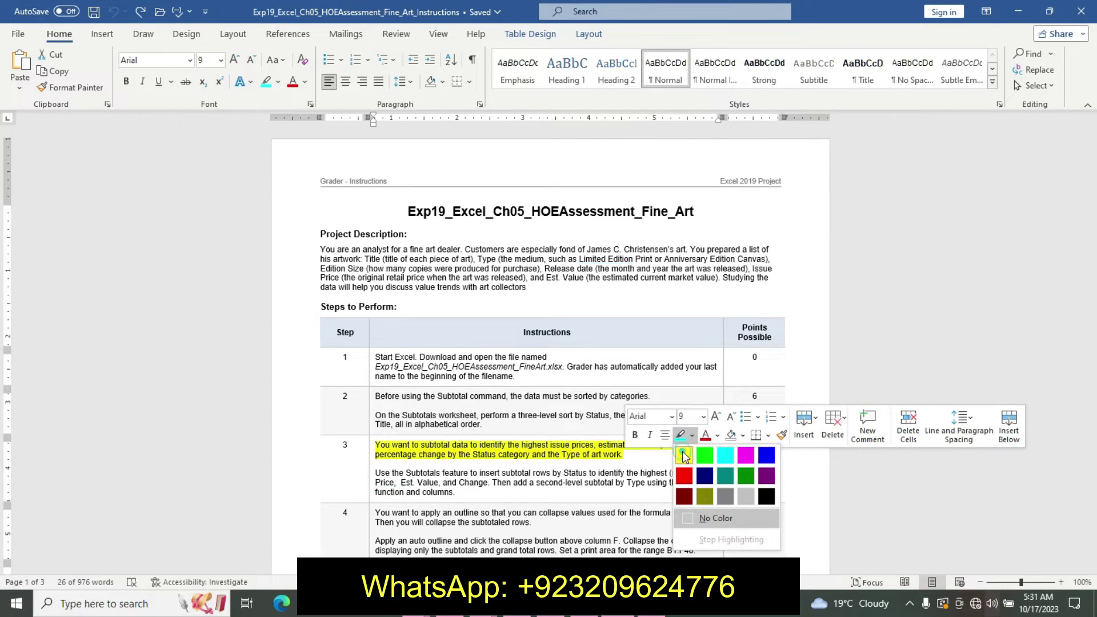
pyautogui.click(683, 452)
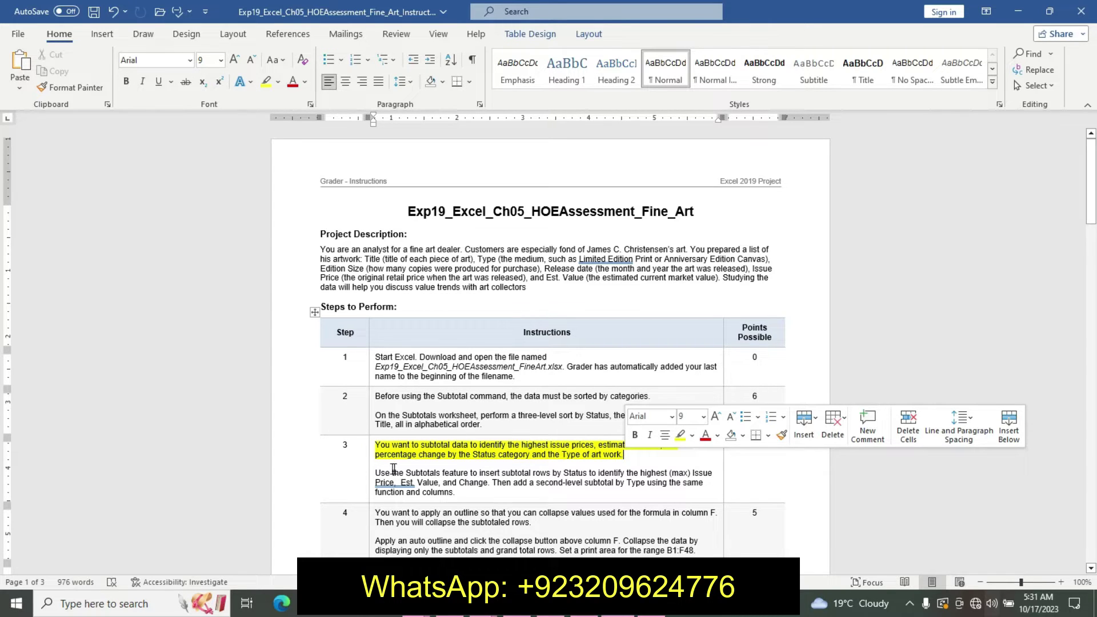
# Make the 'Use the Subtotals feature' paragraph 14 pt bold with turquoise highlight, back in Excel.
pyautogui.moveTo(377, 473); pyautogui.dragTo(454, 492)
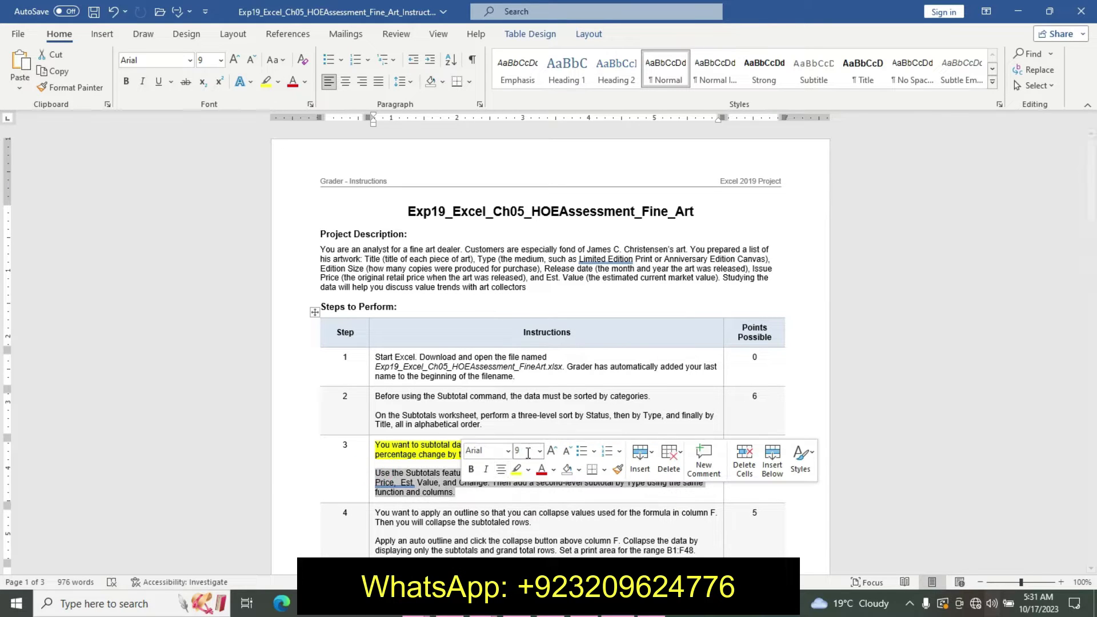
pyautogui.click(539, 451)
pyautogui.click(528, 274)
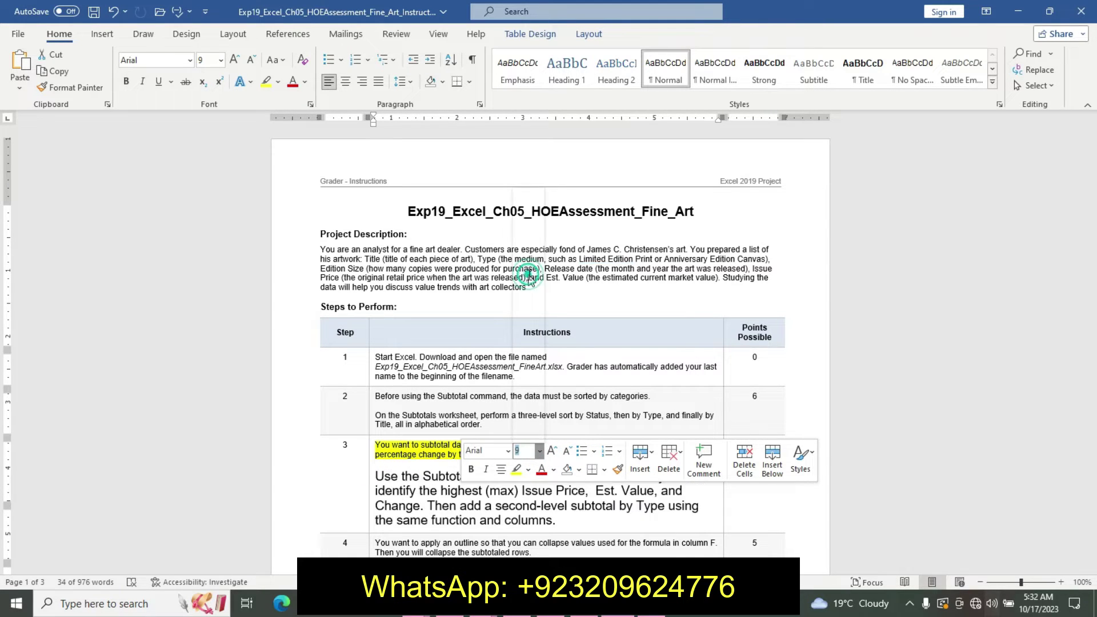
pyautogui.click(471, 469)
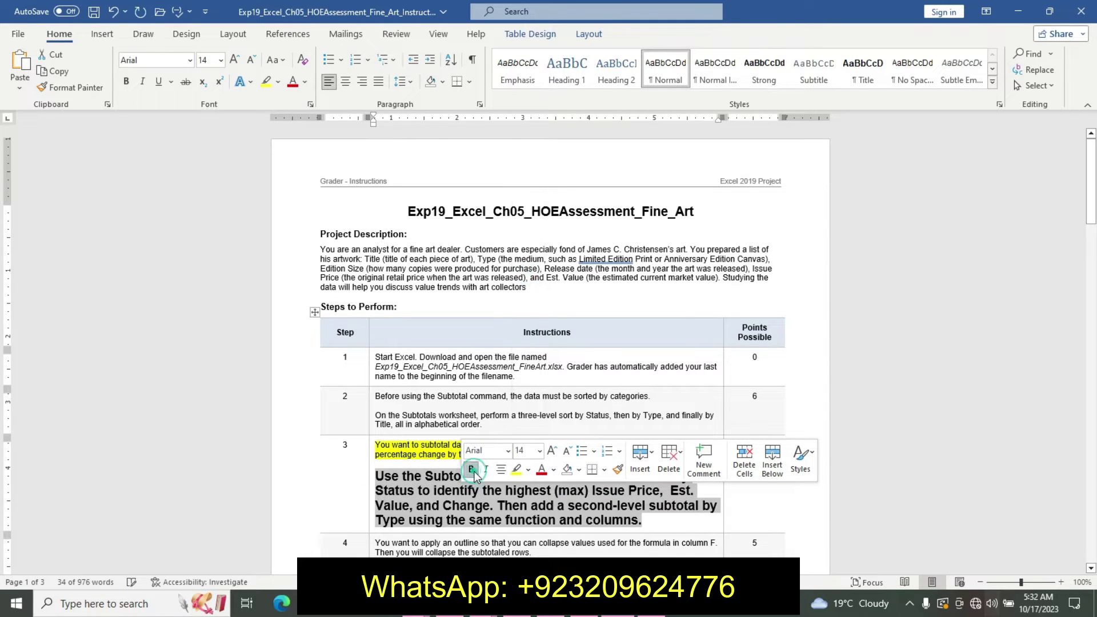
pyautogui.click(529, 479)
pyautogui.click(561, 490)
pyautogui.click(529, 482)
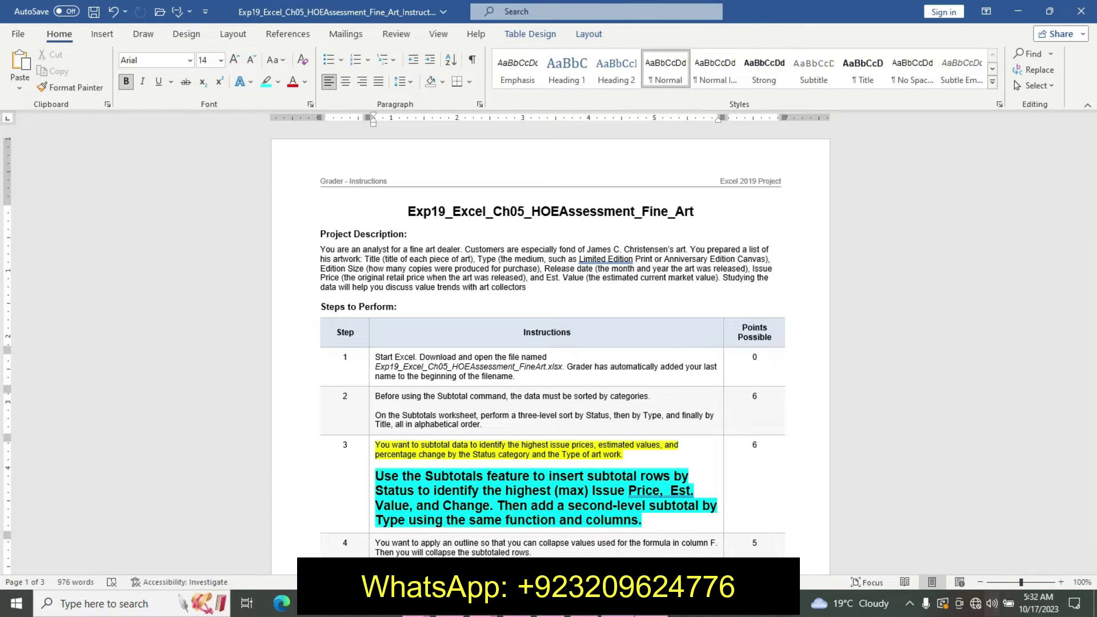
pyautogui.hotkey('alt', 'Tab')
pyautogui.click(497, 366)
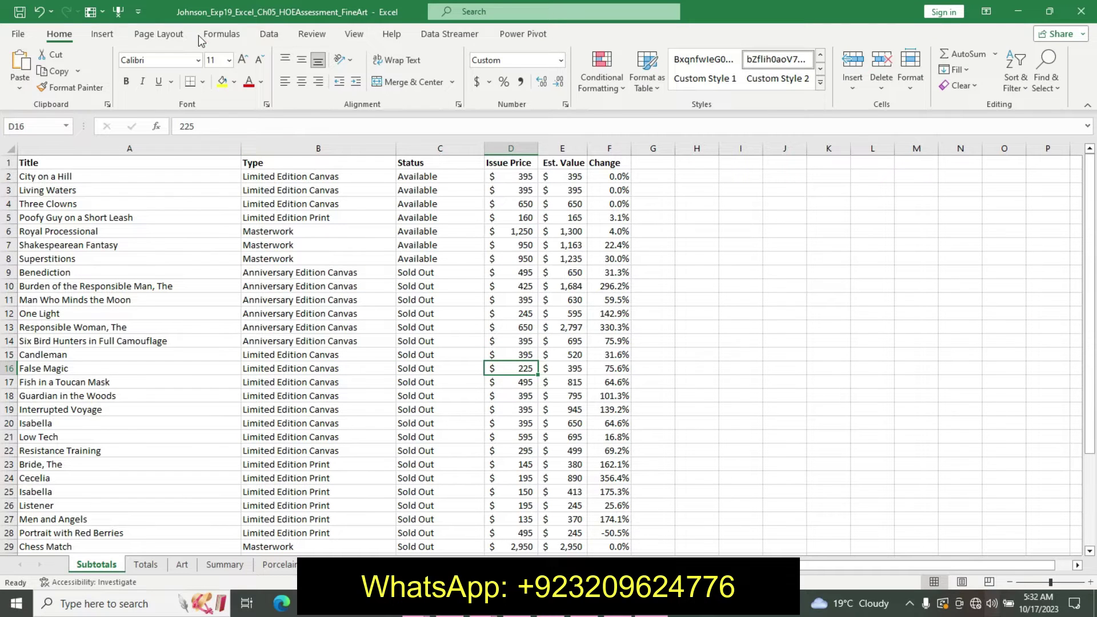
# Open the Subtotal dialog for the data range, checking the Word instructions.
pyautogui.click(274, 35)
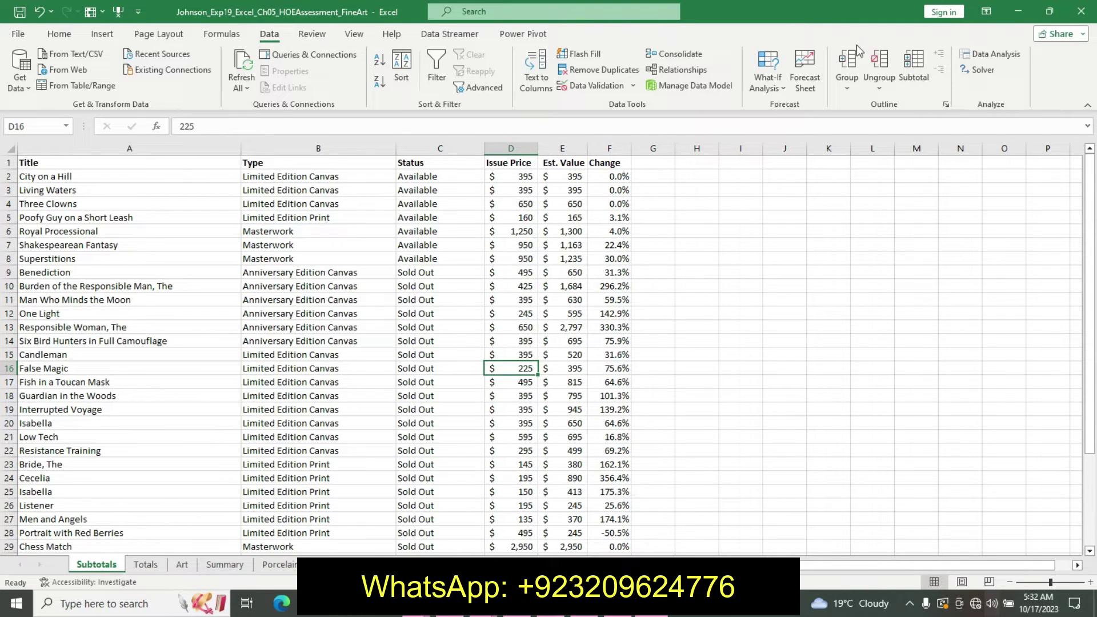
pyautogui.click(914, 71)
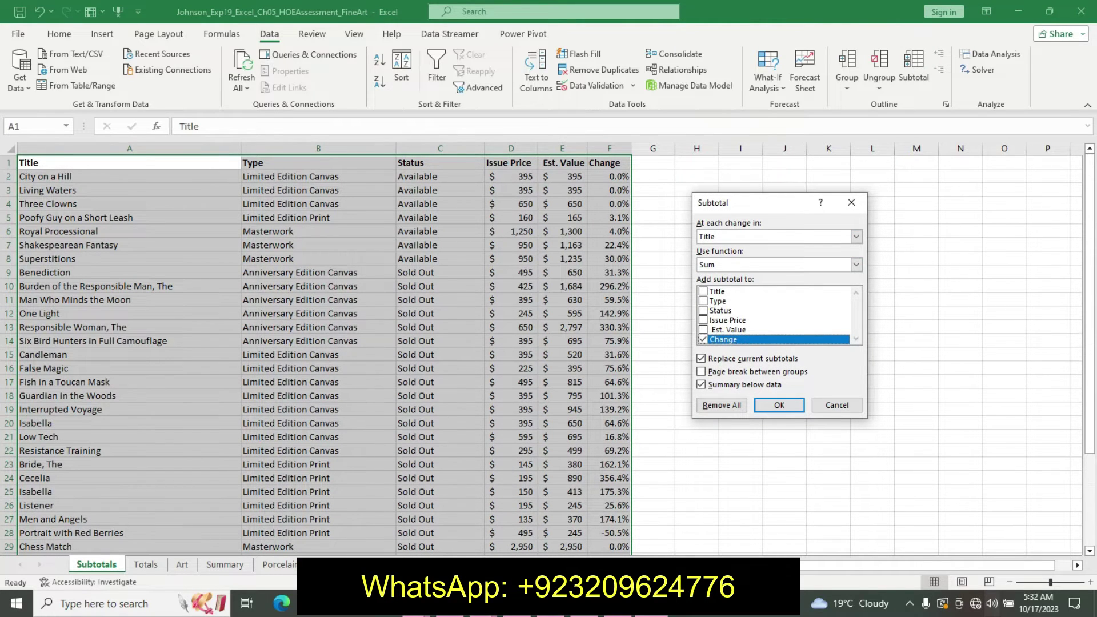
pyautogui.hotkey('alt', 'Tab')
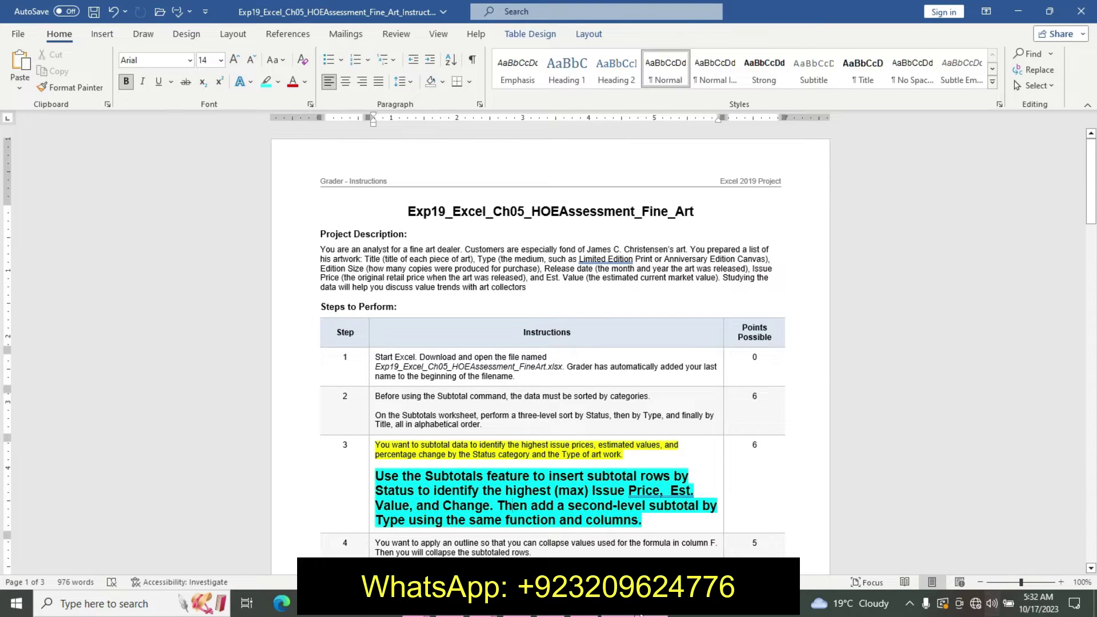
pyautogui.hotkey('alt', 'Tab')
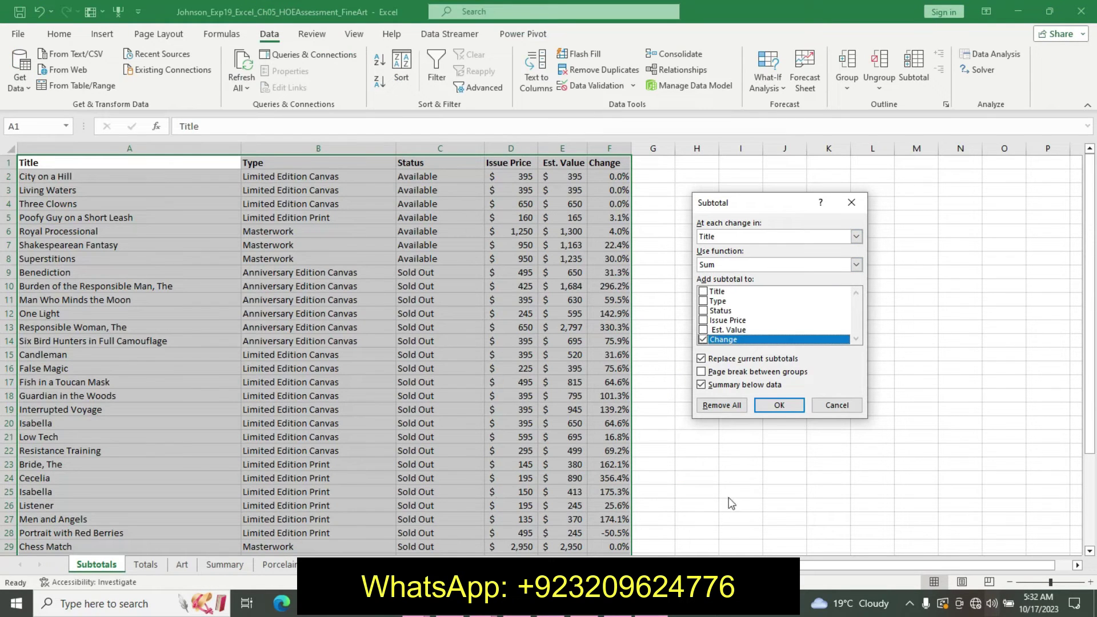
pyautogui.hotkey('alt', 'Tab')
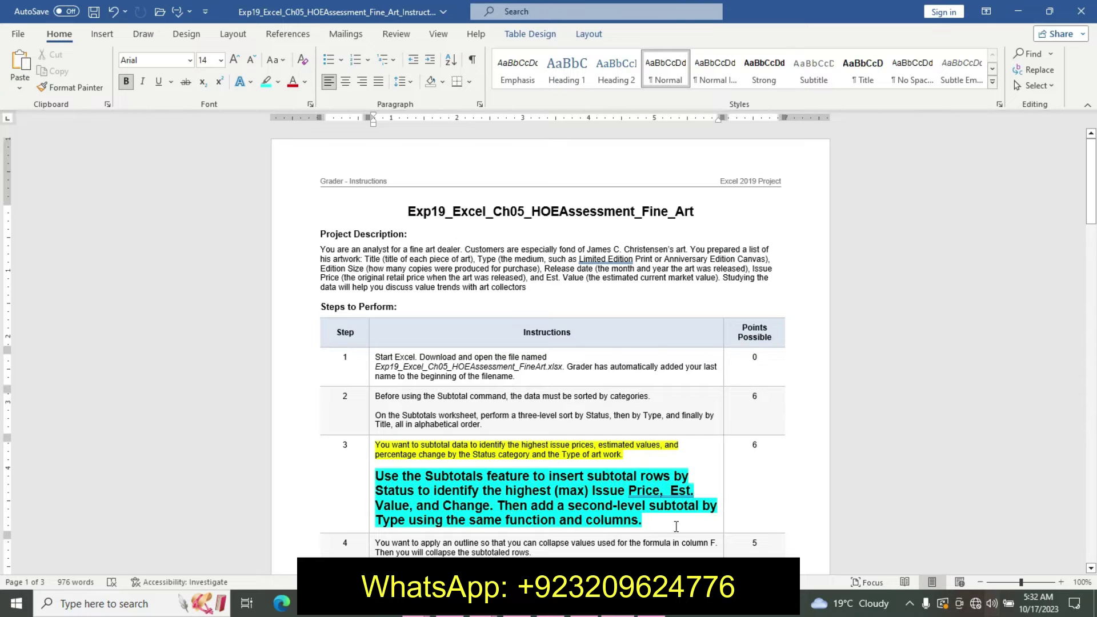
pyautogui.hotkey('alt', 'Tab')
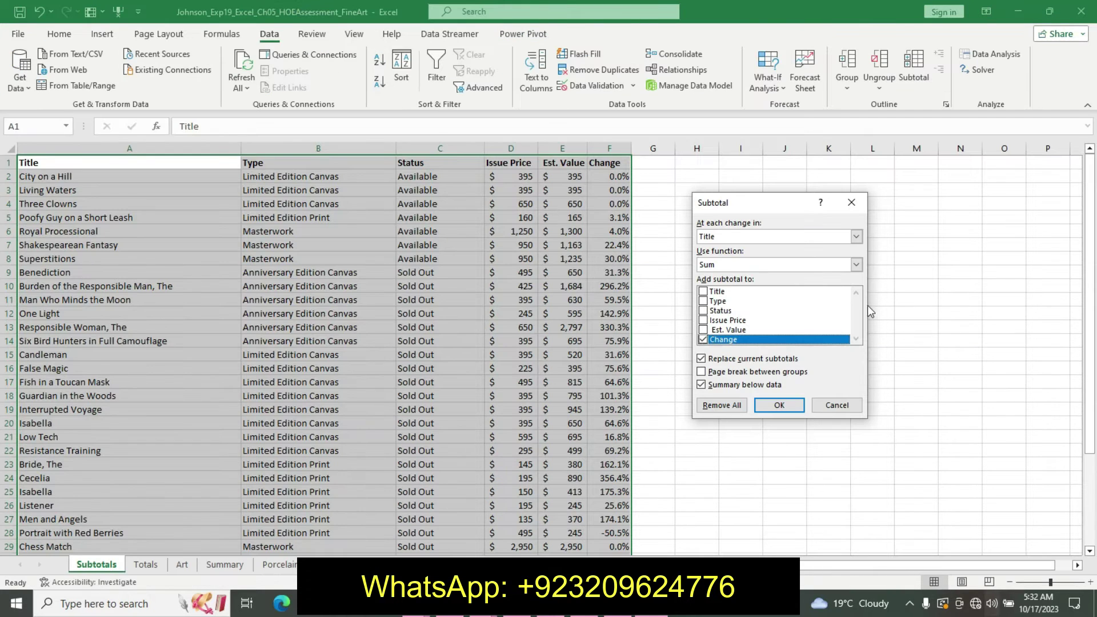
# Subtotal at each change in Status using Max on Issue Price, Est. Value and Change.
pyautogui.click(856, 236)
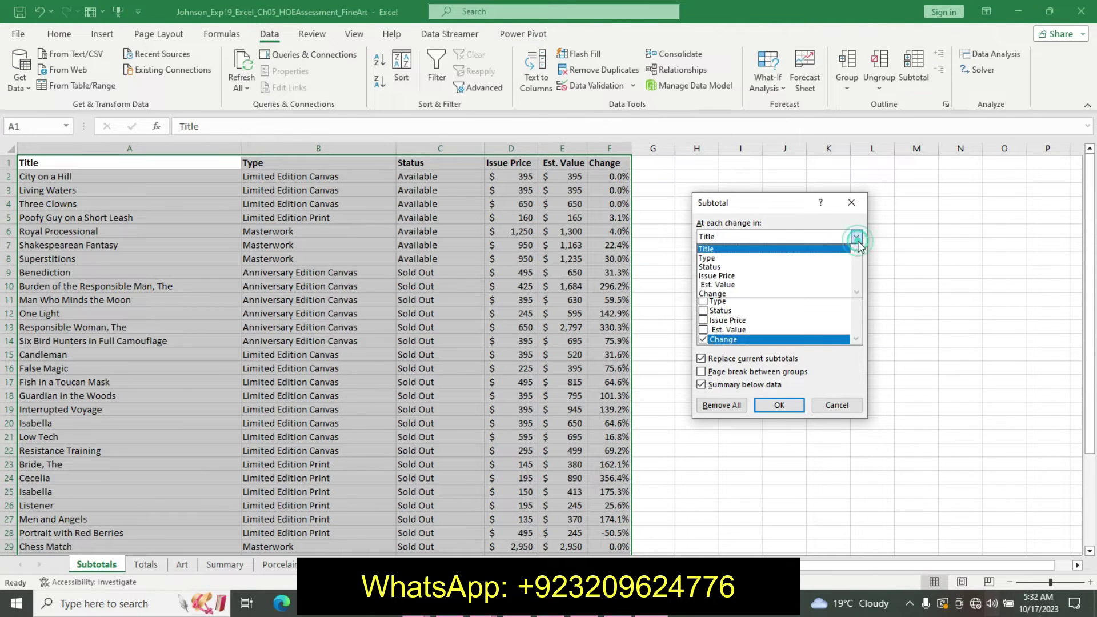
pyautogui.click(799, 267)
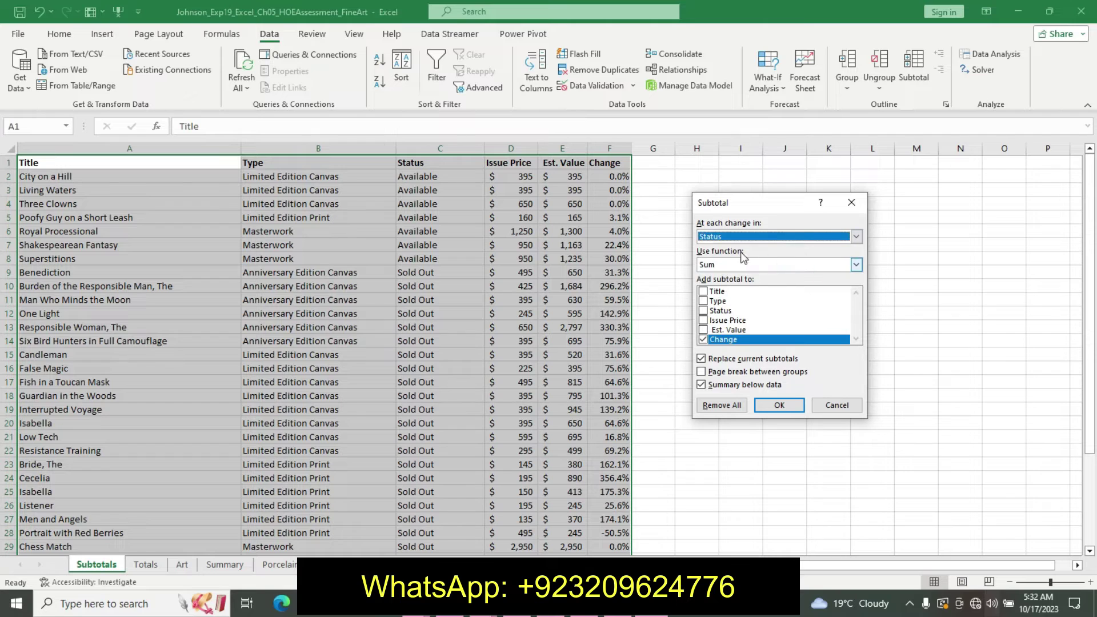
pyautogui.click(703, 330)
pyautogui.click(704, 320)
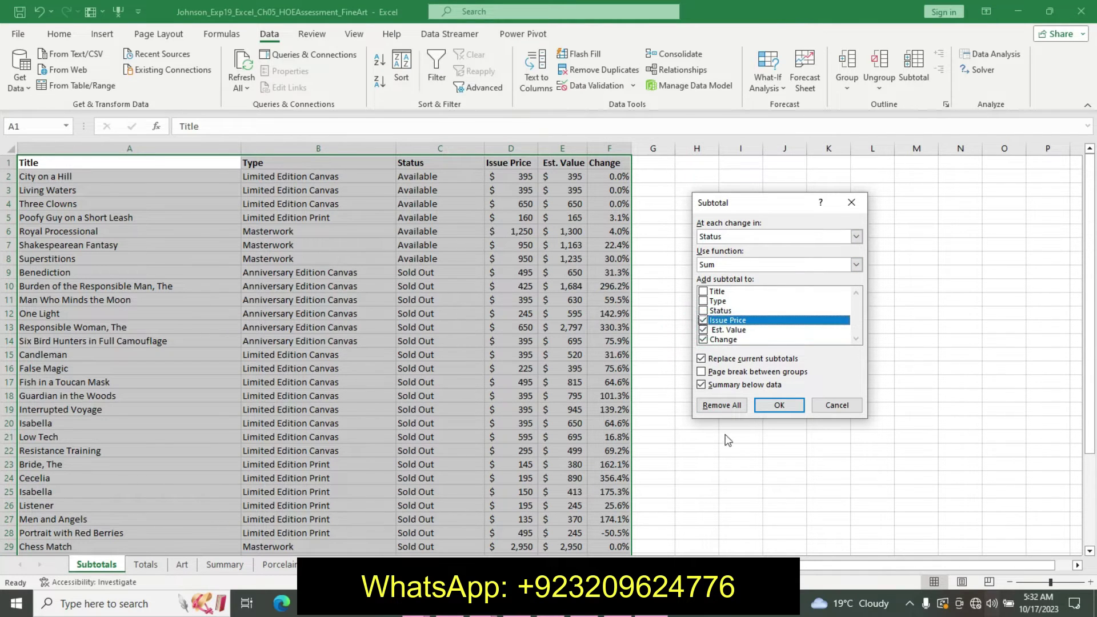
pyautogui.click(856, 264)
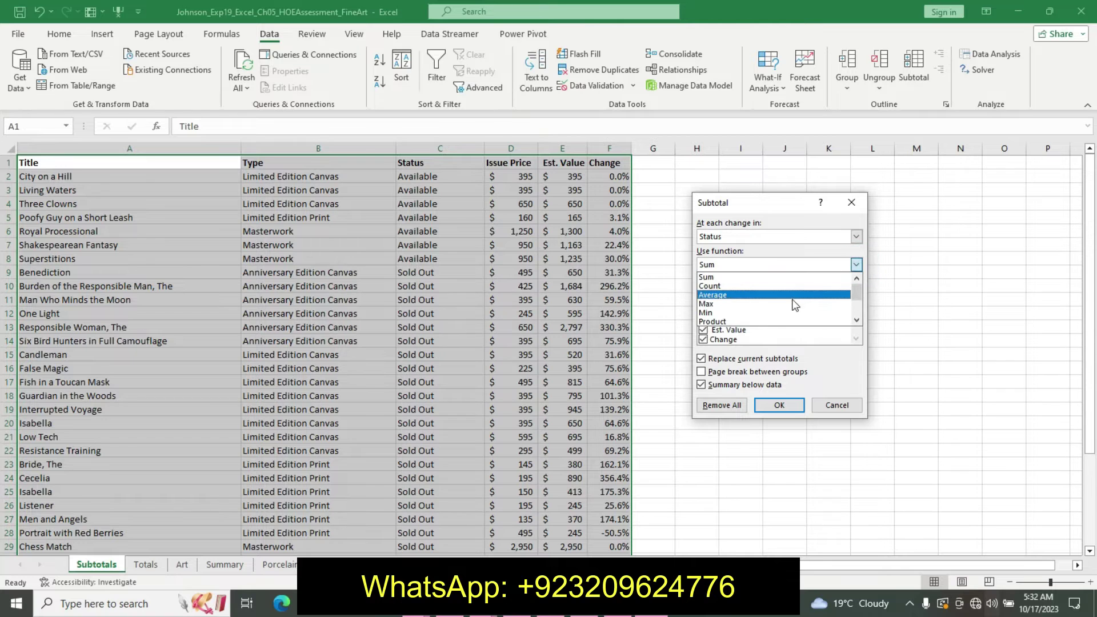
pyautogui.click(790, 304)
pyautogui.hotkey('alt', 'Tab')
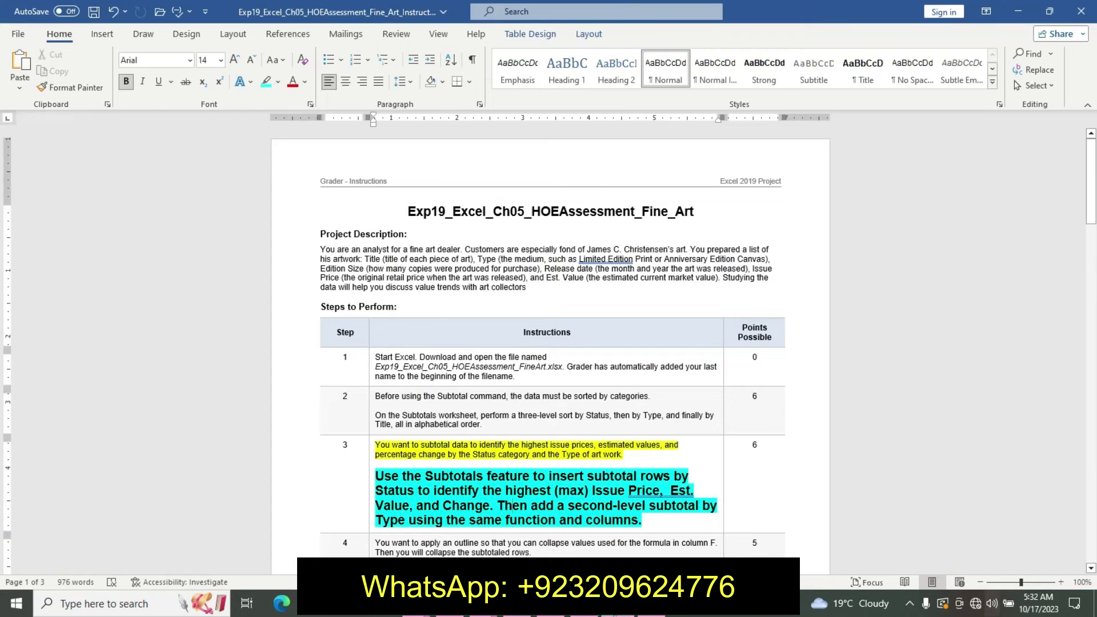
pyautogui.hotkey('alt', 'Tab')
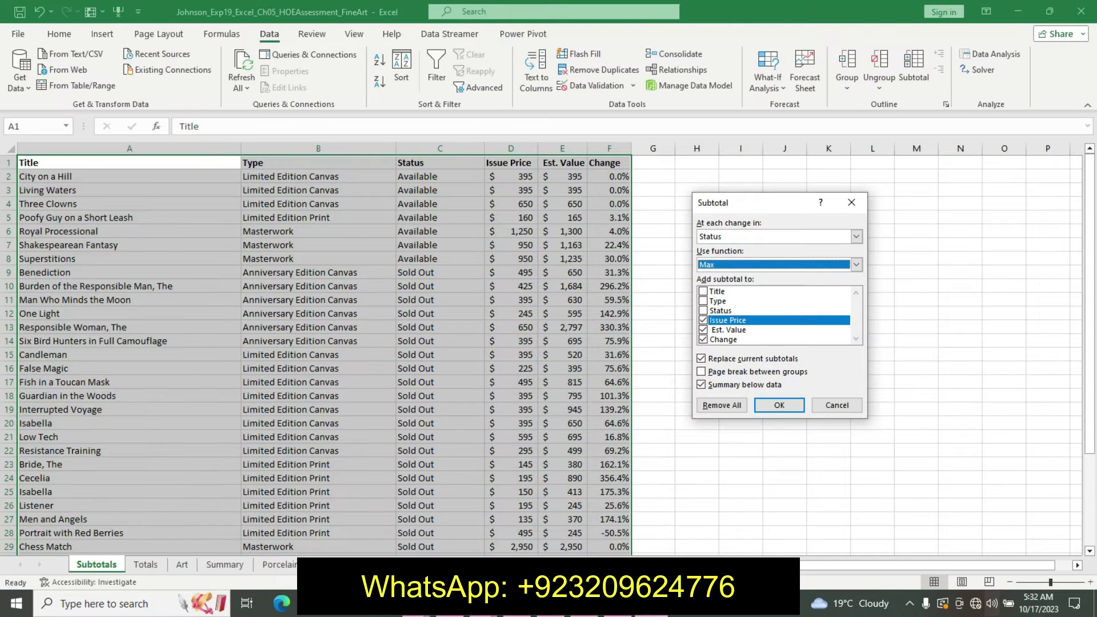
pyautogui.click(771, 403)
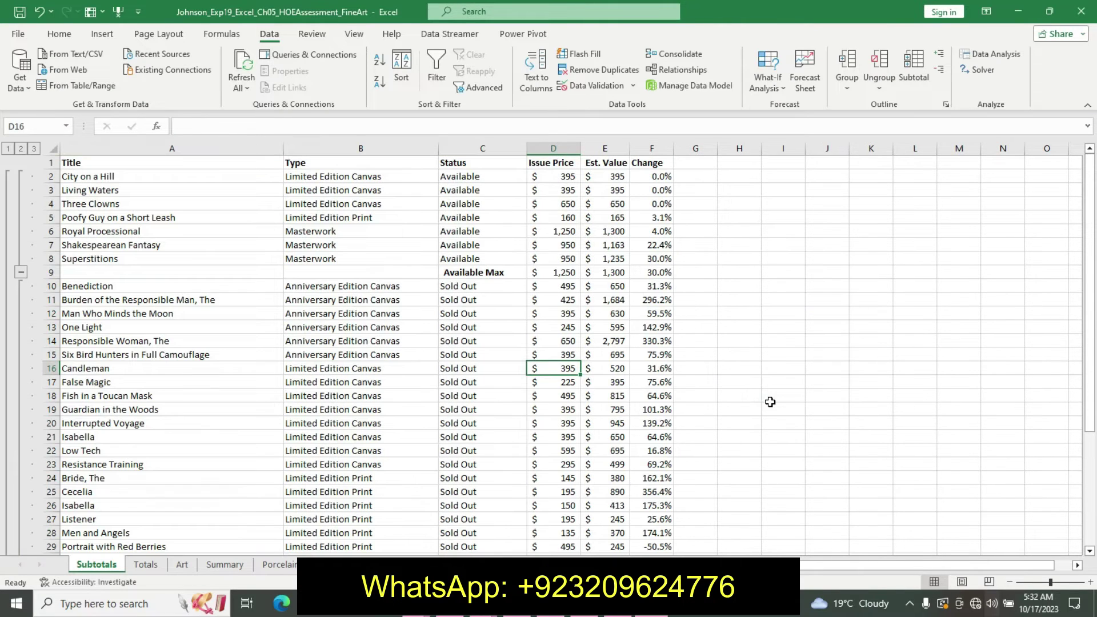
# Add Max subtotals at each change in Type, keeping the existing Status subtotals.
pyautogui.hotkey('alt', 'Tab')
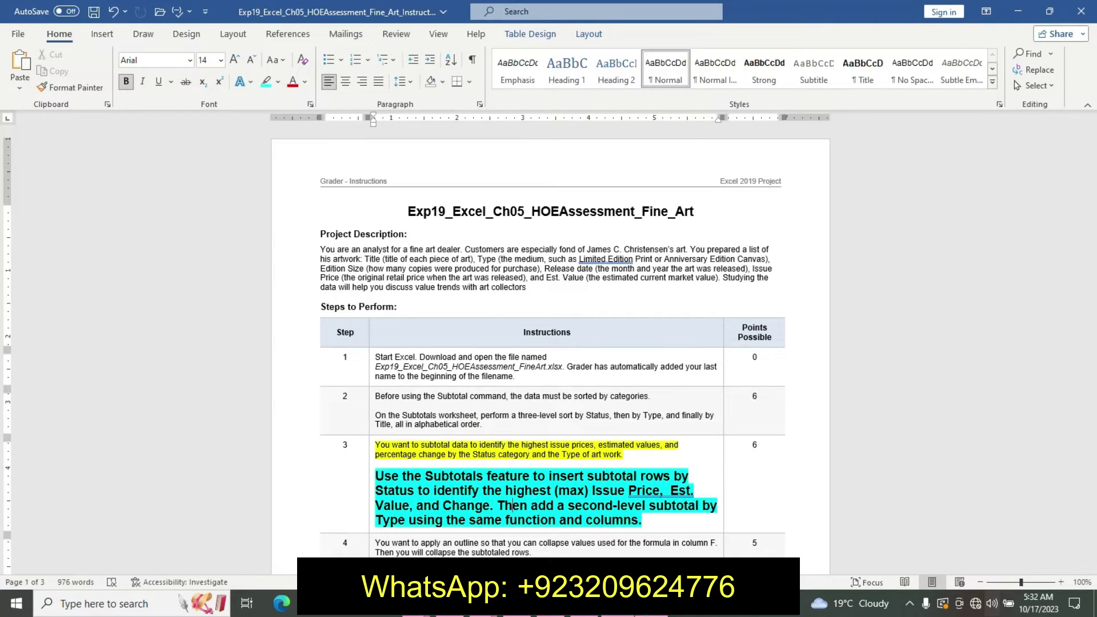
pyautogui.hotkey('alt', 'Tab')
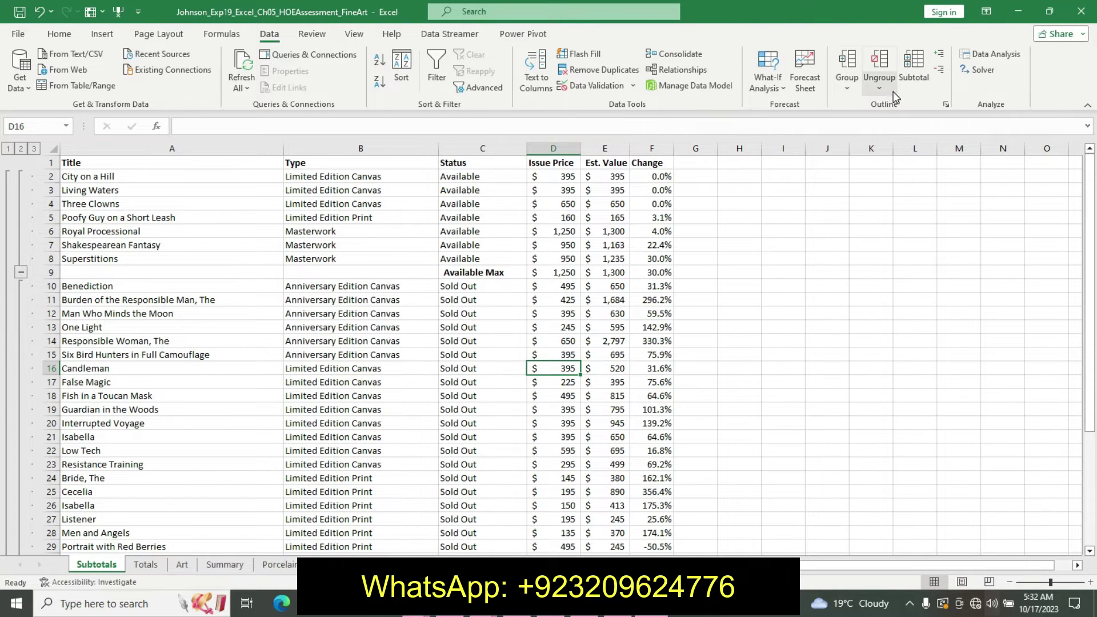
pyautogui.click(904, 90)
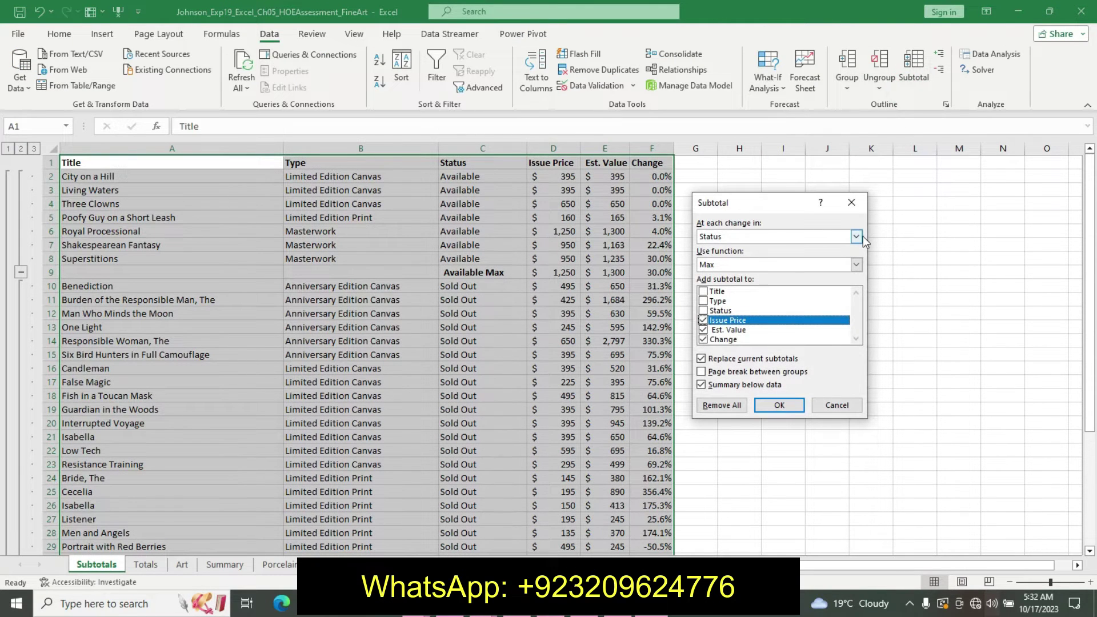
pyautogui.click(857, 236)
pyautogui.click(777, 258)
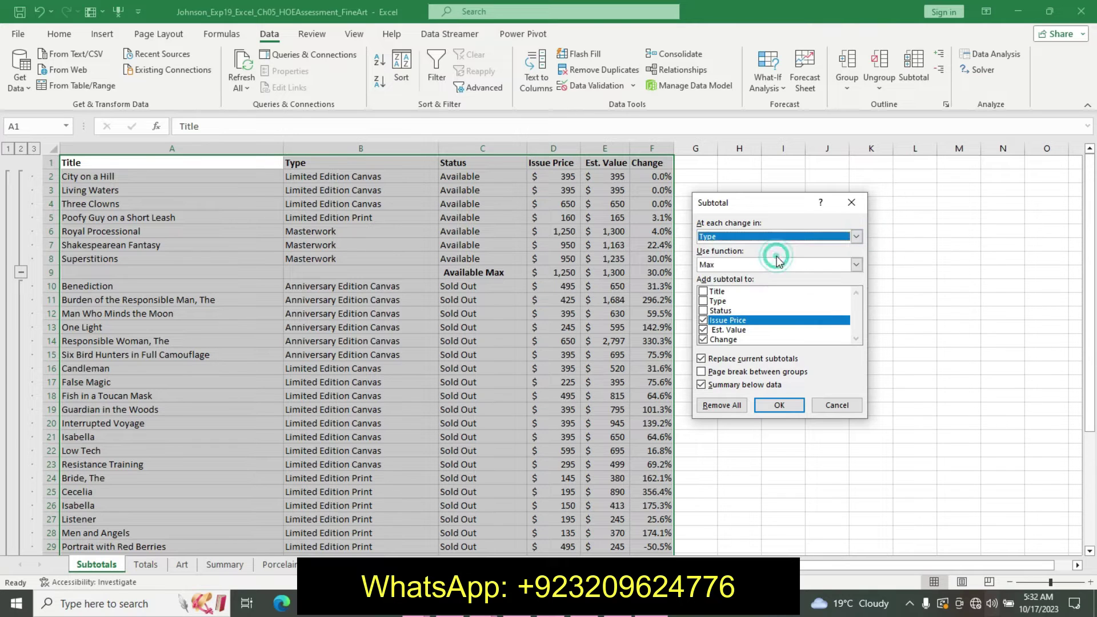
pyautogui.click(701, 358)
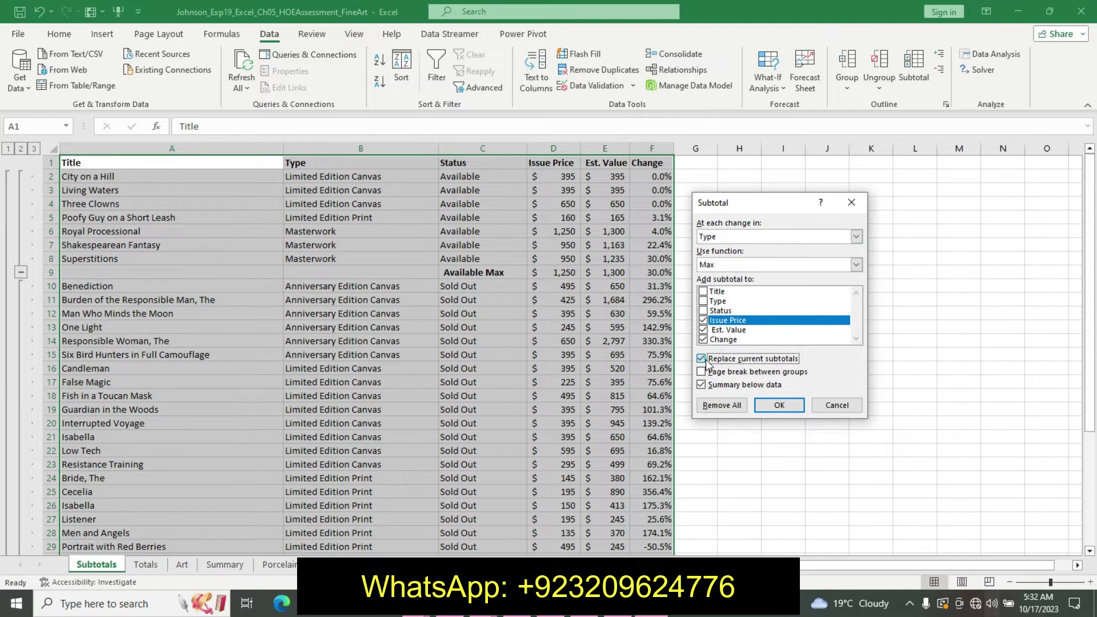
pyautogui.click(778, 405)
# Collapse and re-expand the Masterwork, Anniversary and Limited Edition Canvas groups, then return to Word.
pyautogui.click(566, 368)
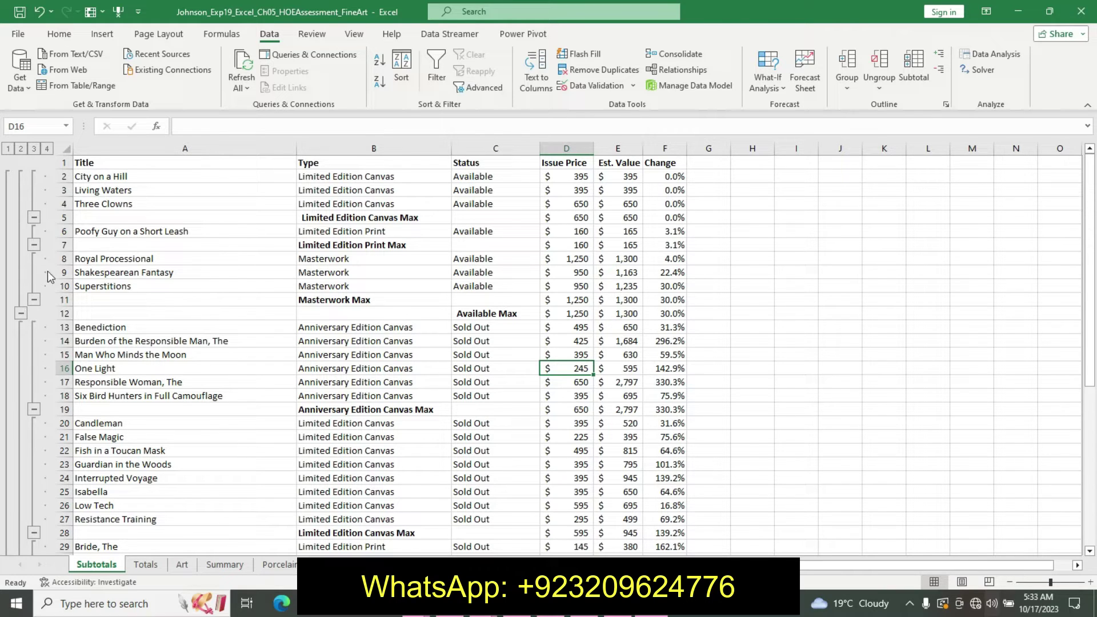
pyautogui.click(35, 299)
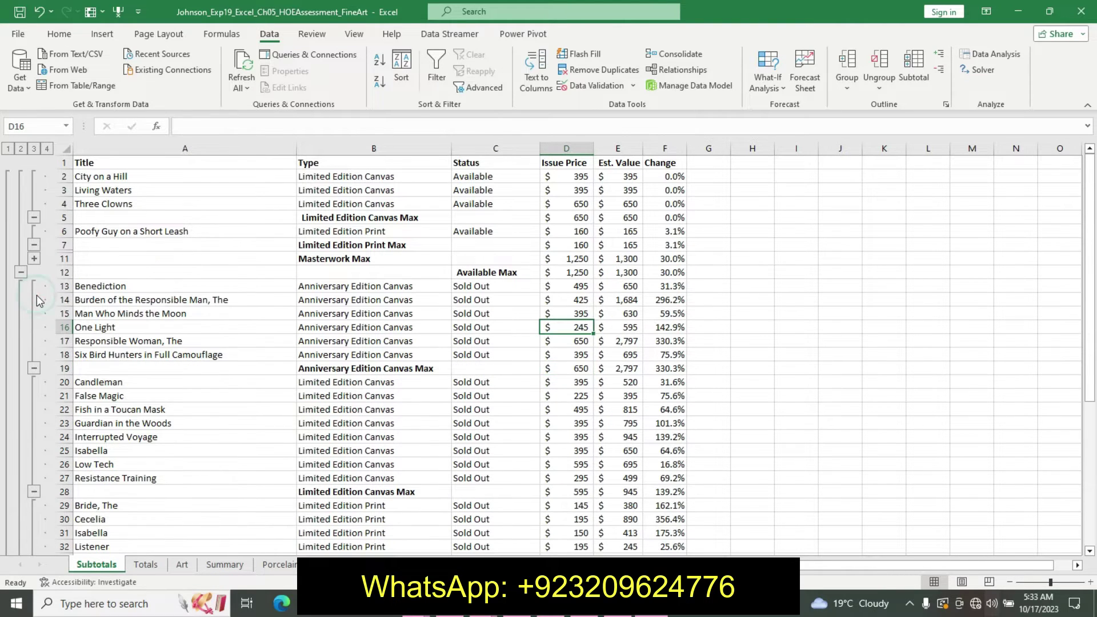
pyautogui.click(34, 369)
pyautogui.click(35, 409)
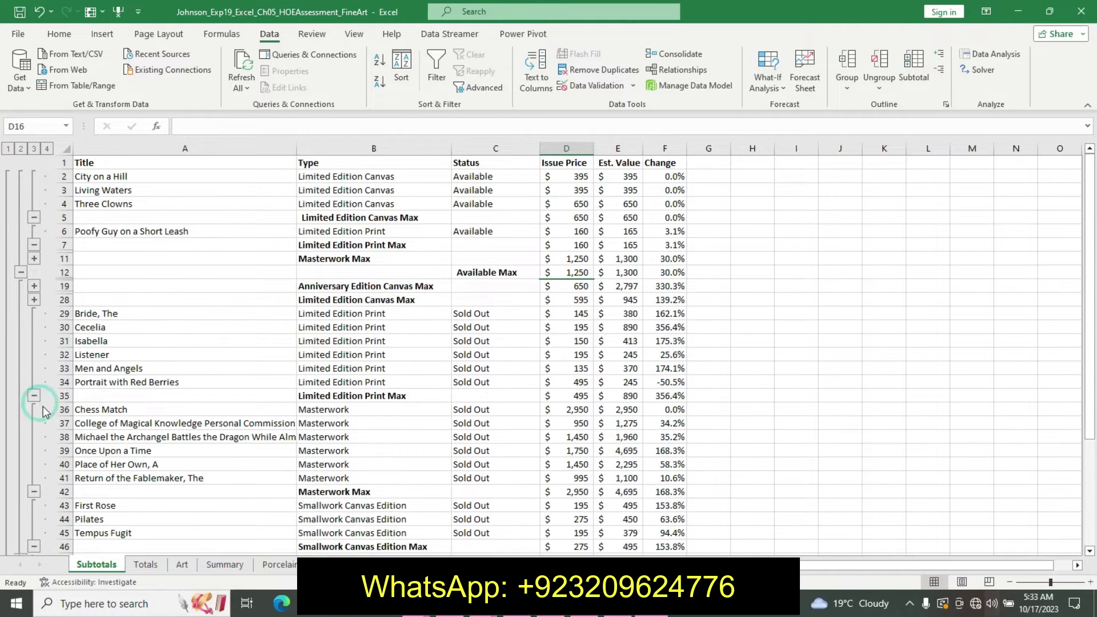
pyautogui.click(35, 299)
pyautogui.click(34, 286)
pyautogui.click(34, 258)
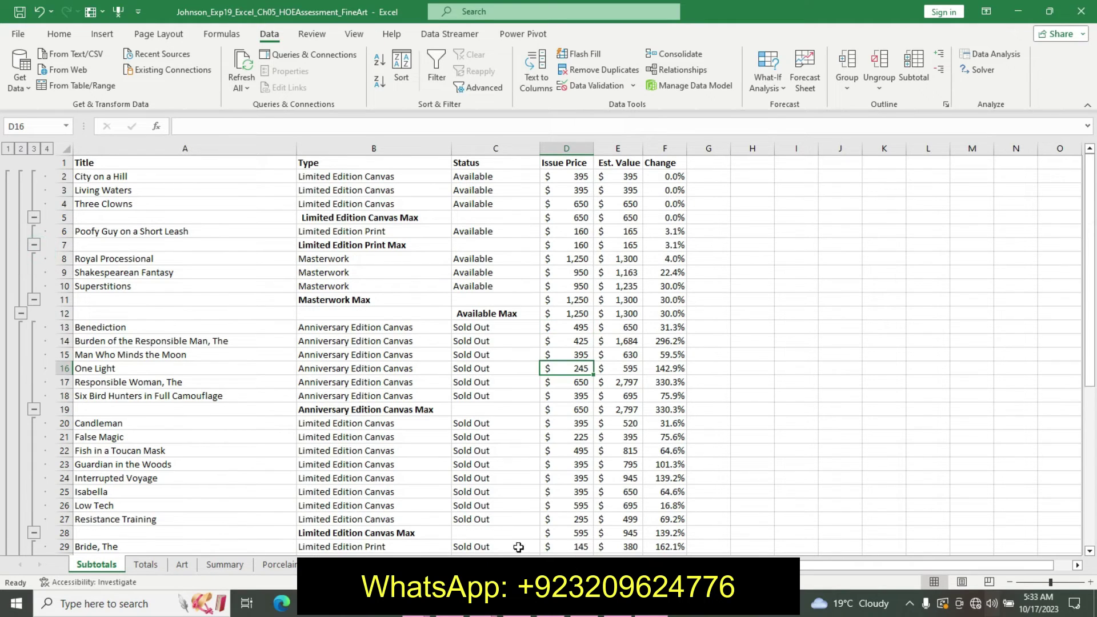
pyautogui.hotkey('alt', 'Tab')
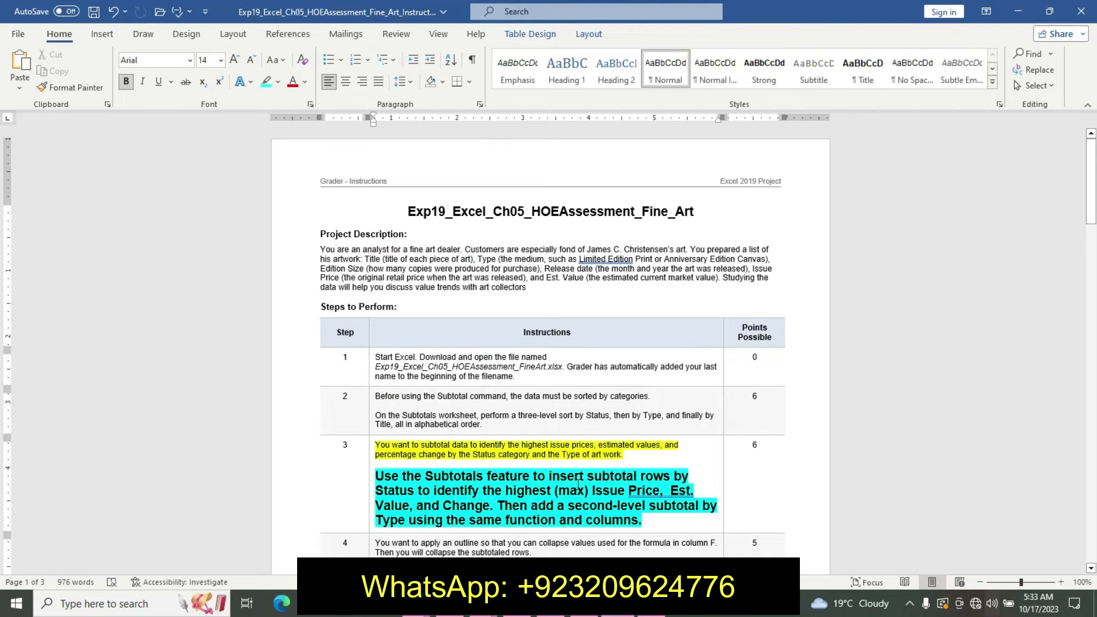
# Undo Step 3's formatting and highlight Step 4's first sentence in yellow.
pyautogui.hotkey('ctrl', 'z')
pyautogui.hotkey('ctrl', 'z')
pyautogui.hotkey('ctrl', 'z')
pyautogui.hotkey('ctrl', 'z')
pyautogui.moveTo(1091, 202); pyautogui.dragTo(1092, 242)
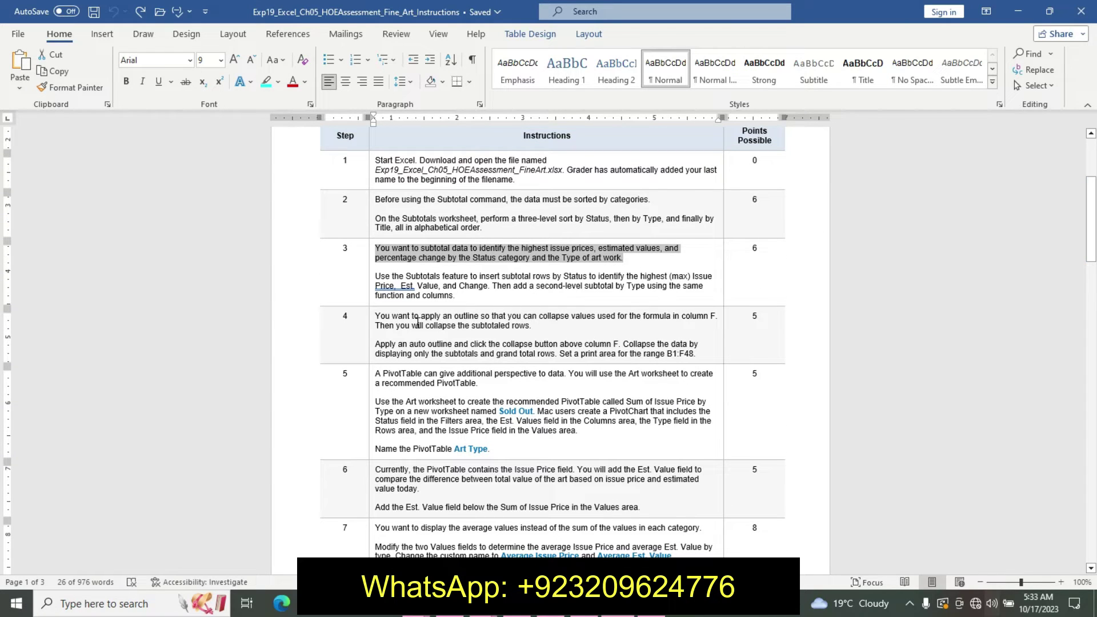
pyautogui.moveTo(377, 315); pyautogui.dragTo(534, 327)
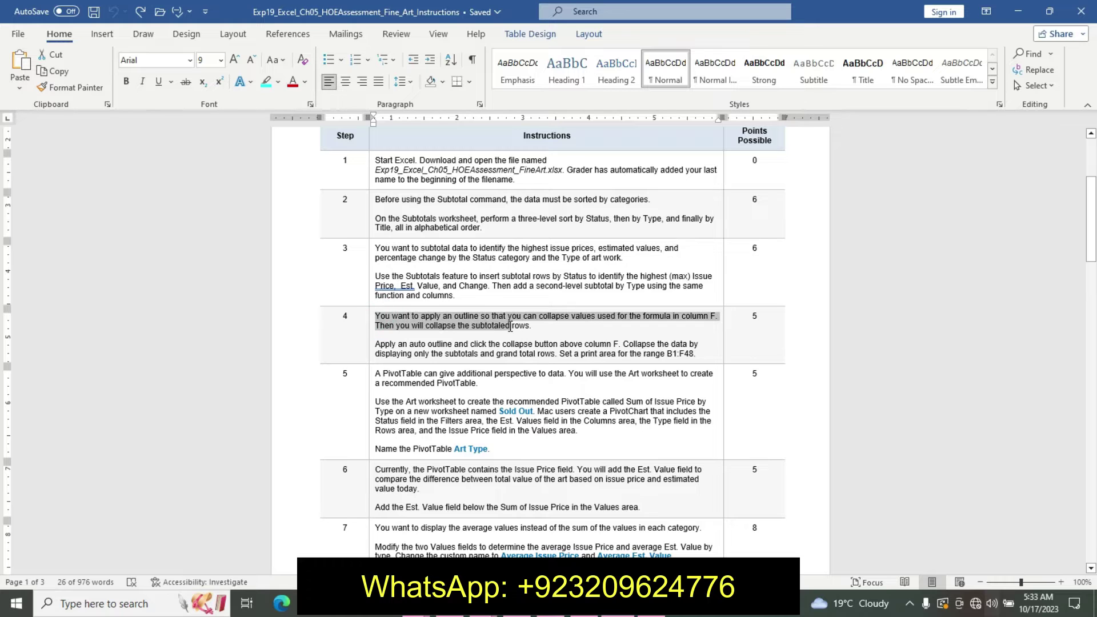
pyautogui.click(600, 304)
pyautogui.click(590, 326)
pyautogui.click(532, 326)
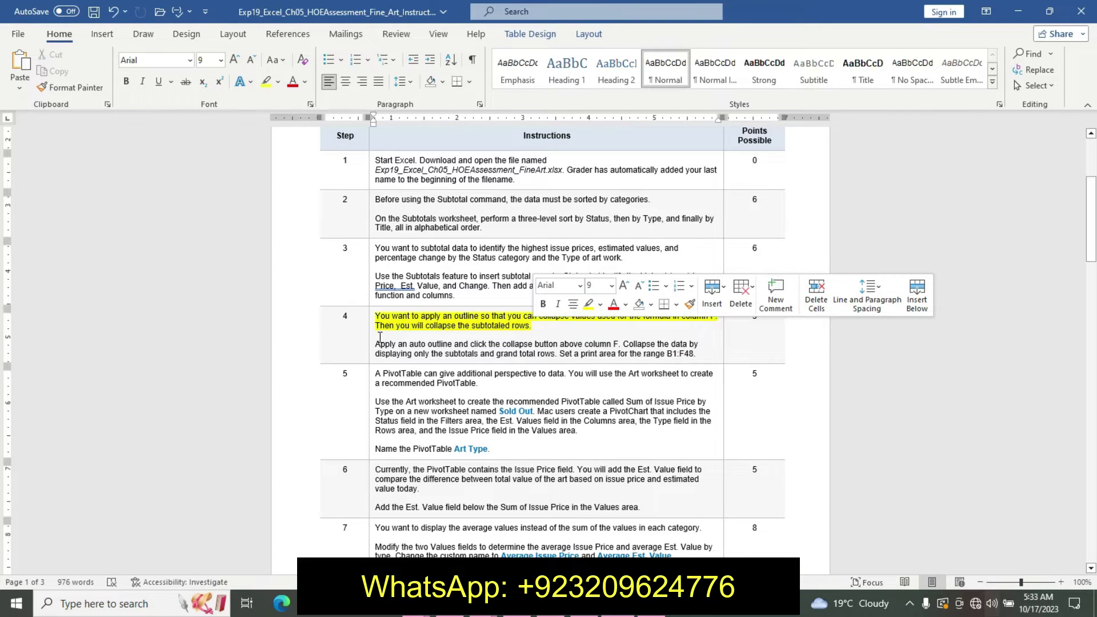
# Make the 'Apply an auto outline' paragraph 16 pt bold with turquoise highlight.
pyautogui.moveTo(378, 347); pyautogui.dragTo(486, 368)
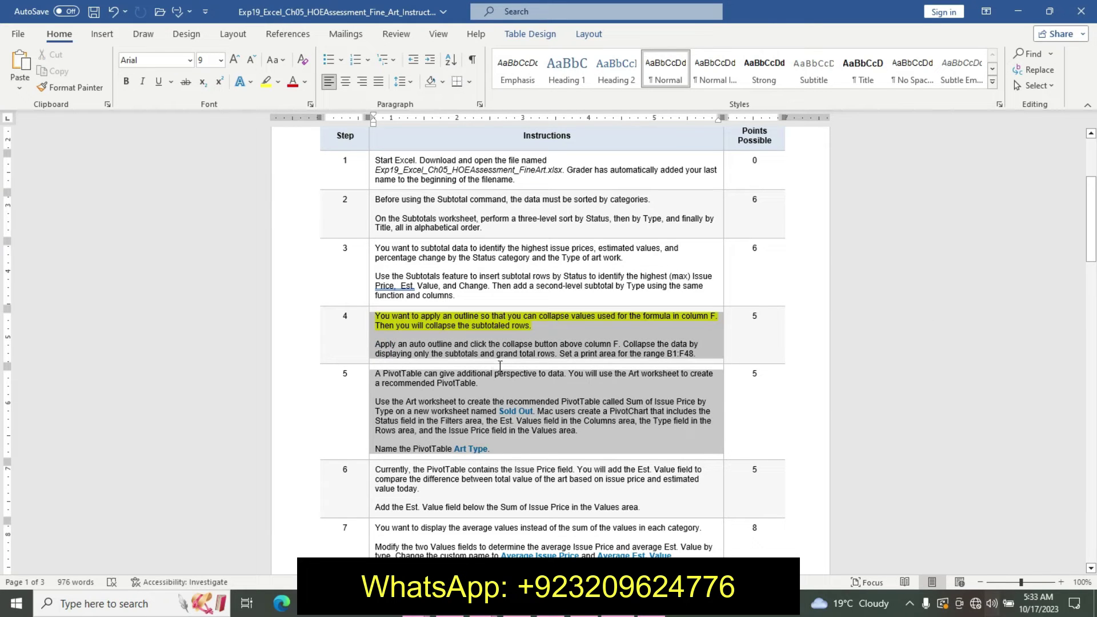
pyautogui.click(504, 336)
pyautogui.moveTo(504, 338)
pyautogui.mouseDown()
pyautogui.moveTo(655, 366)
pyautogui.moveTo(615, 354)
pyautogui.mouseUp()
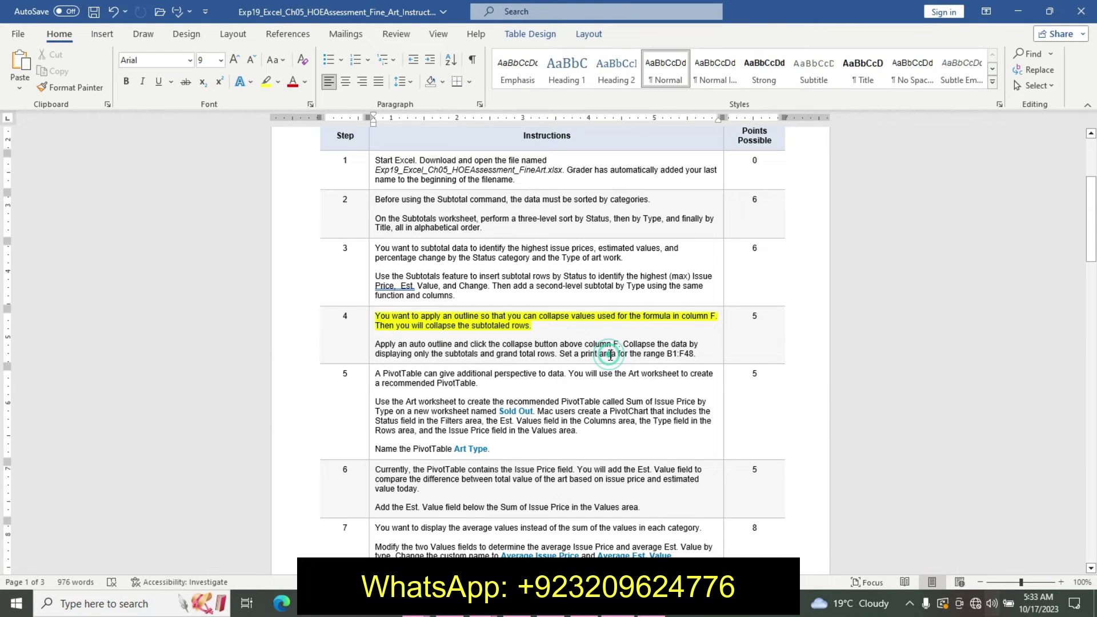
pyautogui.moveTo(376, 344); pyautogui.dragTo(698, 354)
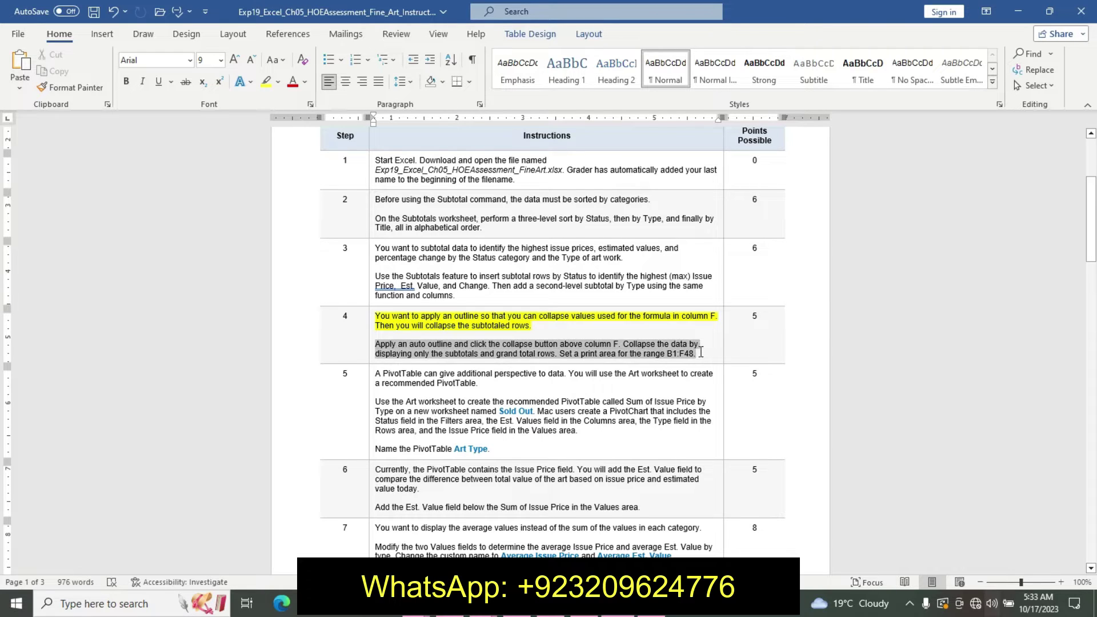
pyautogui.click(778, 310)
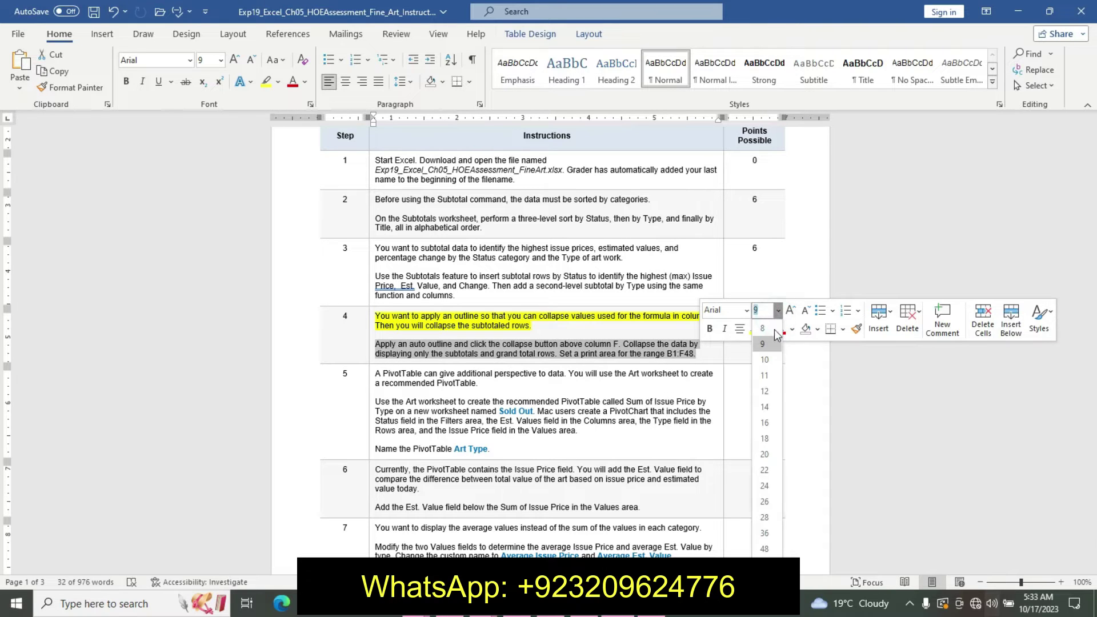
pyautogui.click(773, 418)
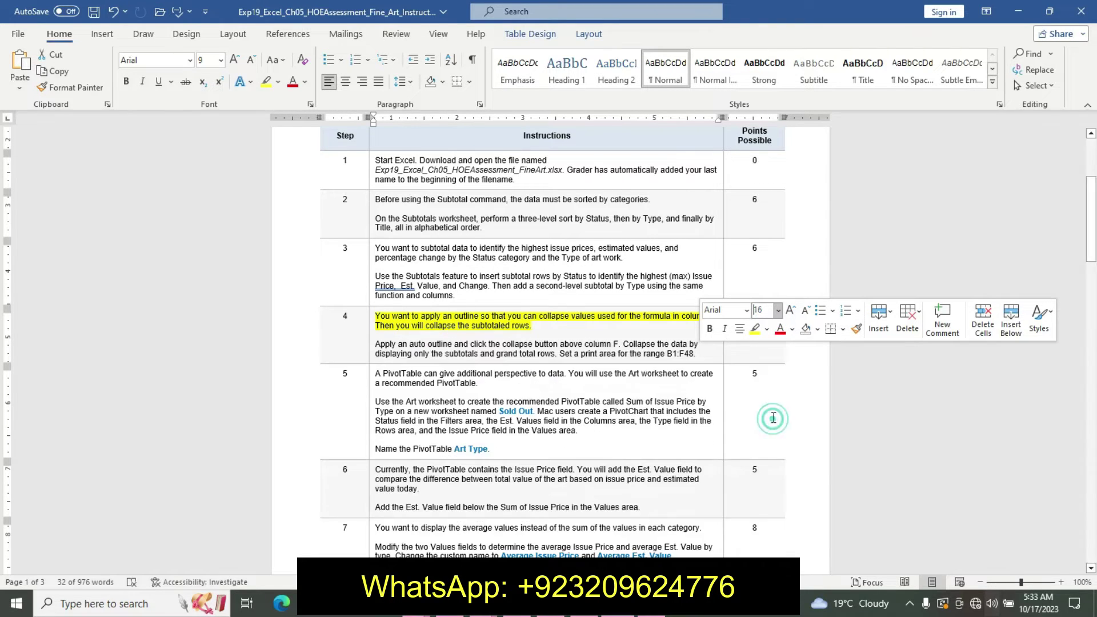
pyautogui.click(709, 328)
pyautogui.click(767, 329)
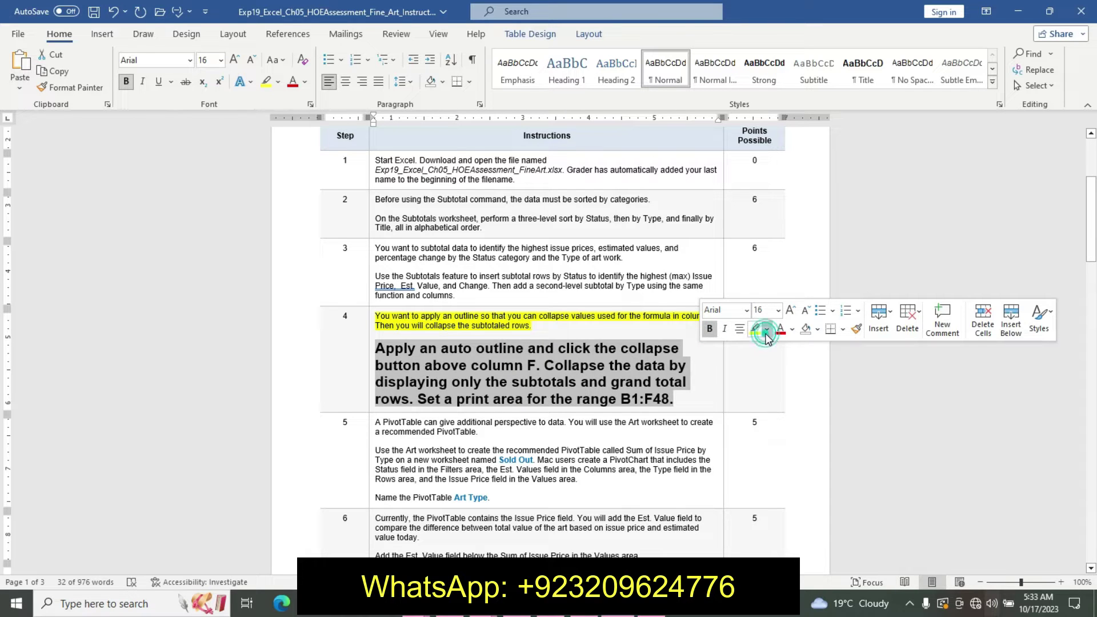
pyautogui.click(803, 354)
pyautogui.click(554, 365)
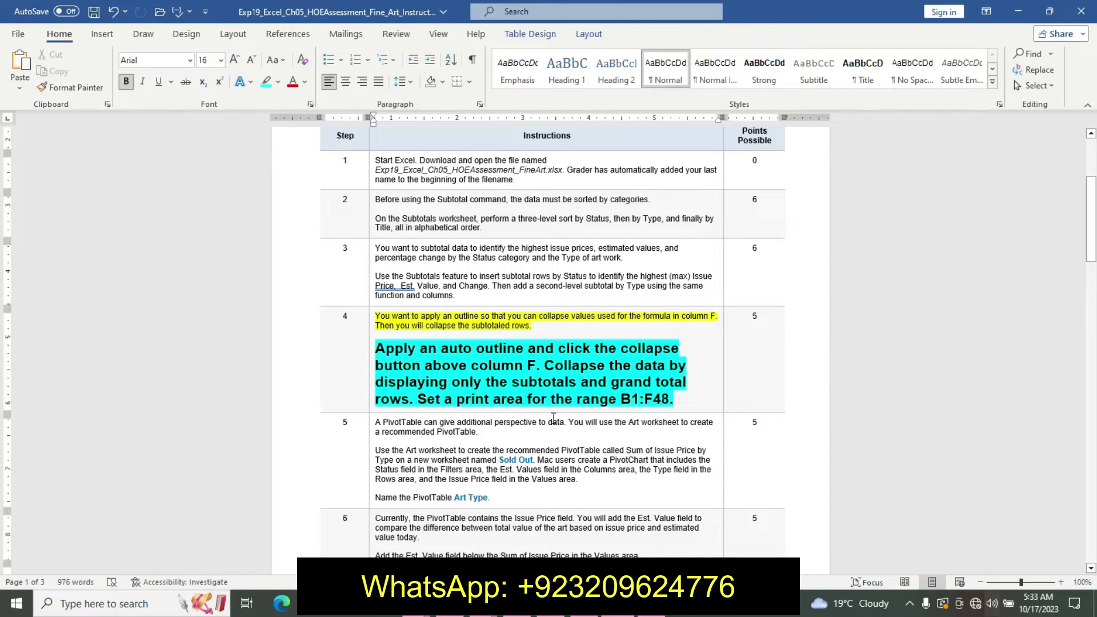
pyautogui.moveTo(639, 610)
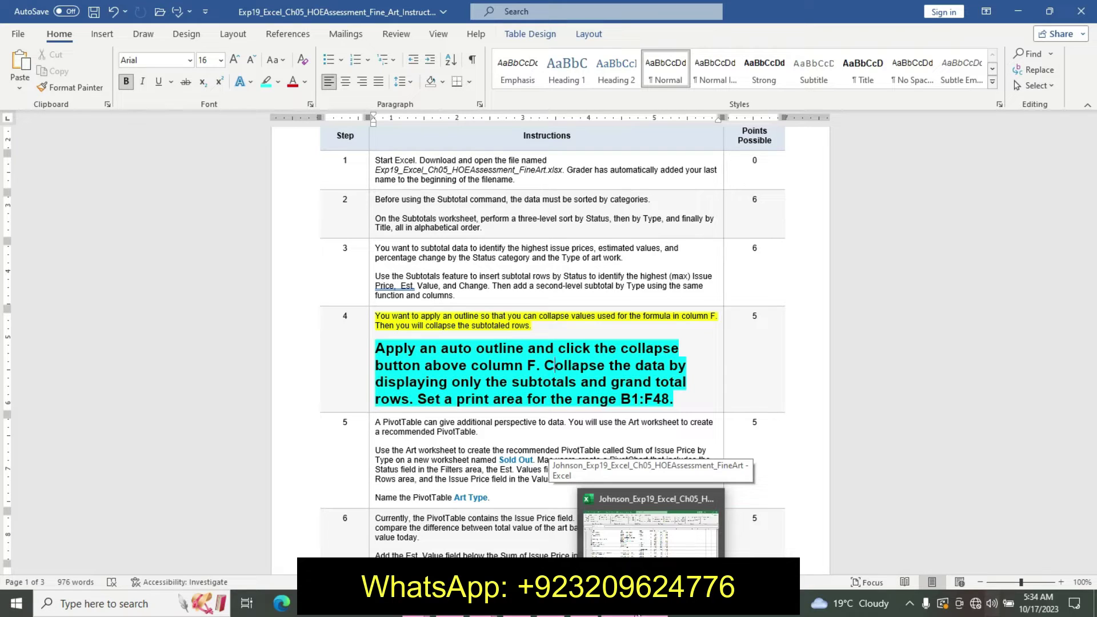
# Apply Auto Outline to the Subtotals sheet, replacing the existing outline.
pyautogui.click(650, 534)
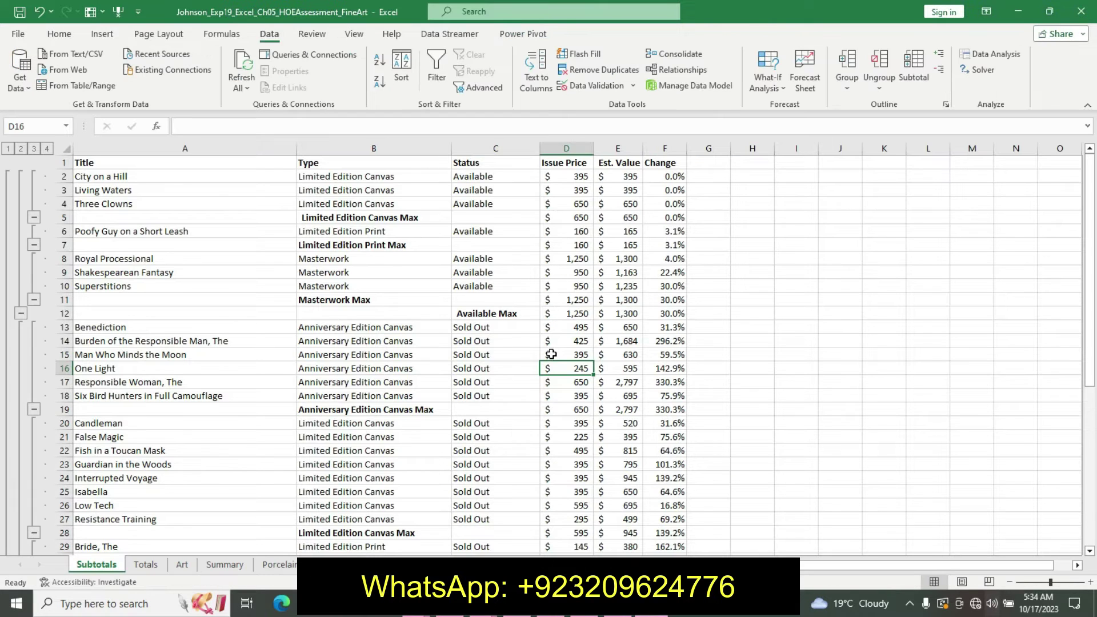
pyautogui.click(849, 84)
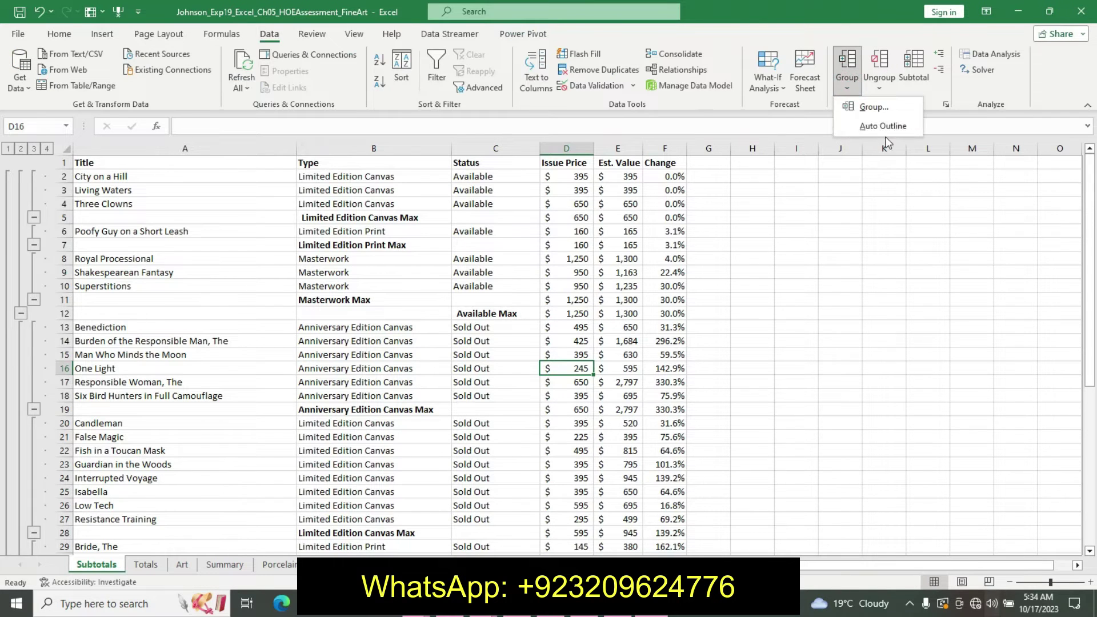
pyautogui.click(881, 128)
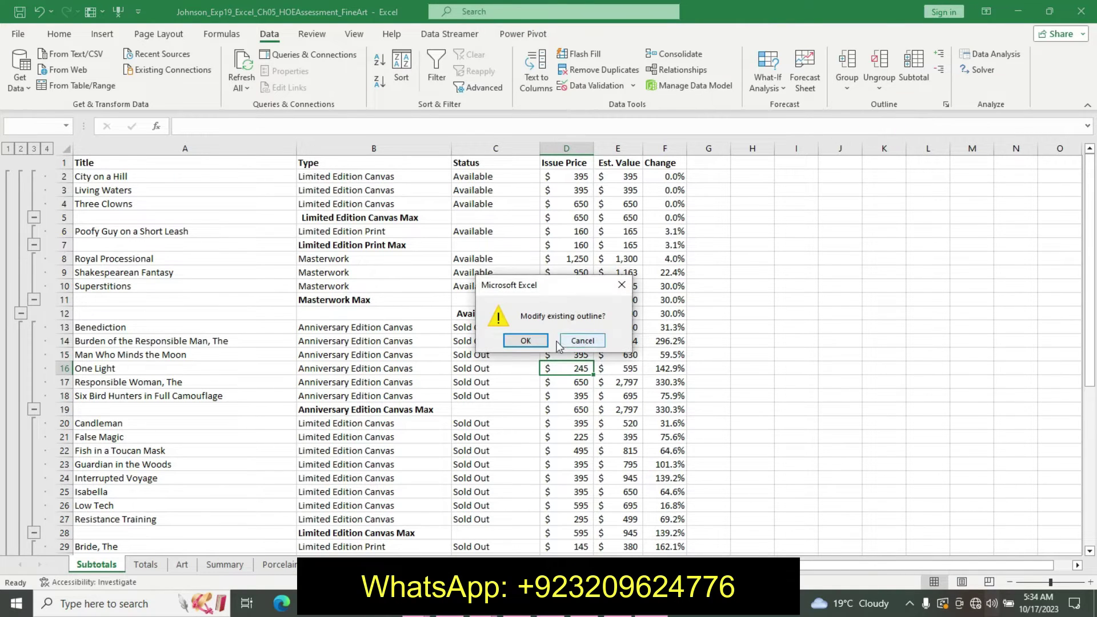
pyautogui.click(525, 341)
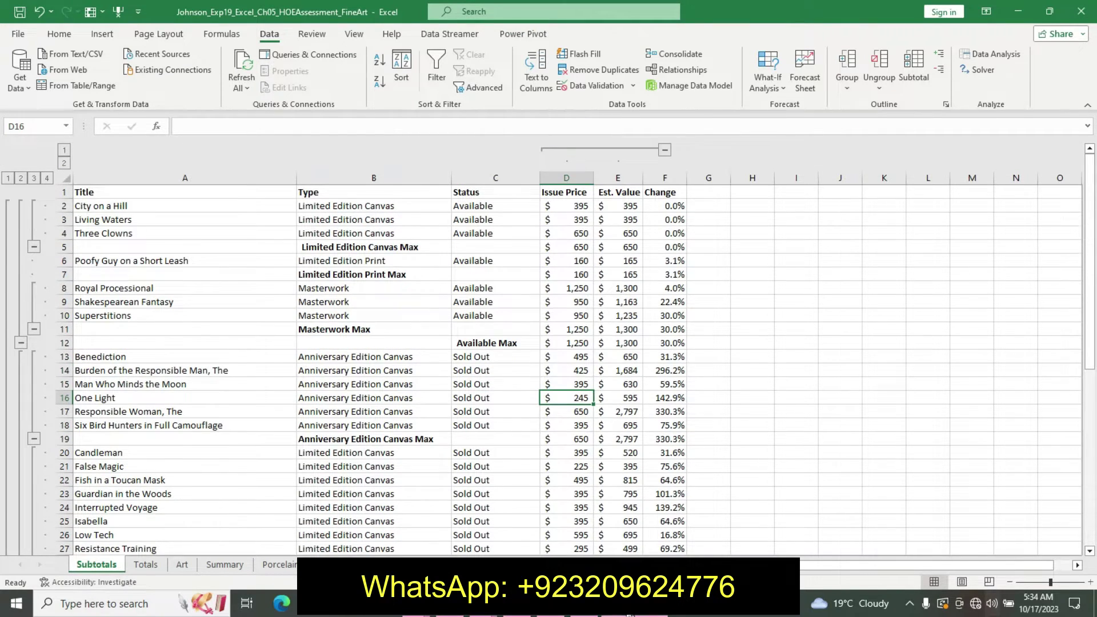
pyautogui.hotkey('alt', 'Tab')
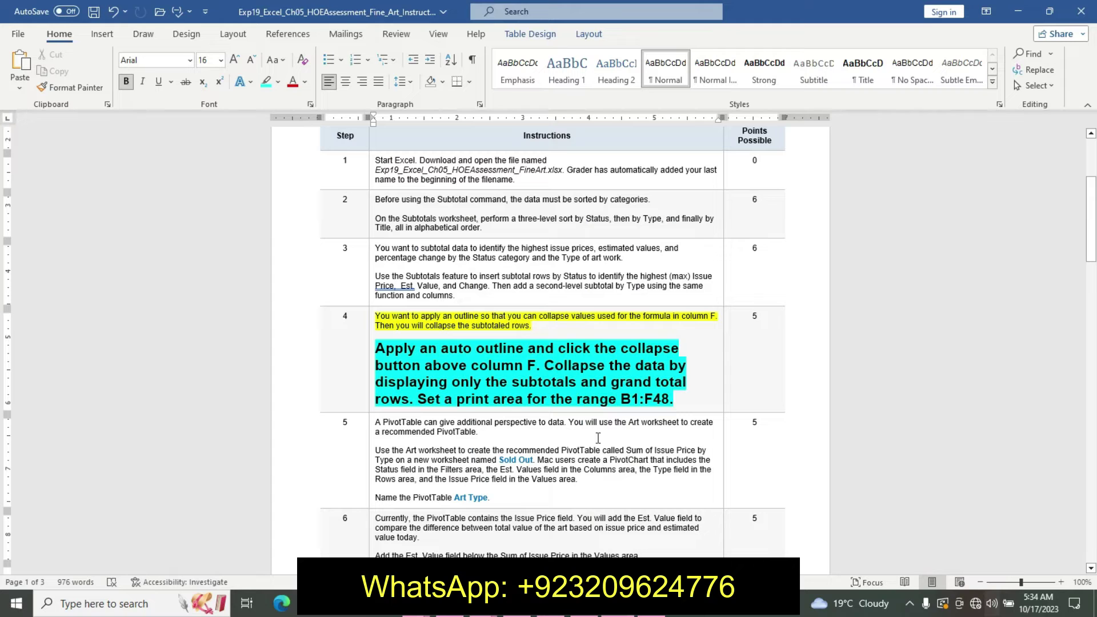
pyautogui.hotkey('alt', 'Tab')
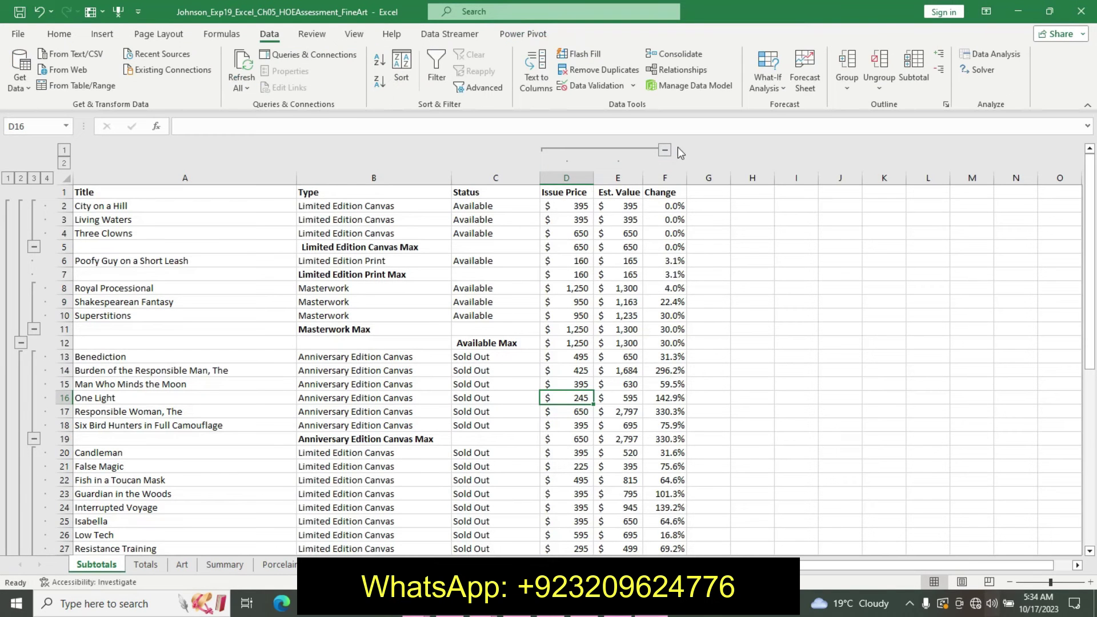
# Collapse columns D–E and the Anniversary, Limited Edition Canvas/Print and Masterwork groups to their Max rows.
pyautogui.click(666, 149)
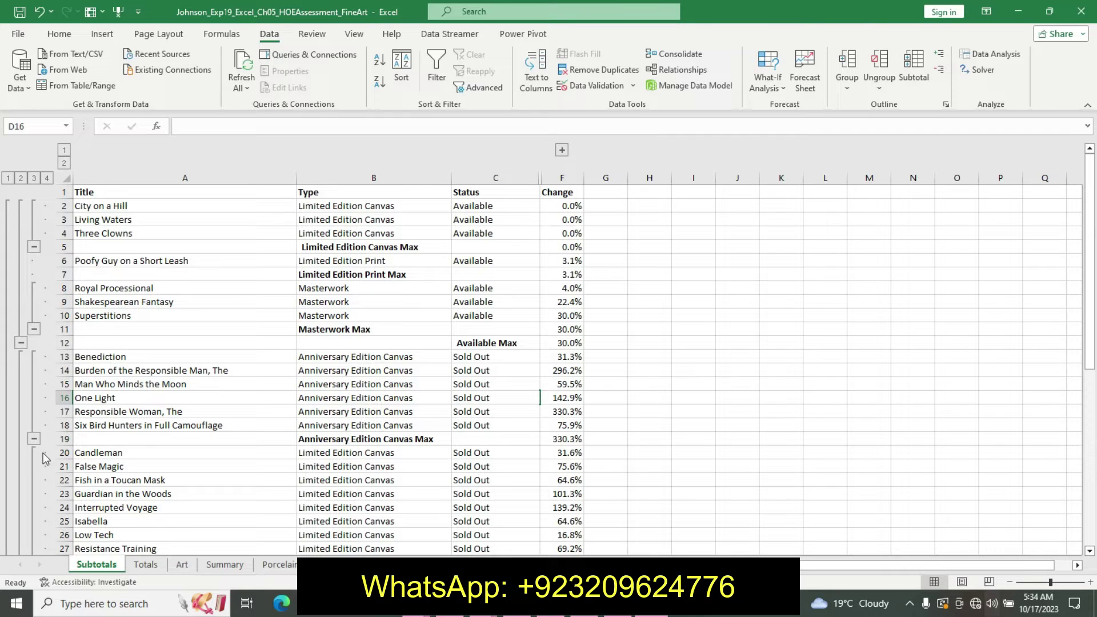
pyautogui.click(35, 439)
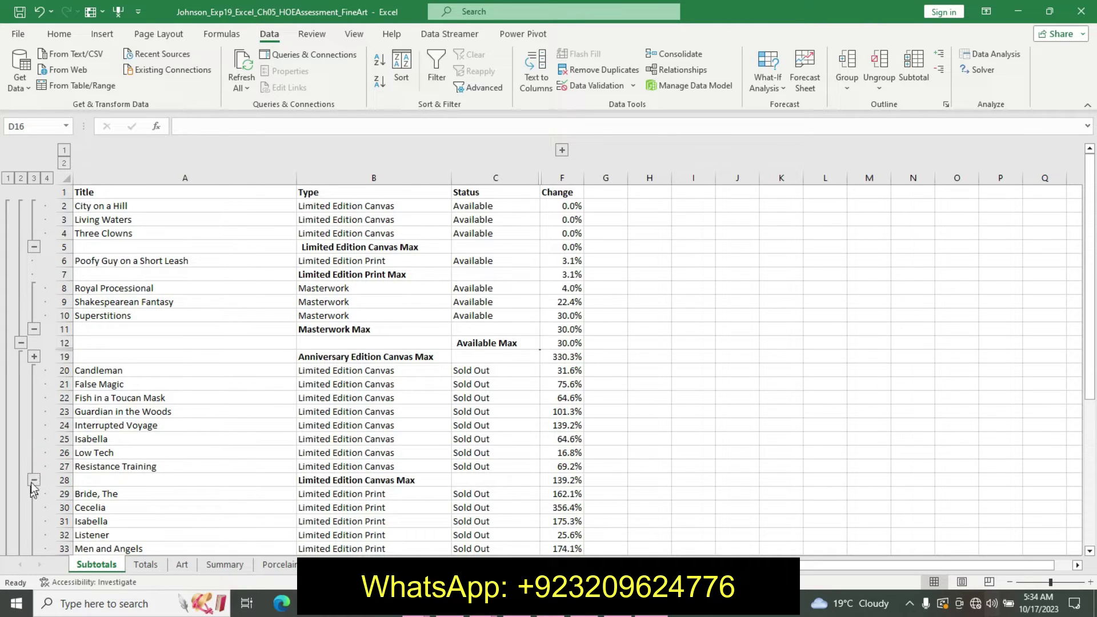
pyautogui.click(35, 248)
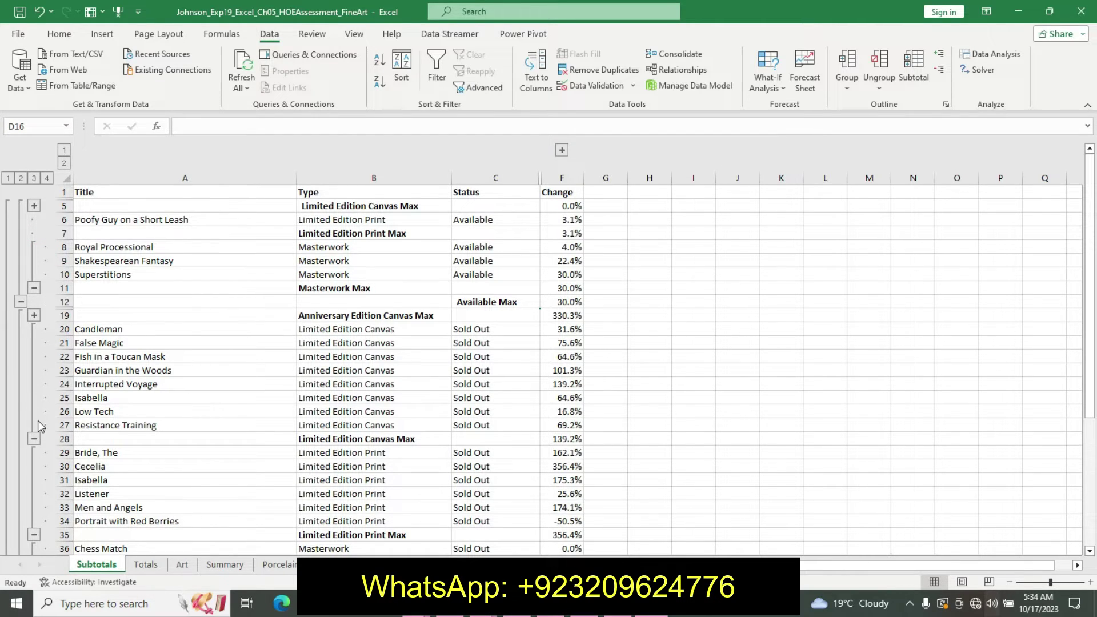
pyautogui.click(34, 439)
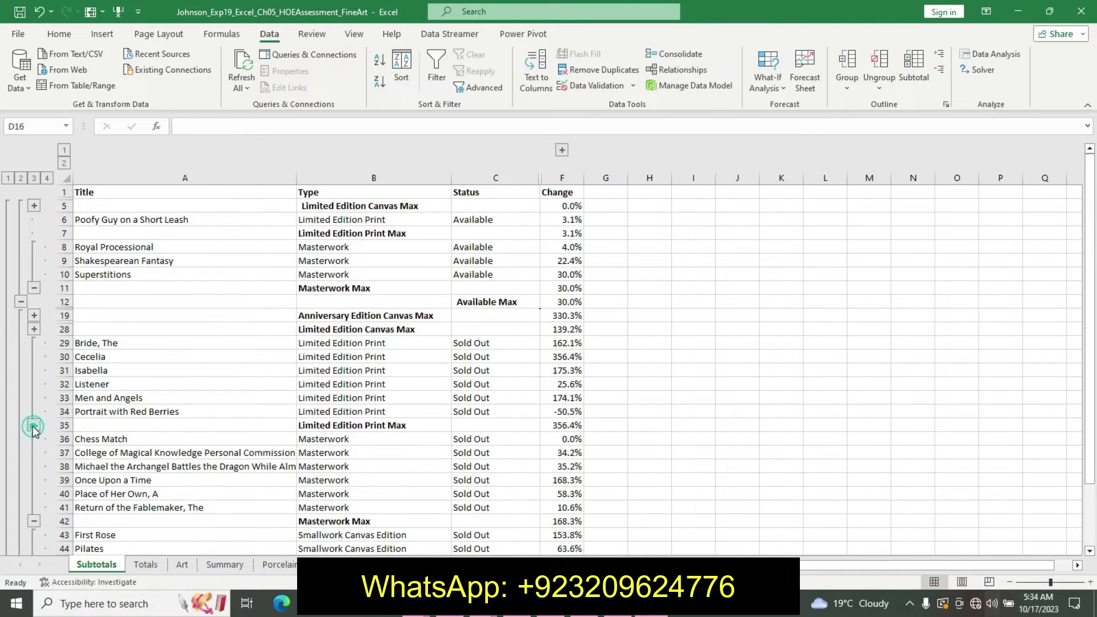
pyautogui.click(34, 425)
pyautogui.click(34, 438)
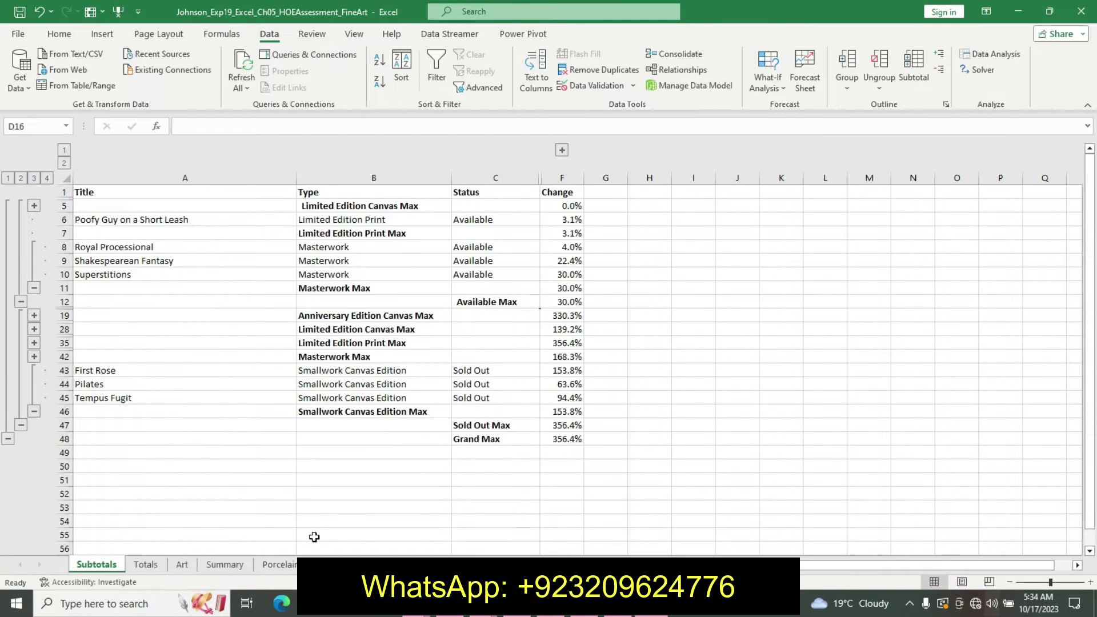
pyautogui.hotkey('alt', 'Tab')
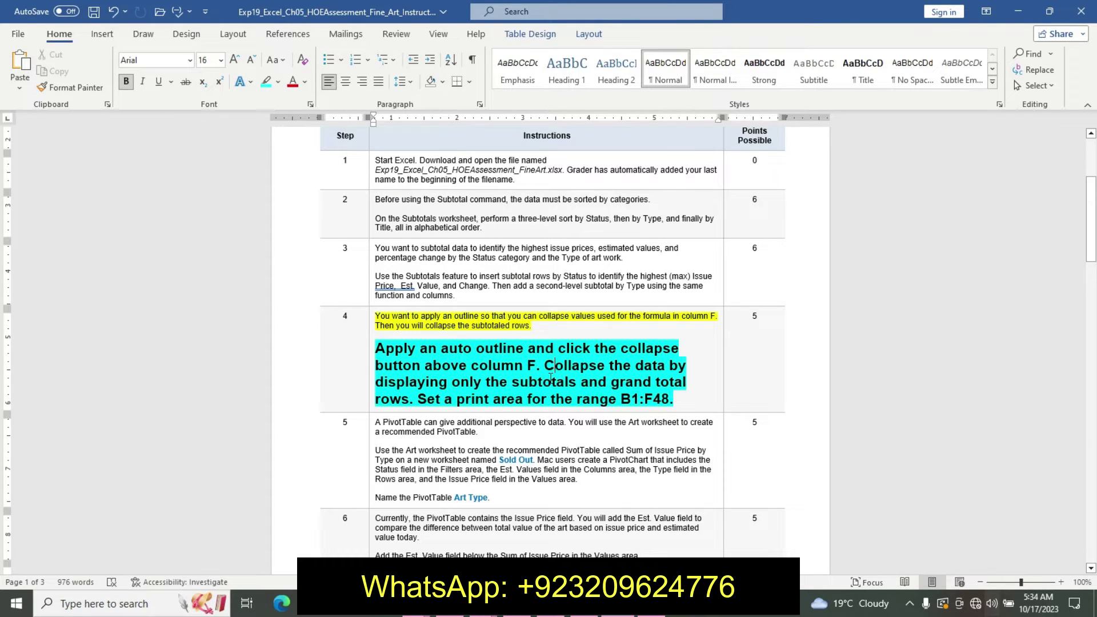
pyautogui.moveTo(618, 398); pyautogui.dragTo(672, 399)
pyautogui.click(674, 398)
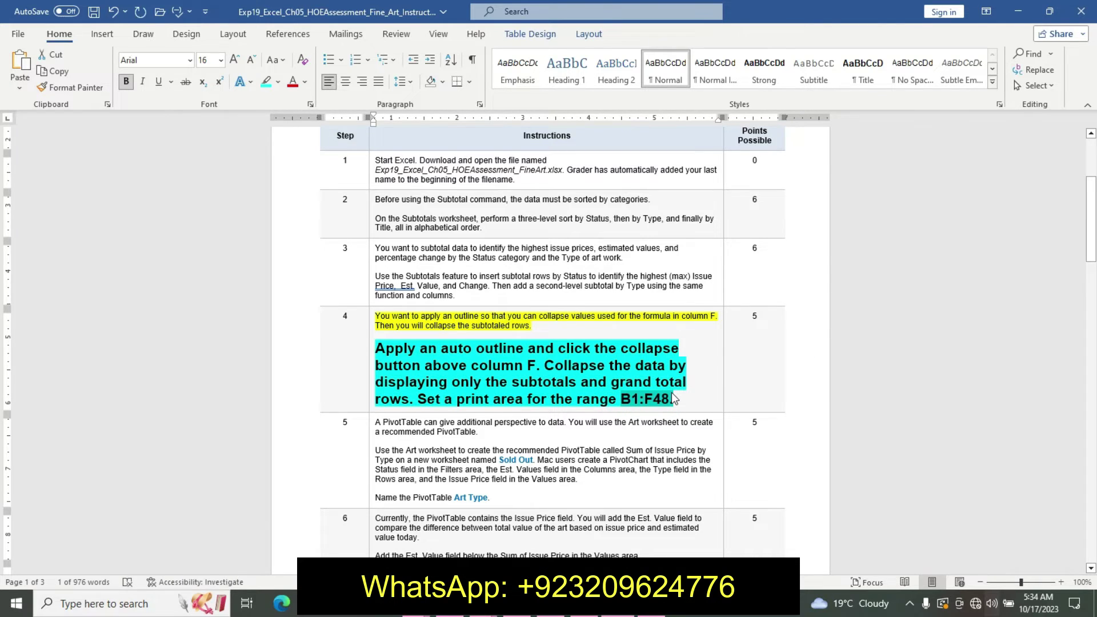
pyautogui.click(657, 604)
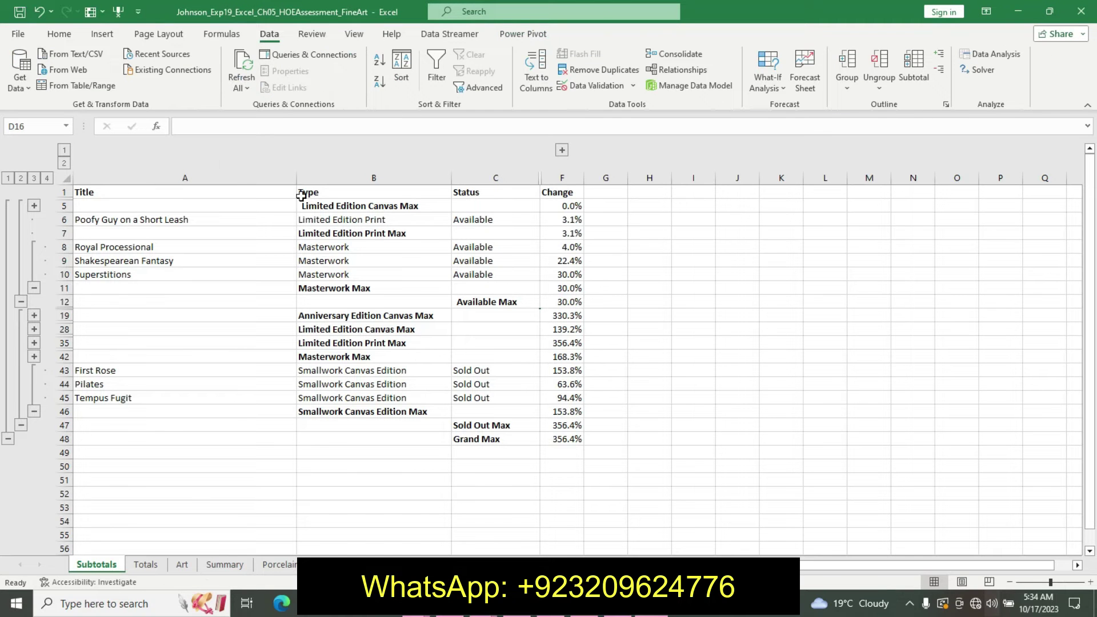
# Select range B1:F48 through the Name Box, retrying after an invalid reference warning.
pyautogui.click(34, 129)
pyautogui.press('BackSpace')
pyautogui.write('B1:F48.')
pyautogui.press('Return')
pyautogui.click(552, 339)
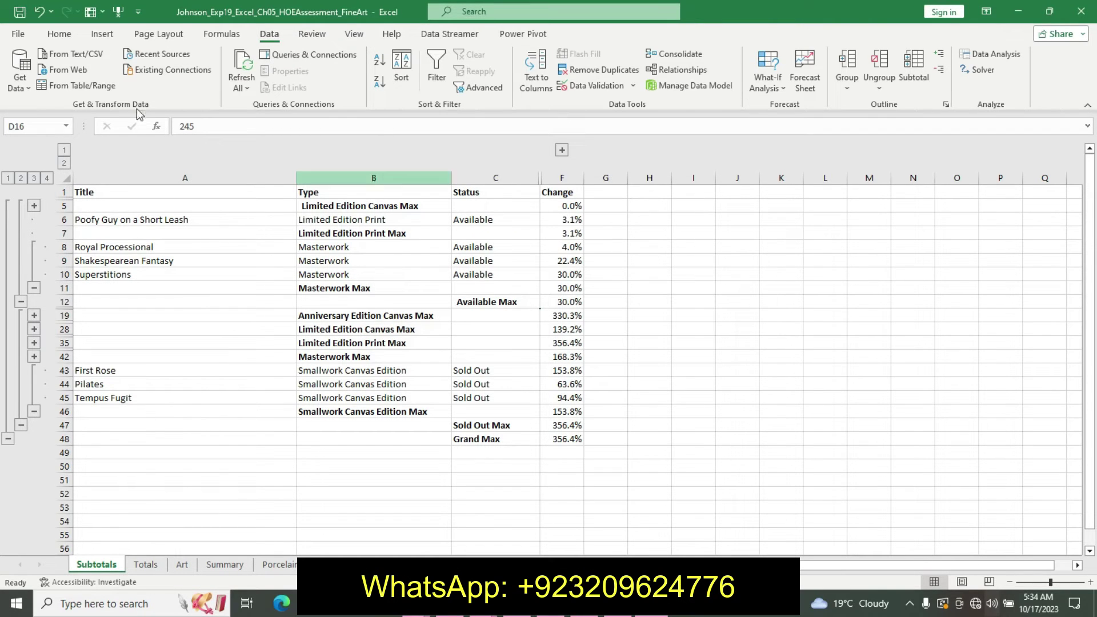
pyautogui.click(34, 121)
pyautogui.press('BackSpace')
pyautogui.write('B1:F48.')
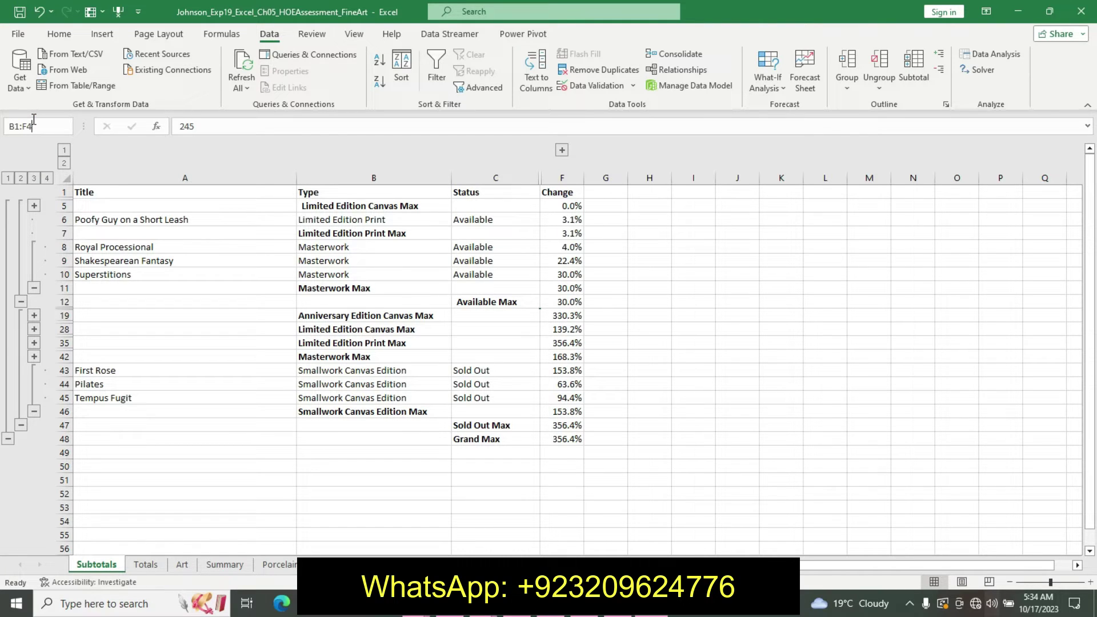
pyautogui.press('Return')
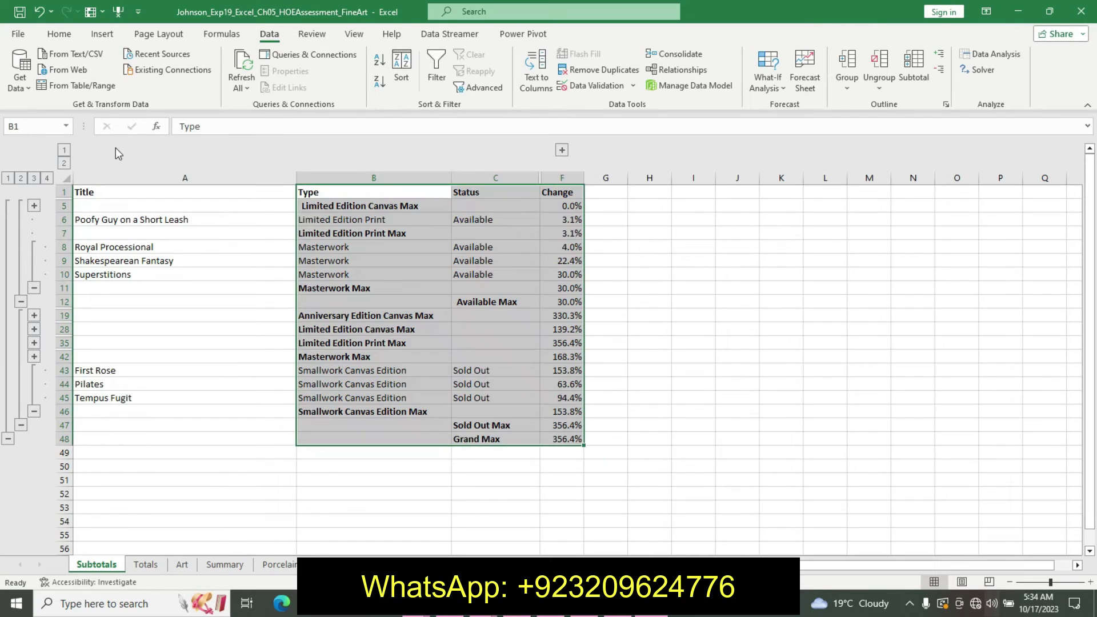
# Set B1:F48 as the Subtotals sheet's print area from Page Layout.
pyautogui.click(102, 34)
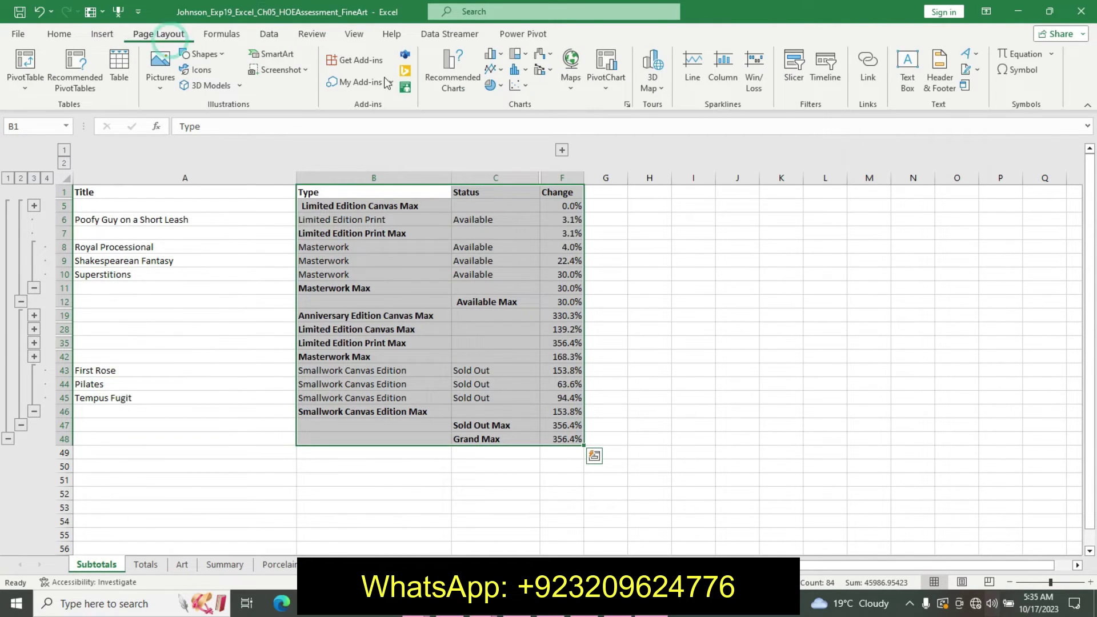
pyautogui.click(163, 35)
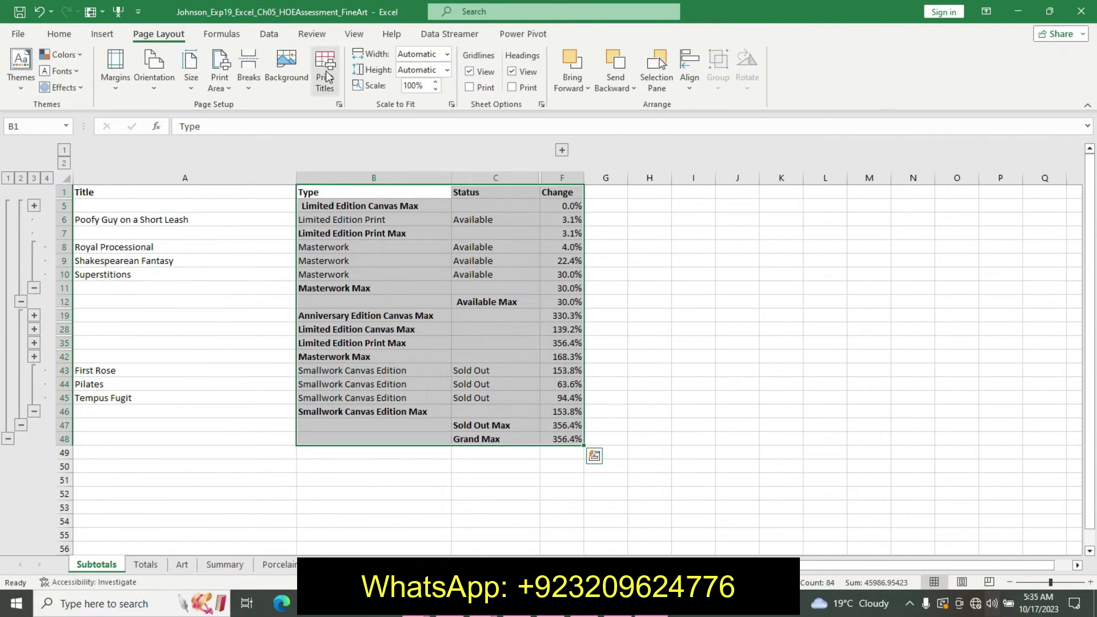
pyautogui.click(233, 92)
pyautogui.click(243, 106)
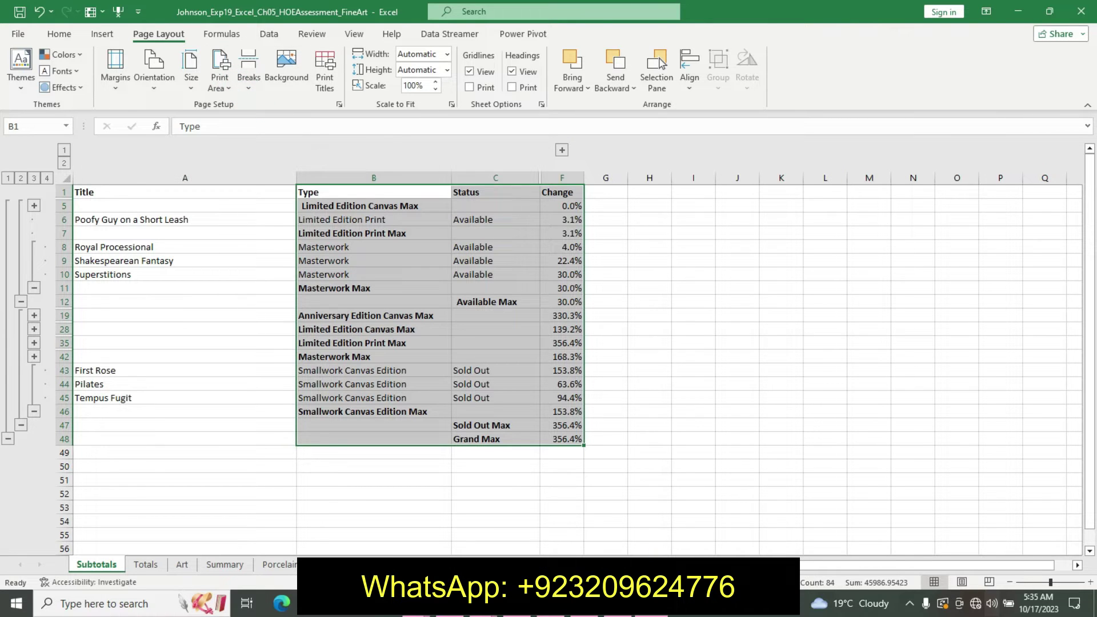
# In Word, undo the step 4 formatting and highlight the step 5 intro paragraph yellow.
pyautogui.hotkey('alt', 'Tab')
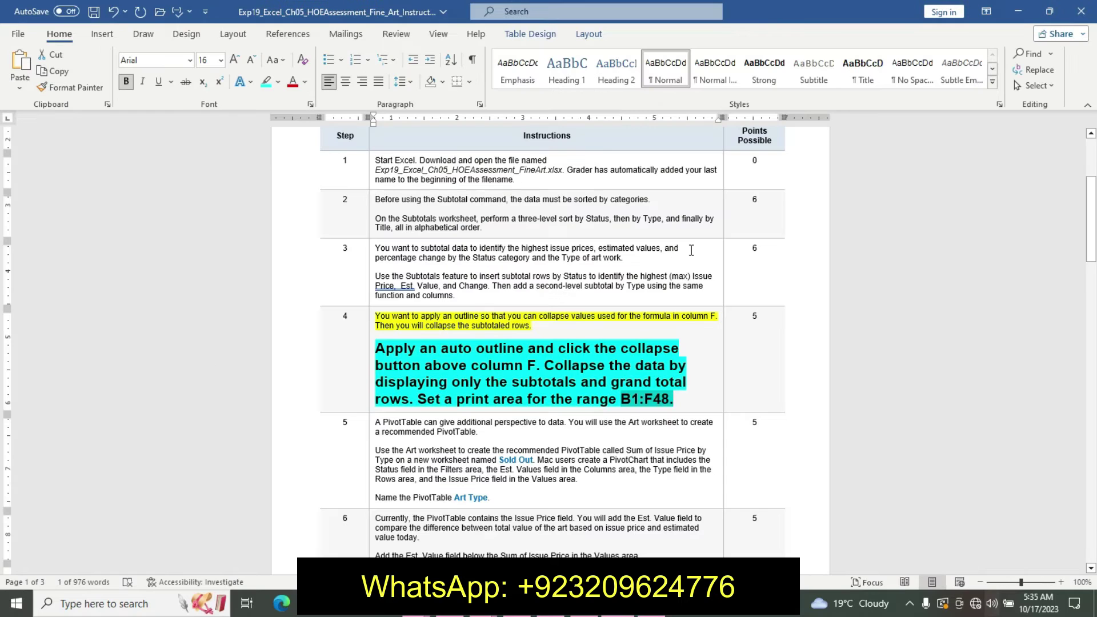
pyautogui.hotkey('ctrl', 'z')
pyautogui.hotkey('ctrl', 'z')
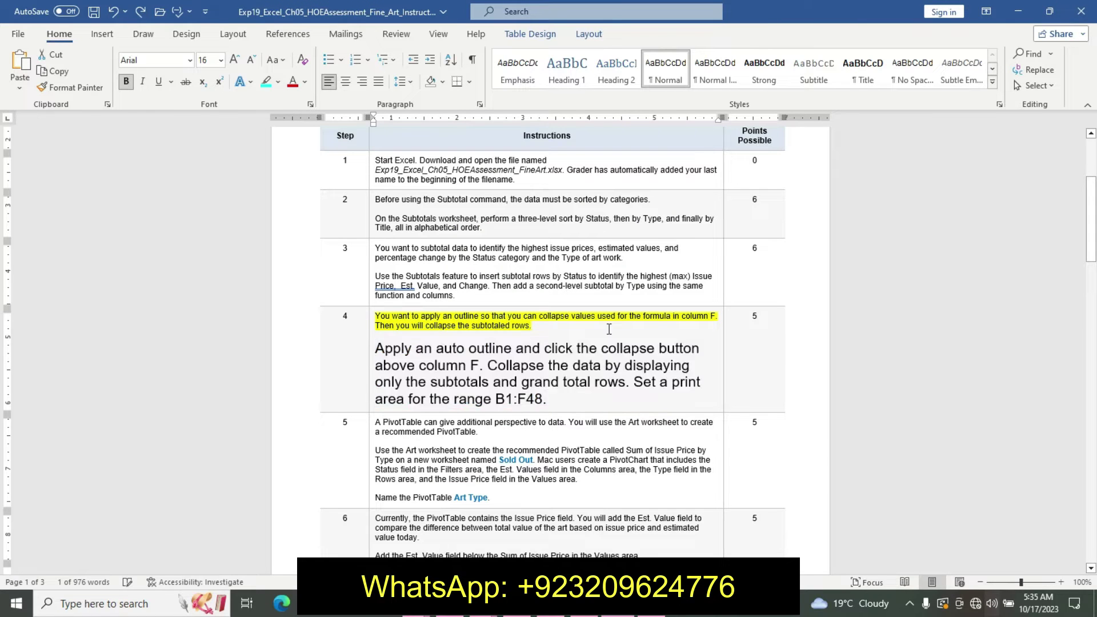
pyautogui.hotkey('ctrl', 'z')
pyautogui.hotkey('ctrl', 'z')
pyautogui.hotkey('ctrl', 'z')
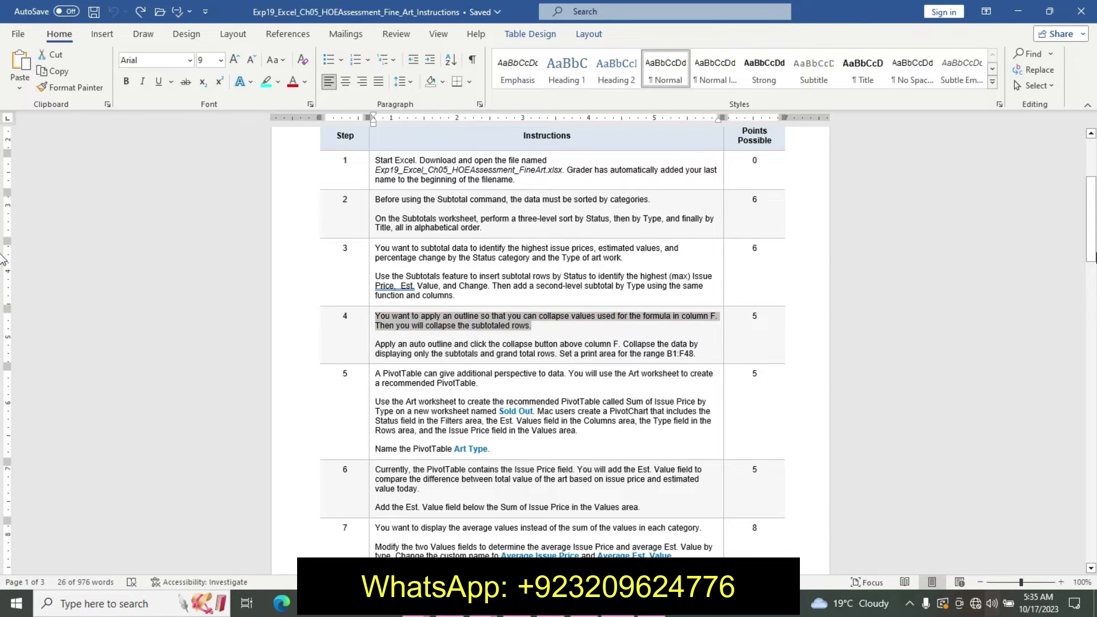
pyautogui.moveTo(1093, 240); pyautogui.dragTo(1094, 243)
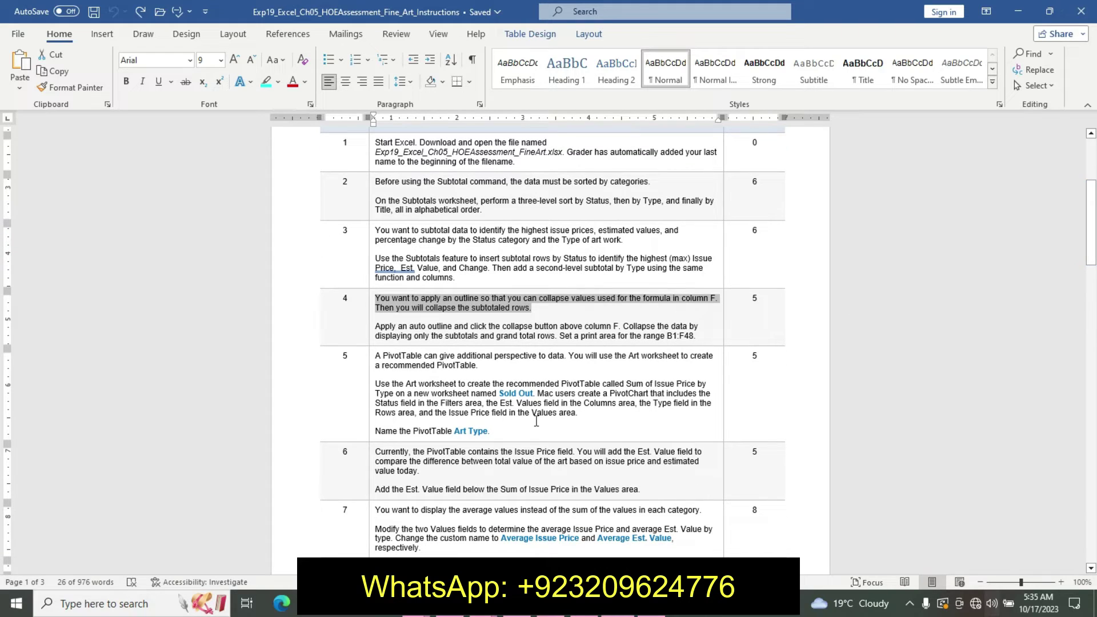
pyautogui.moveTo(376, 355); pyautogui.dragTo(378, 375)
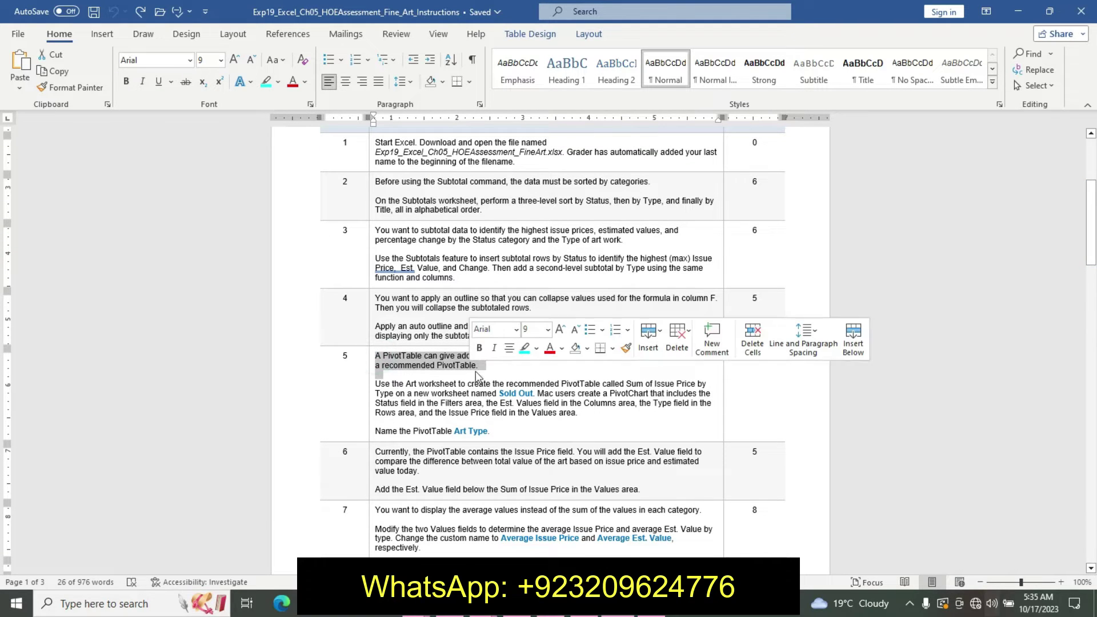
pyautogui.click(537, 351)
pyautogui.click(537, 350)
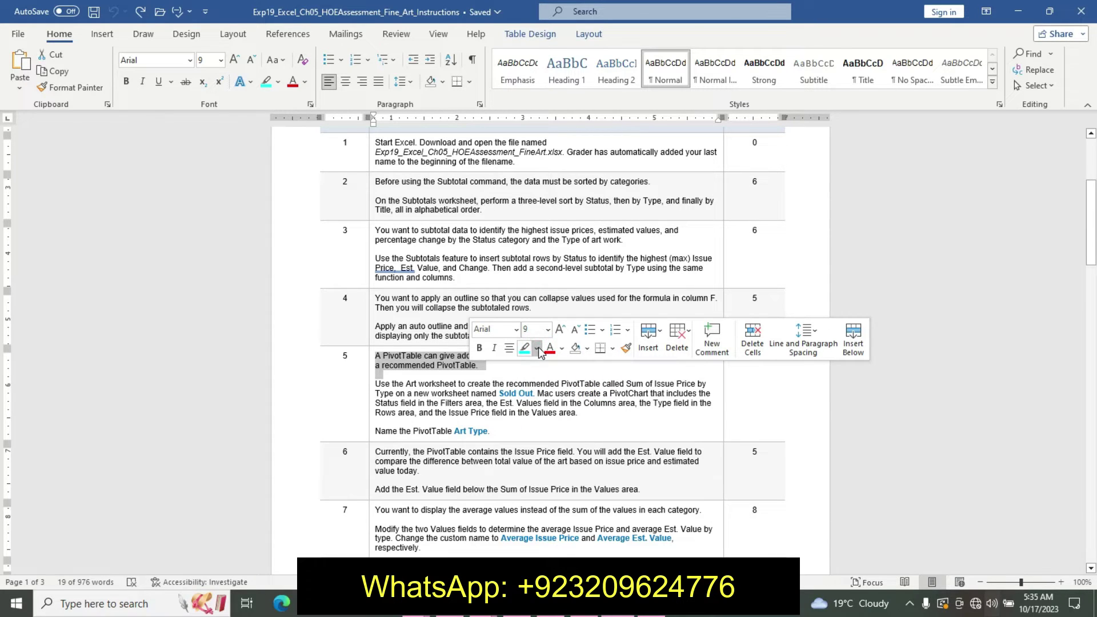
pyautogui.click(537, 351)
pyautogui.click(534, 363)
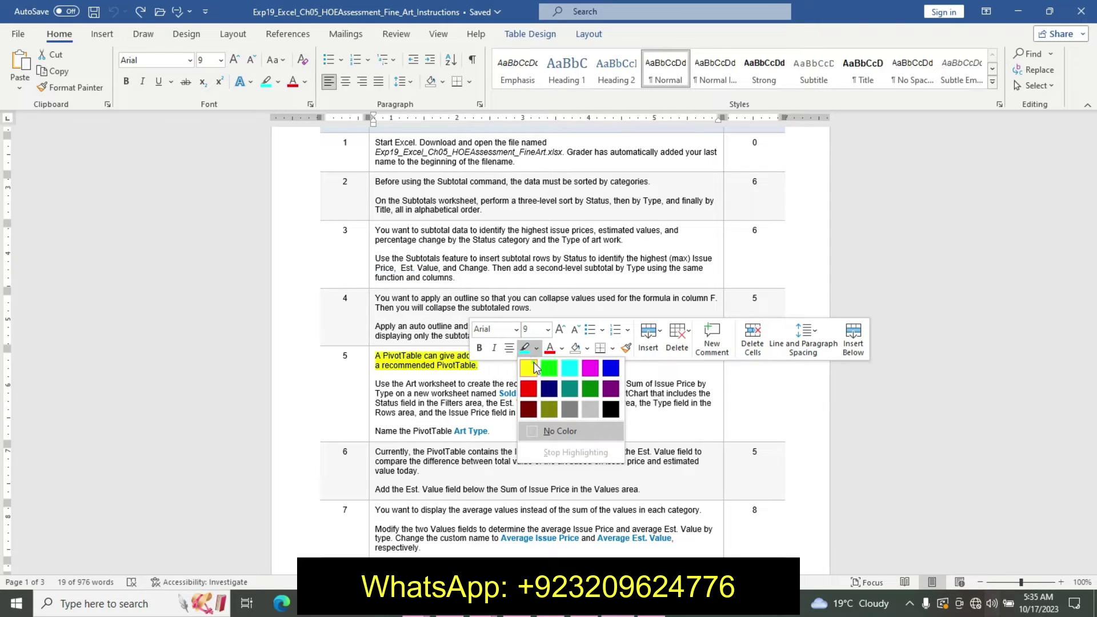
pyautogui.click(379, 386)
# Make the step 5 detailed instructions 12 pt, bold and turquoise-highlighted.
pyautogui.moveTo(379, 386); pyautogui.dragTo(517, 435)
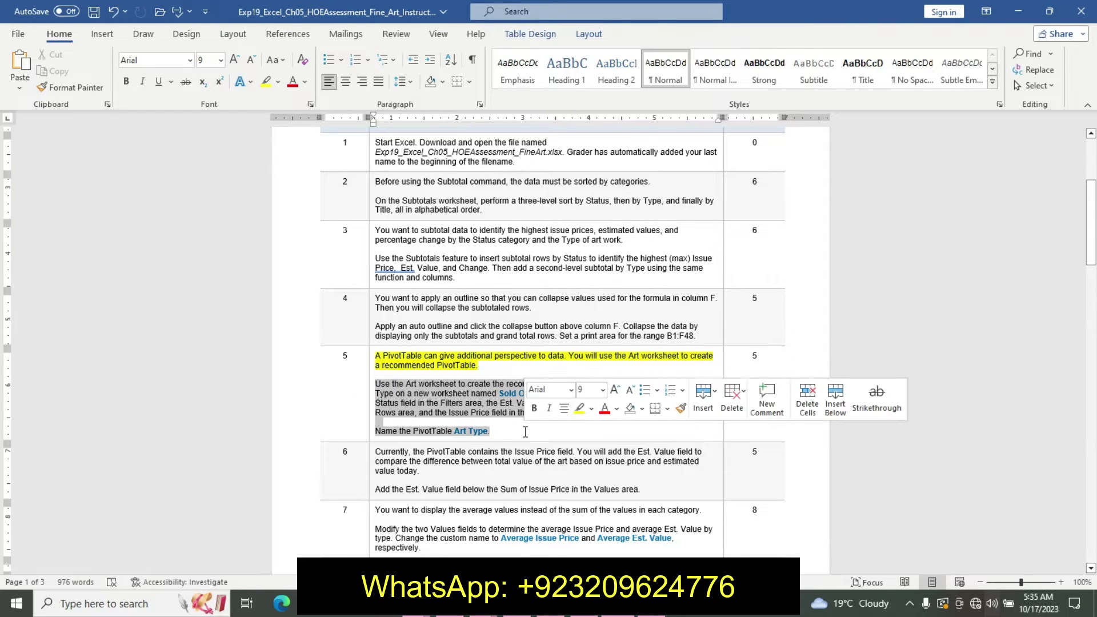
pyautogui.click(602, 390)
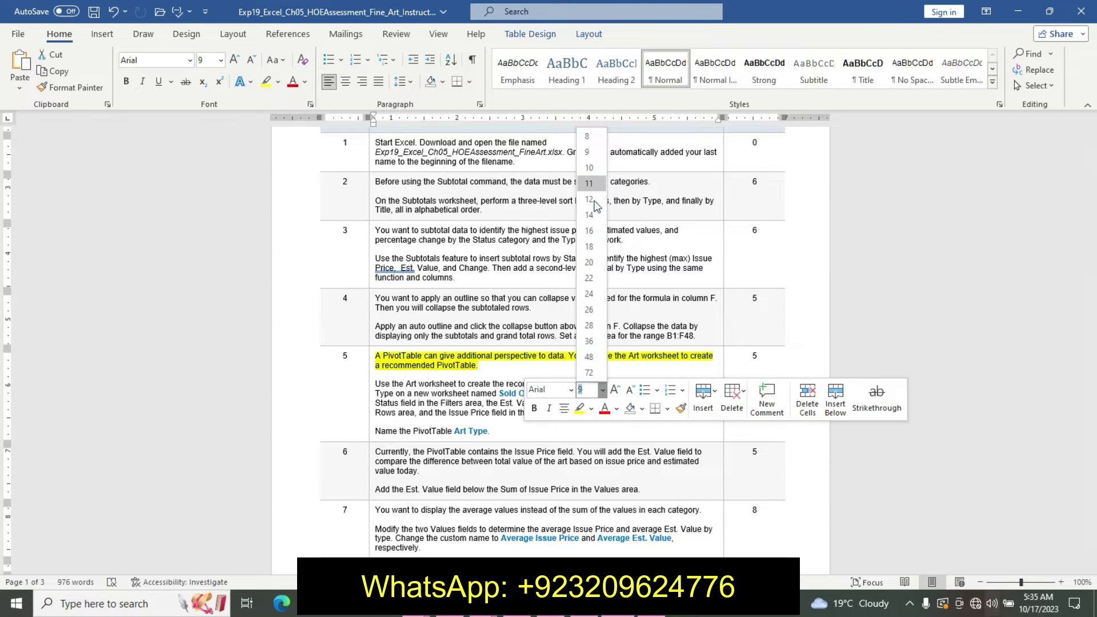
pyautogui.click(589, 199)
pyautogui.click(534, 408)
pyautogui.click(590, 408)
pyautogui.click(623, 427)
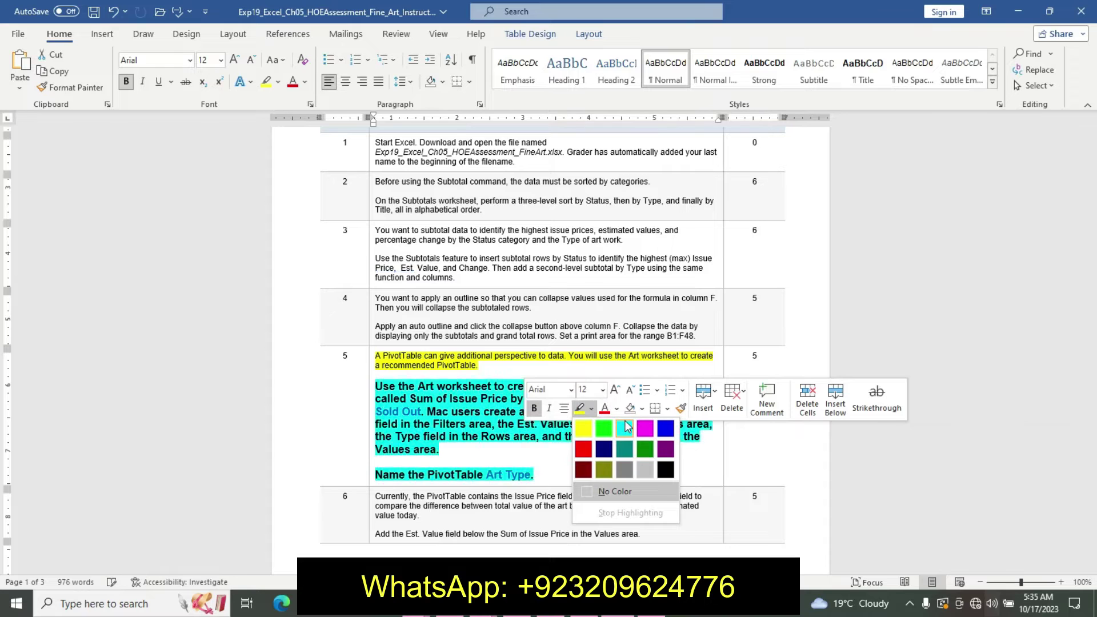
pyautogui.moveTo(416, 387)
pyautogui.mouseDown()
pyautogui.moveTo(528, 414)
pyautogui.moveTo(423, 411)
pyautogui.mouseUp()
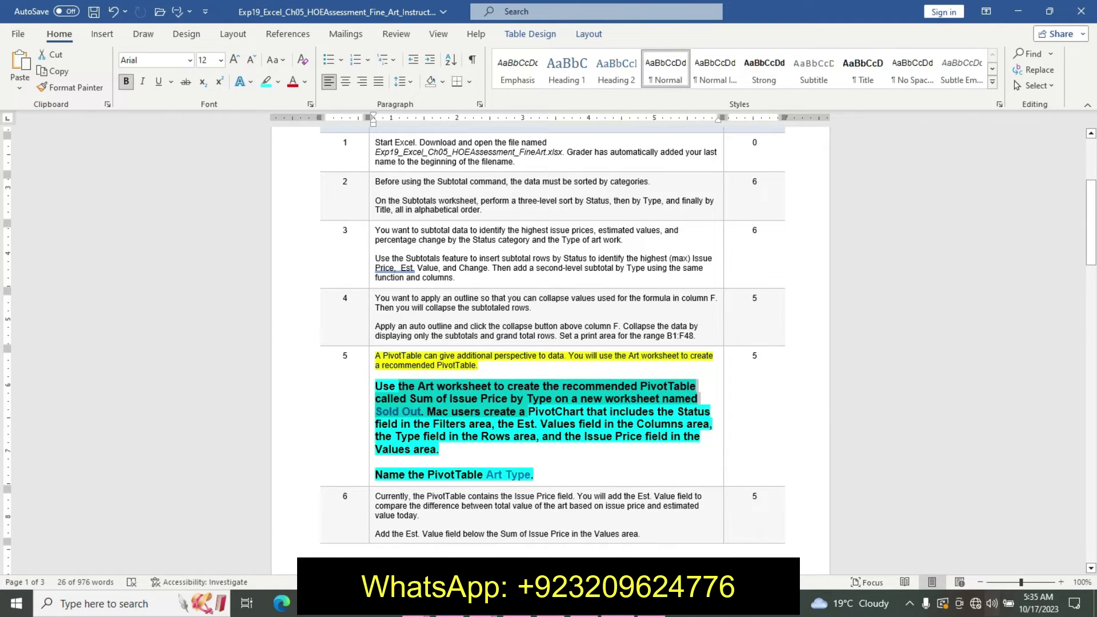
pyautogui.hotkey('alt', 'Tab')
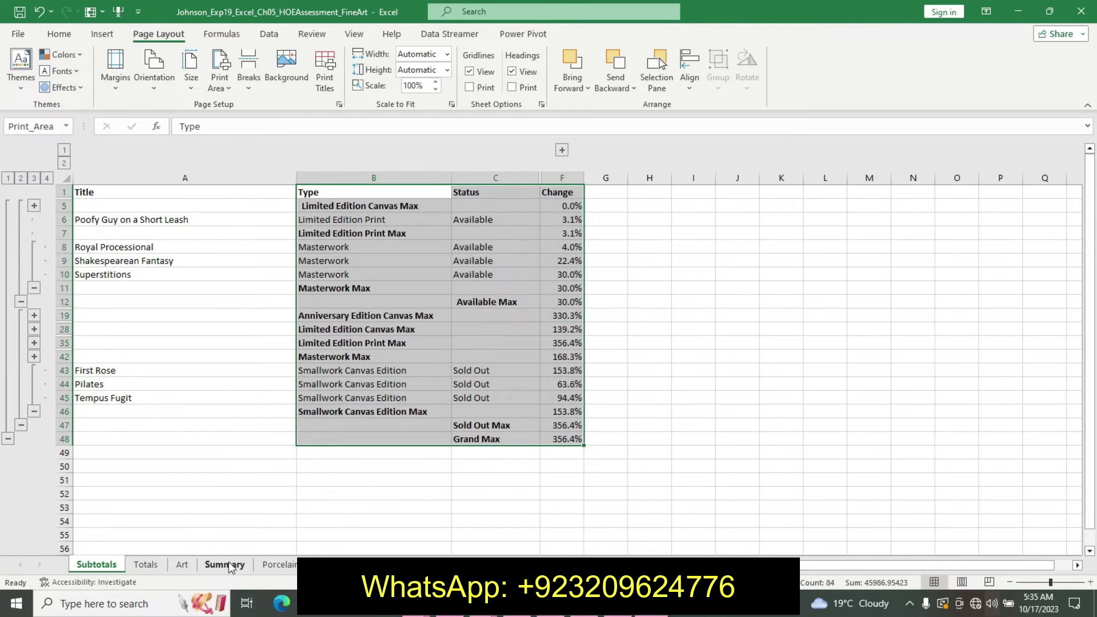
# From the Art sheet data, insert the recommended Sum of Issue Price by Type PivotTable on a new sheet.
pyautogui.click(182, 565)
pyautogui.click(226, 313)
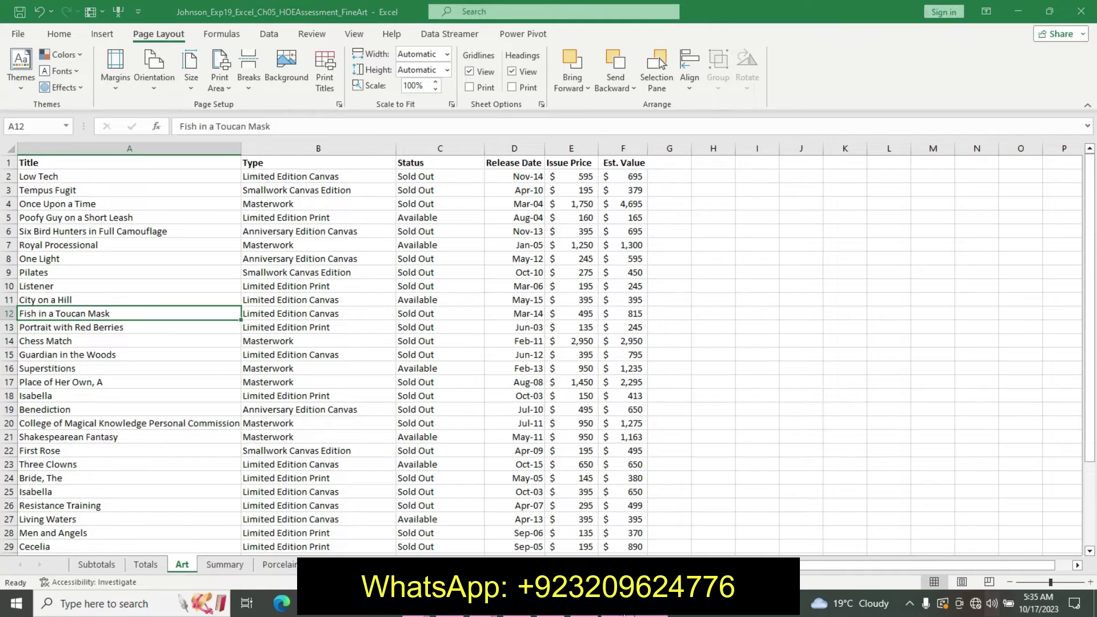
pyautogui.hotkey('alt', 'Tab')
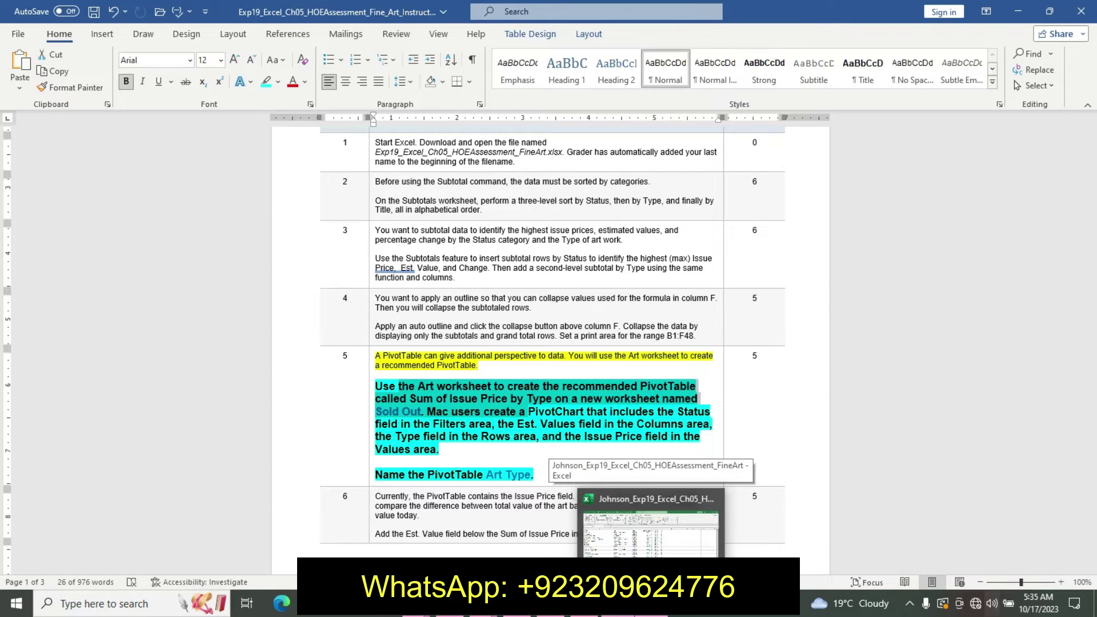
pyautogui.click(651, 526)
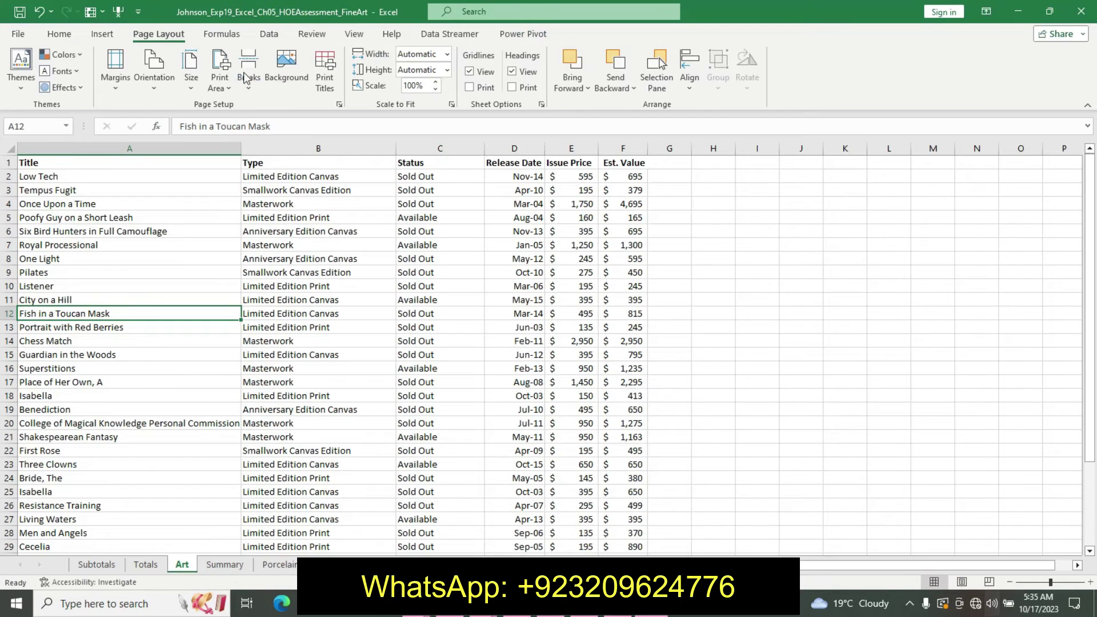
pyautogui.click(104, 35)
pyautogui.click(73, 68)
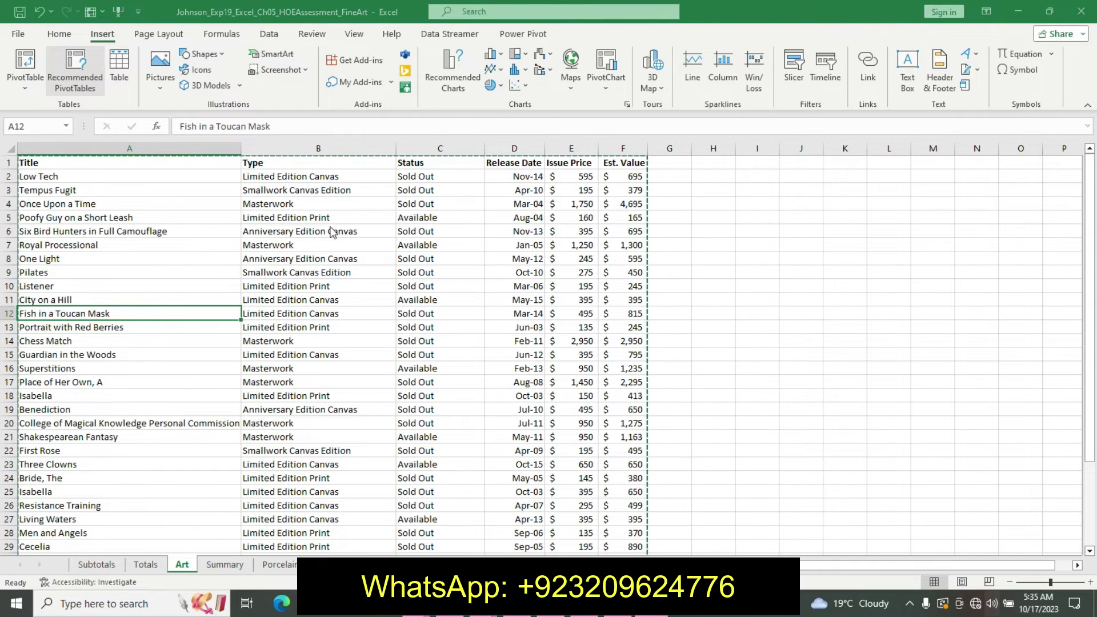
pyautogui.click(698, 321)
pyautogui.click(693, 255)
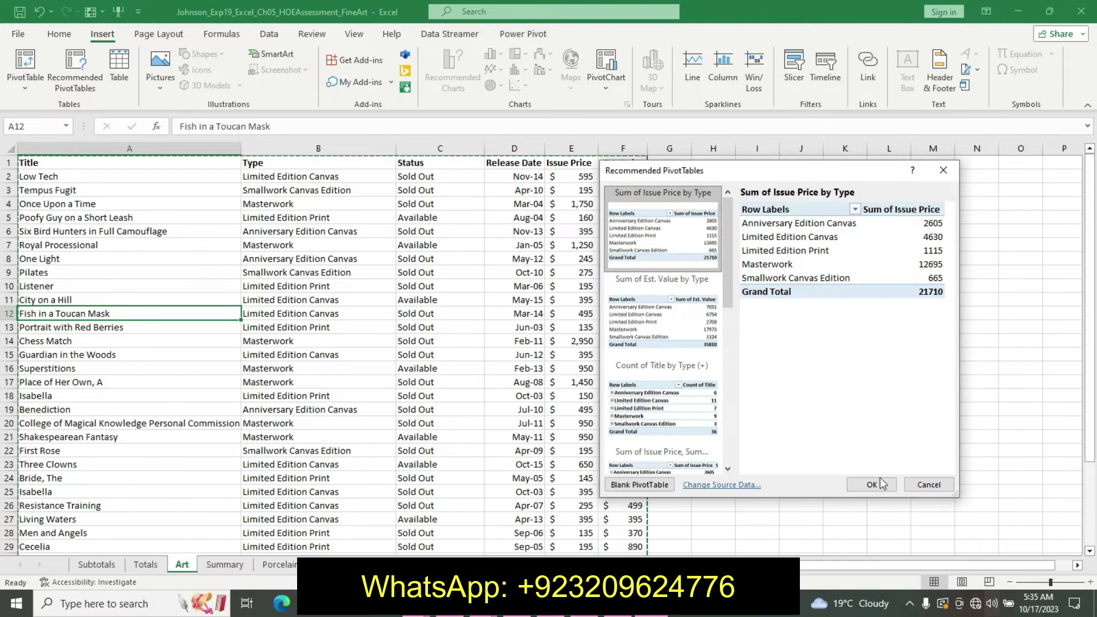
pyautogui.click(862, 486)
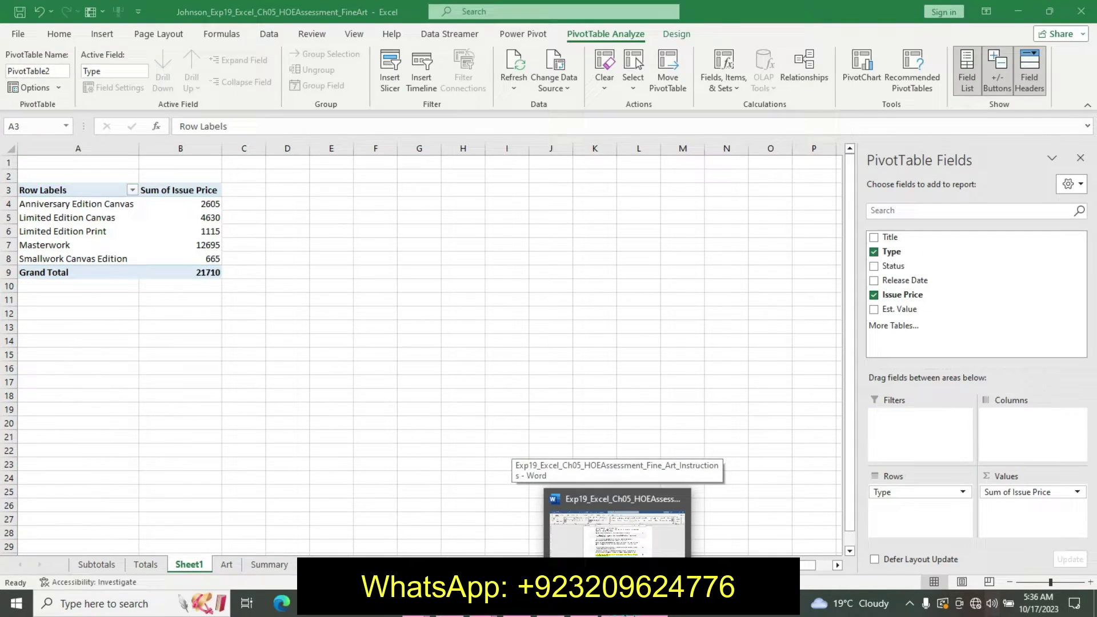
pyautogui.click(623, 514)
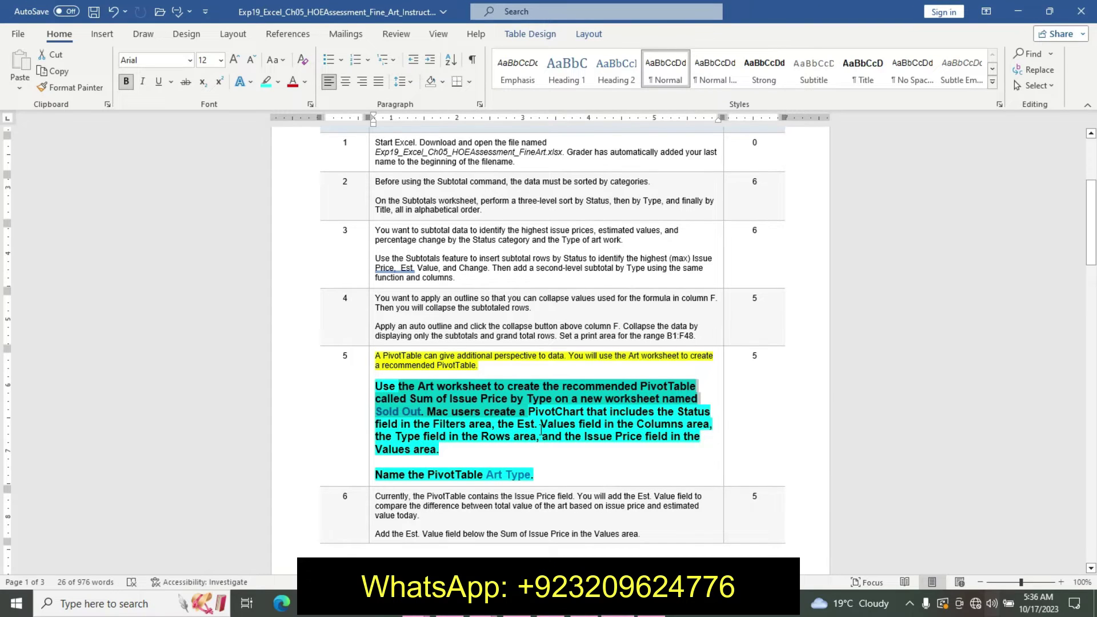
pyautogui.click(500, 434)
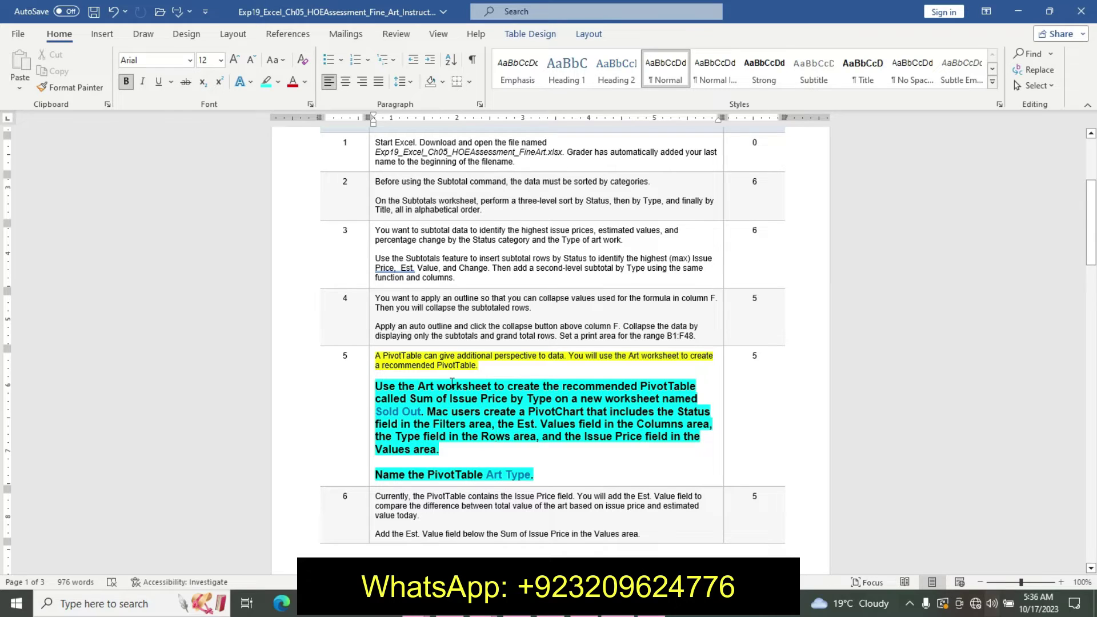
# Rename the new PivotTable sheet tab to 'Sold Out'.
pyautogui.moveTo(383, 406); pyautogui.dragTo(421, 407)
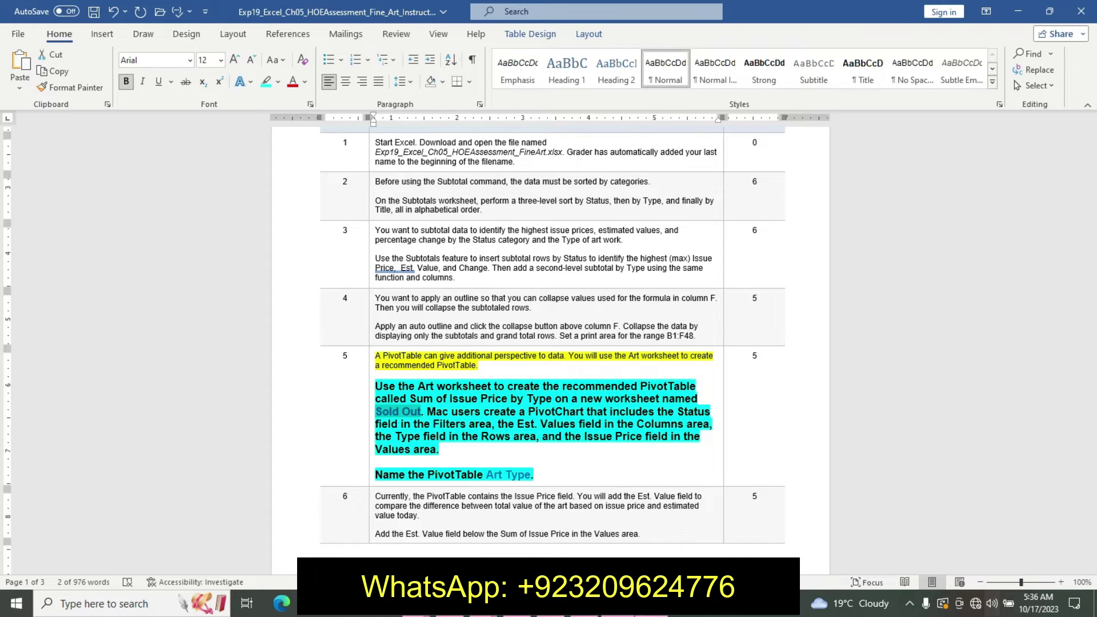
pyautogui.hotkey('alt', 'Tab')
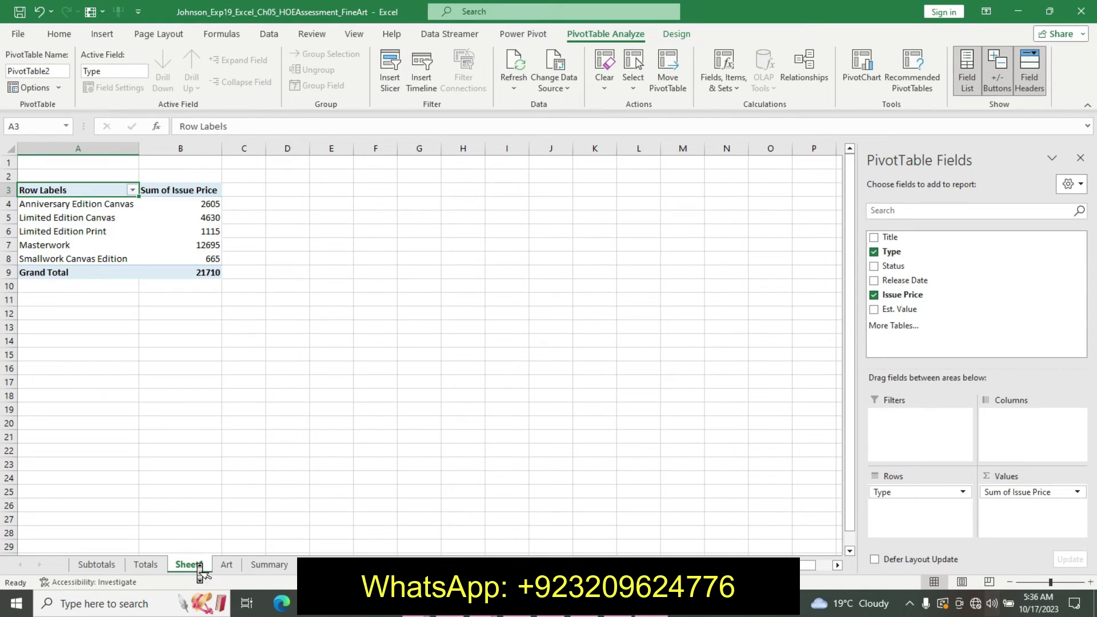
pyautogui.rightClick(198, 568)
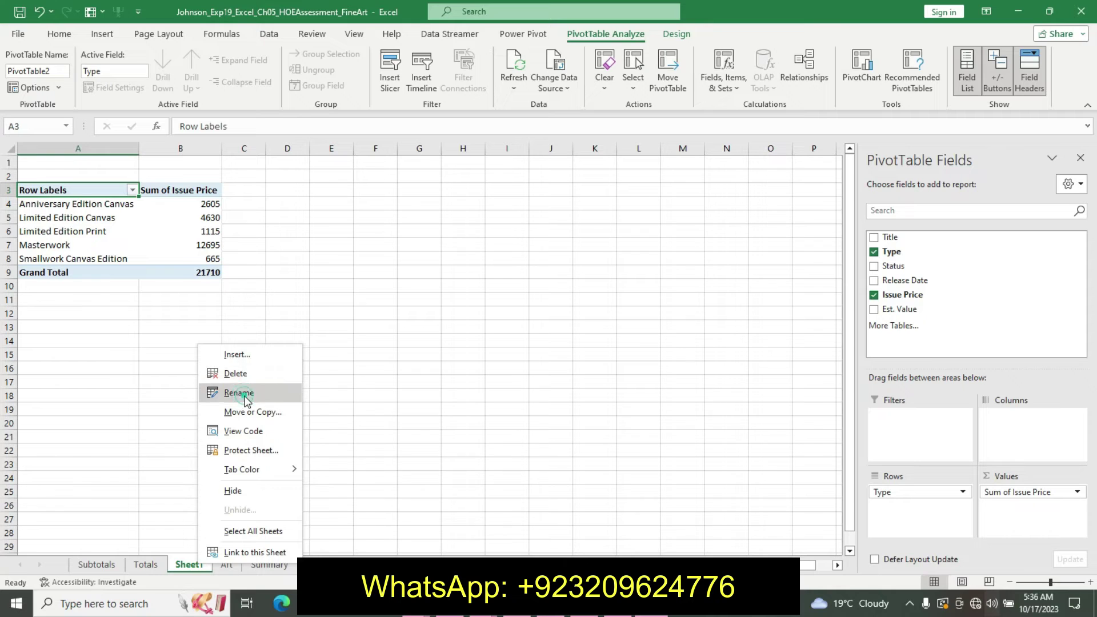
pyautogui.click(244, 390)
pyautogui.press('BackSpace')
pyautogui.write('Sold Out')
pyautogui.press('Return')
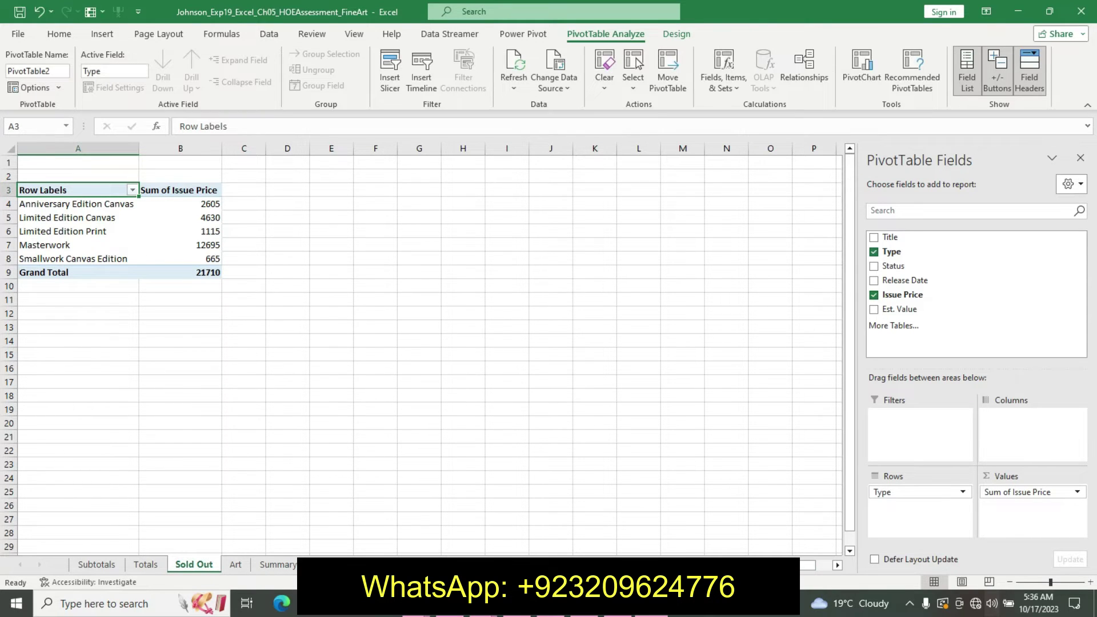
# Name the PivotTable 'Art Type', pasting the name copied from the Word instructions.
pyautogui.hotkey('alt', 'Tab')
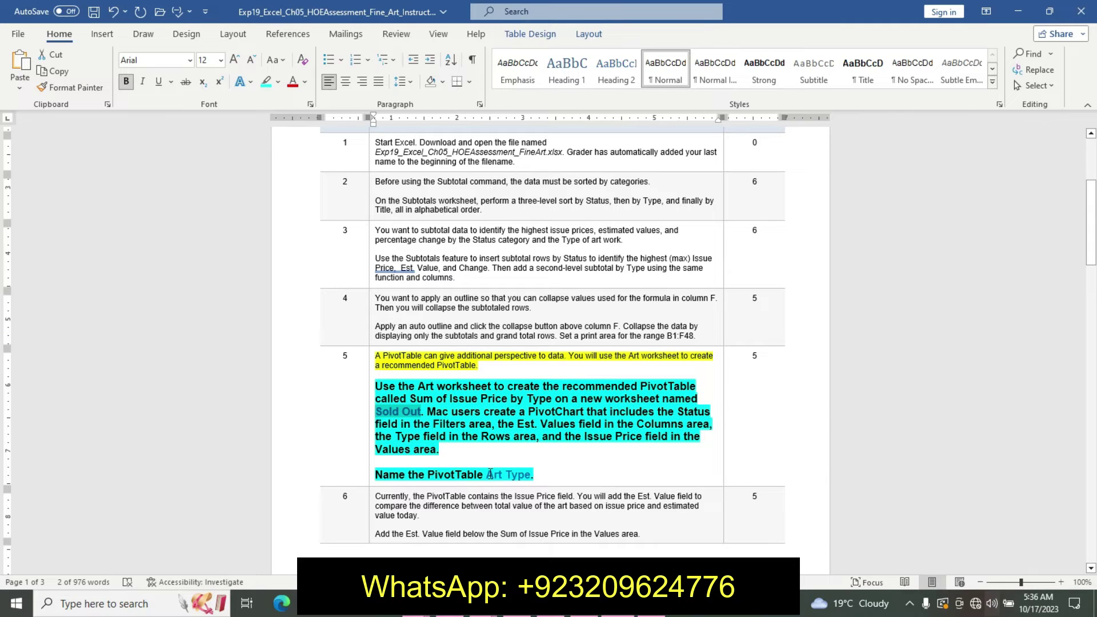
pyautogui.moveTo(488, 474); pyautogui.dragTo(523, 477)
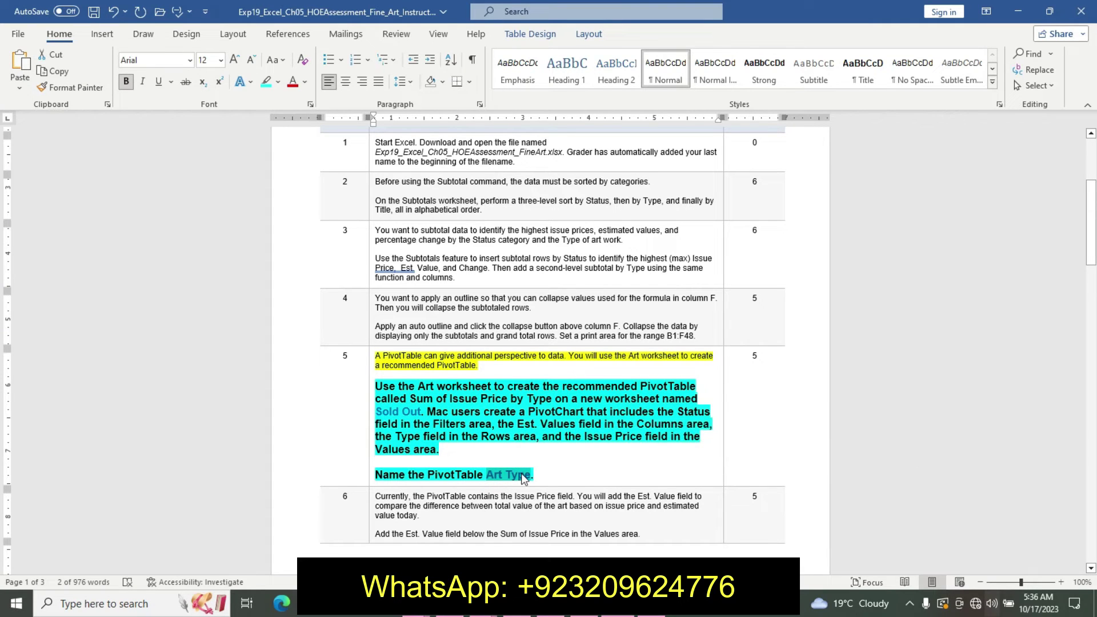
pyautogui.hotkey('alt', 'Tab')
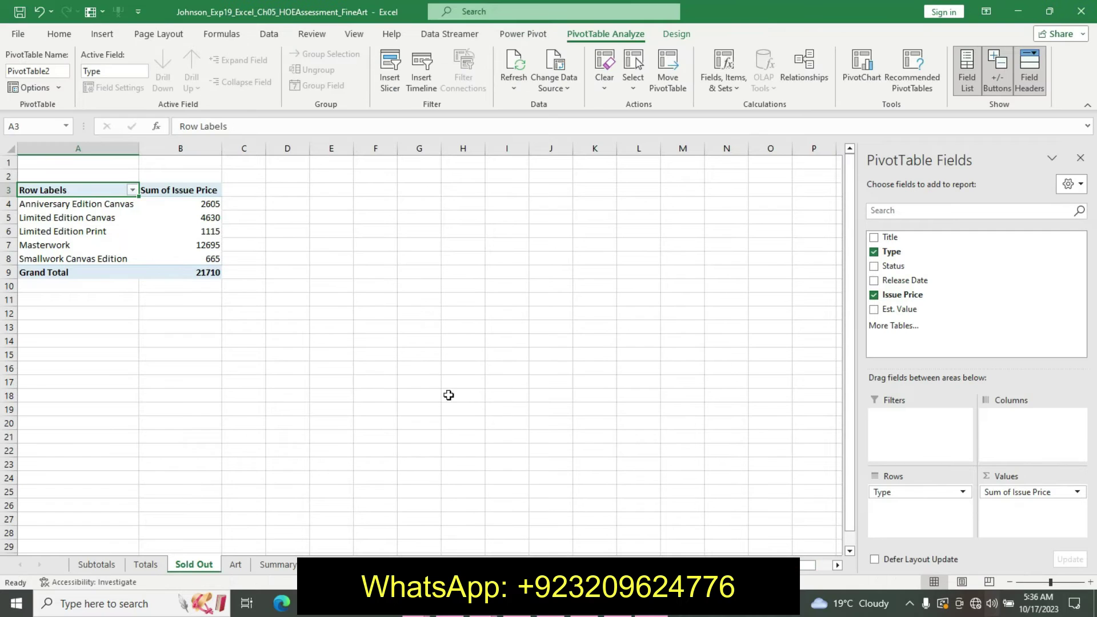
pyautogui.click(37, 71)
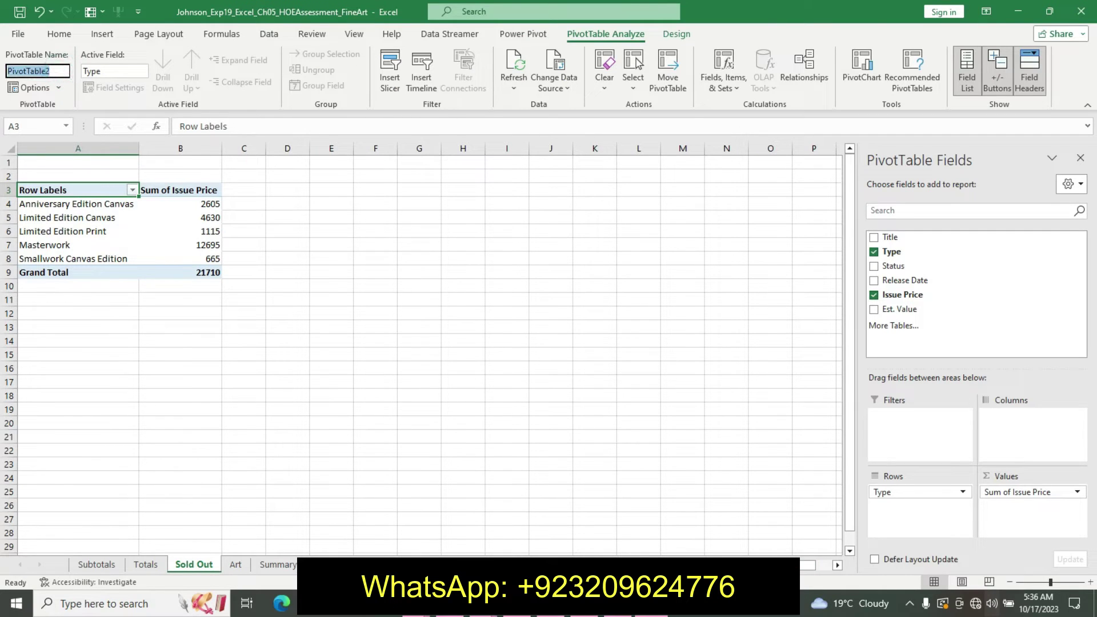
pyautogui.press('BackSpace')
pyautogui.hotkey('ctrl', 'v')
pyautogui.press('Return')
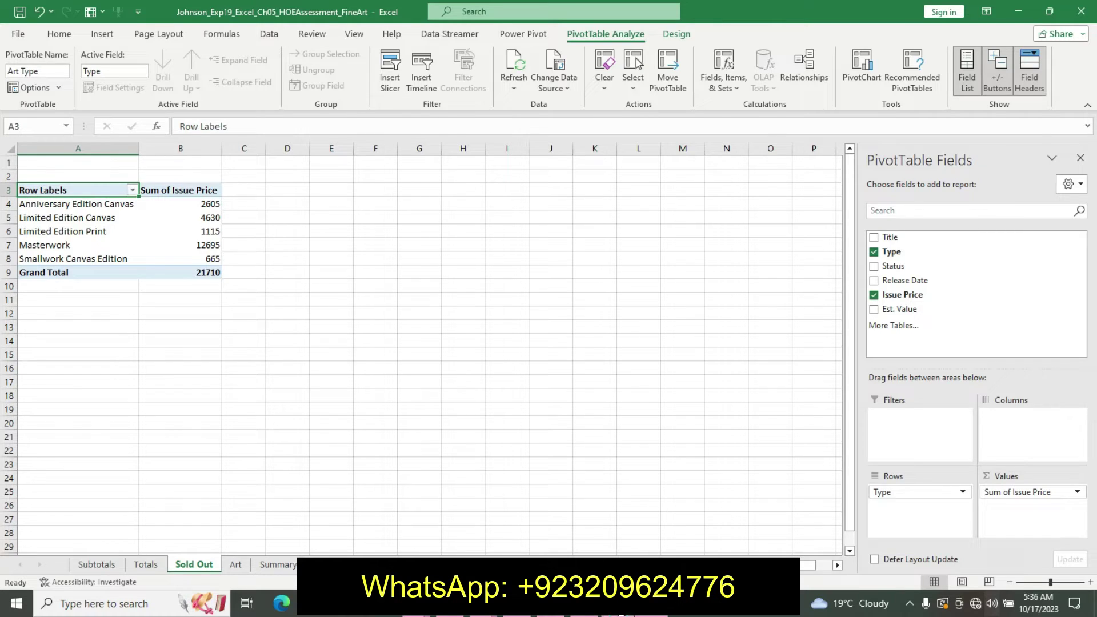
pyautogui.hotkey('alt', 'Tab')
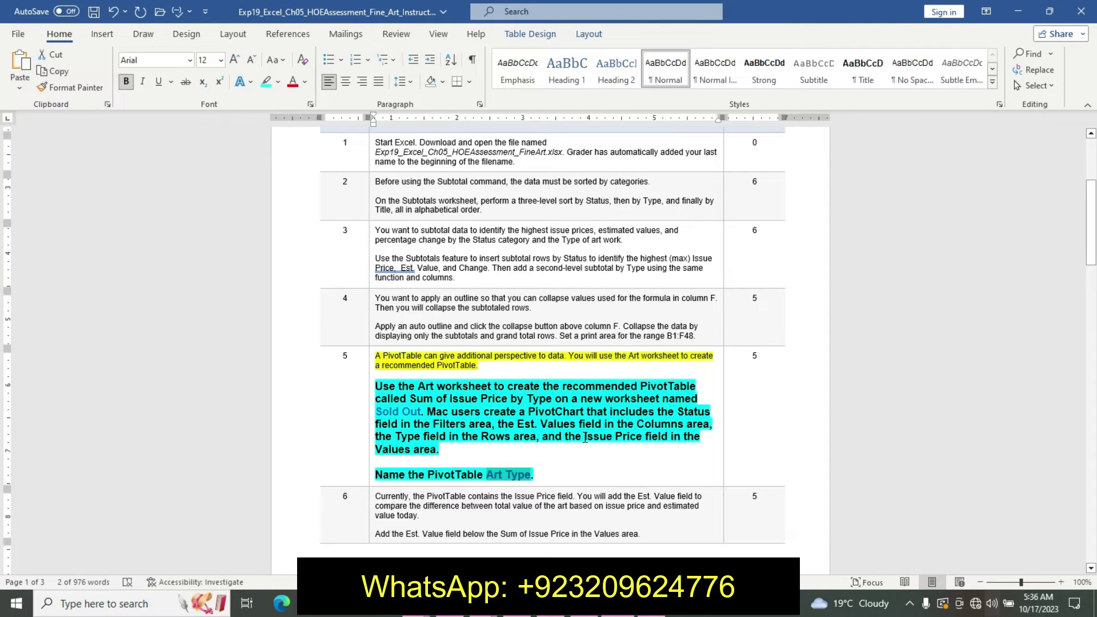
# Undo the step 5 formatting and highlight the step 6 intro paragraph yellow.
pyautogui.hotkey('ctrl', 'z')
pyautogui.hotkey('ctrl', 'z')
pyautogui.hotkey('ctrl', 'z')
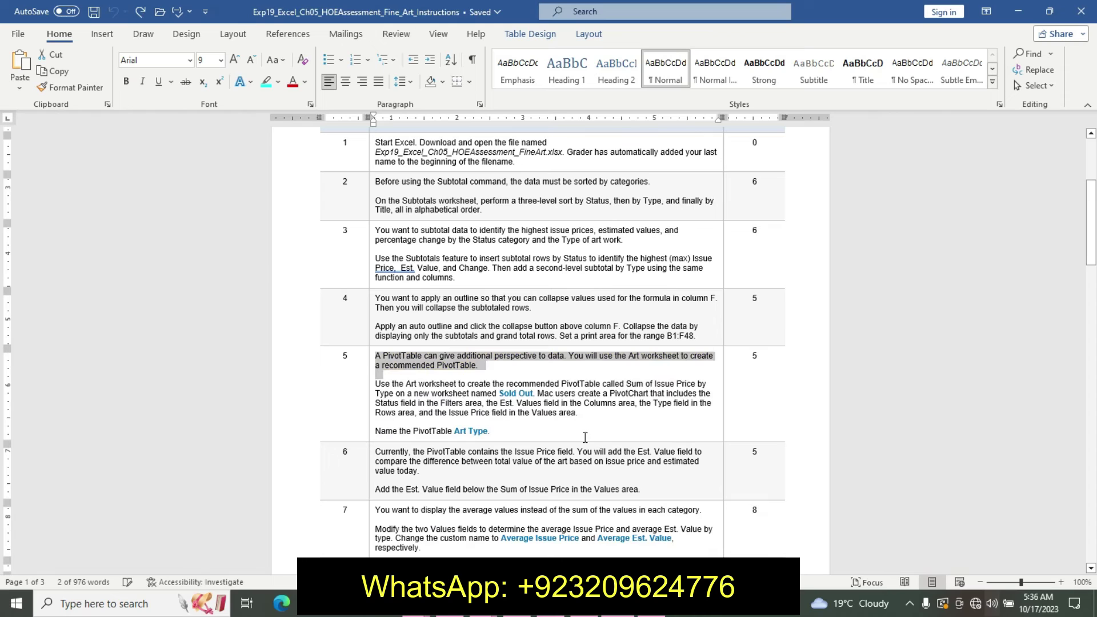
pyautogui.moveTo(1091, 249); pyautogui.dragTo(1094, 270)
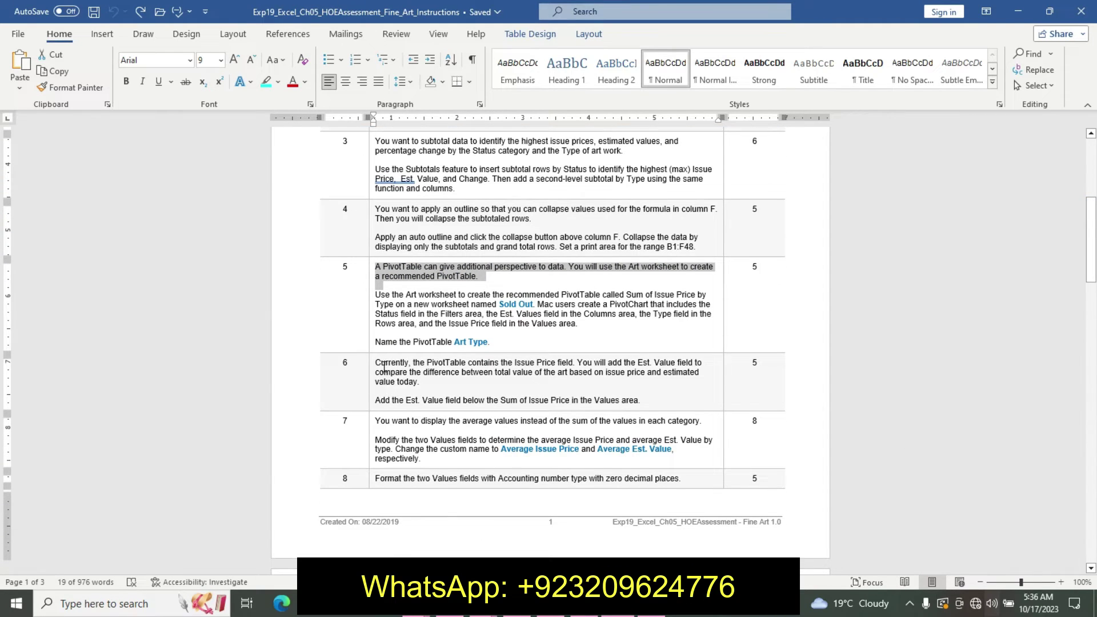
pyautogui.moveTo(376, 362); pyautogui.dragTo(420, 382)
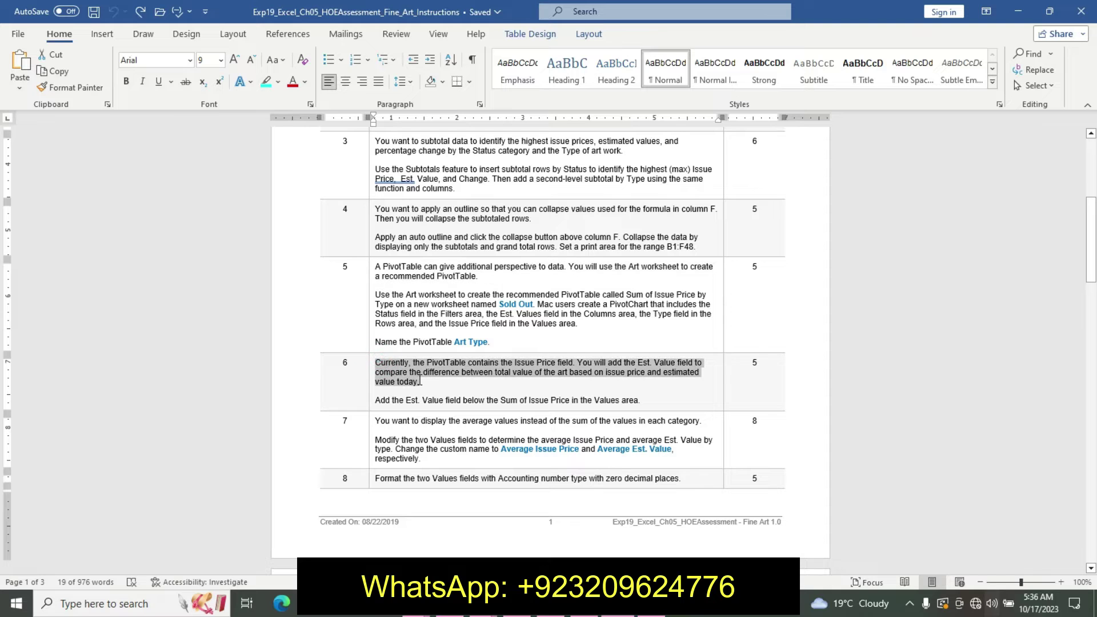
pyautogui.click(490, 360)
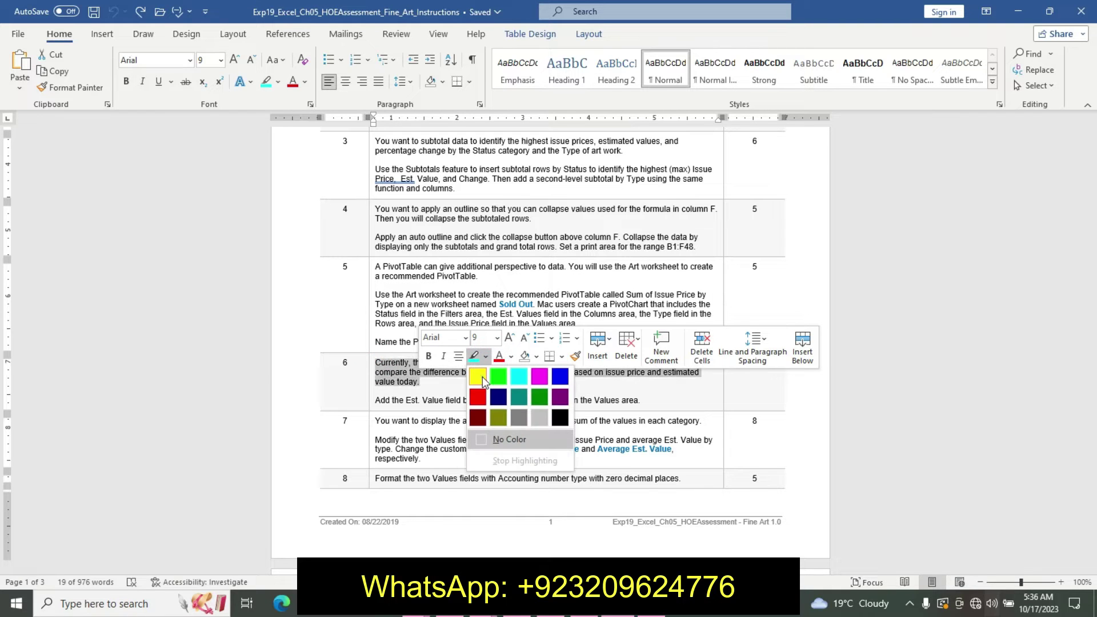
pyautogui.click(478, 375)
# Make the step 6 'Add the Est. Value' task line 12 pt, bold and turquoise-highlighted.
pyautogui.moveTo(376, 400); pyautogui.dragTo(645, 400)
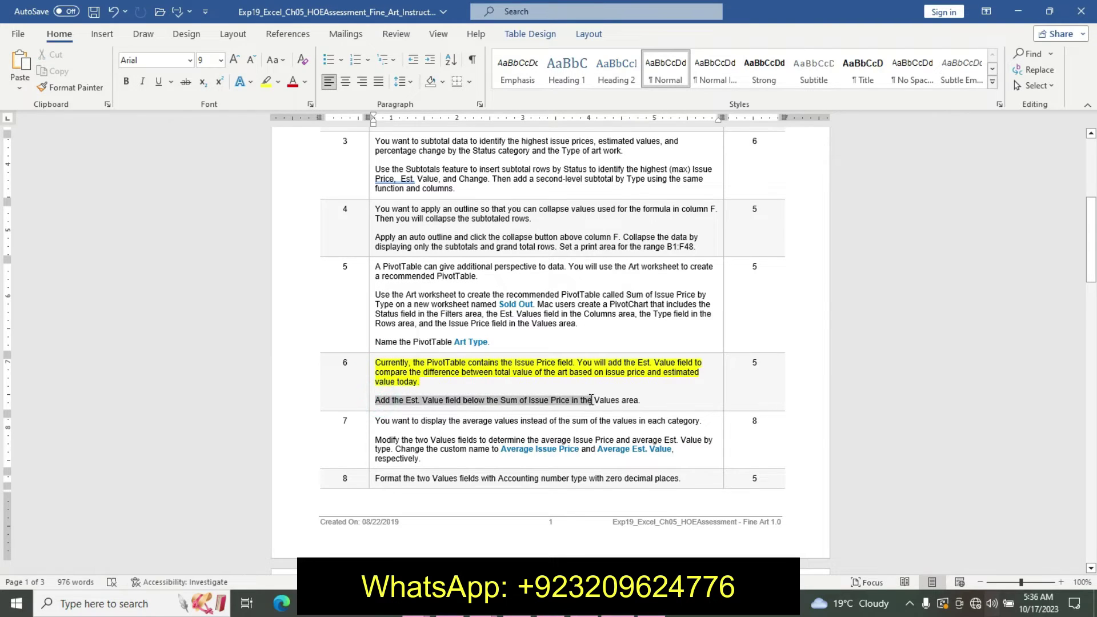
pyautogui.click(722, 357)
pyautogui.click(708, 166)
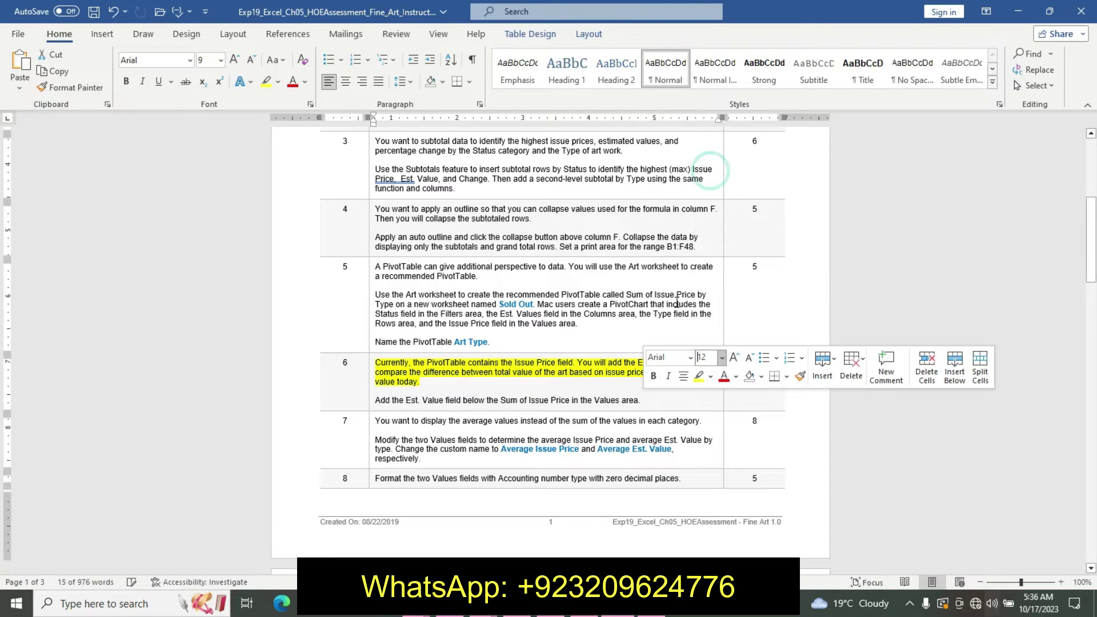
pyautogui.click(654, 377)
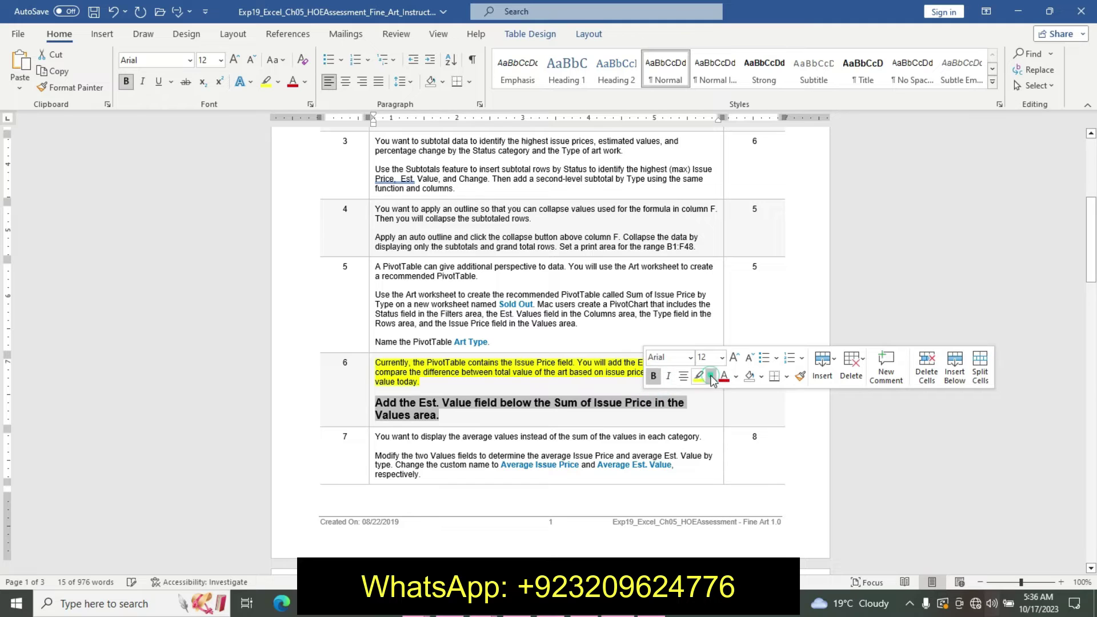
pyautogui.click(710, 376)
pyautogui.click(741, 397)
pyautogui.press('Right')
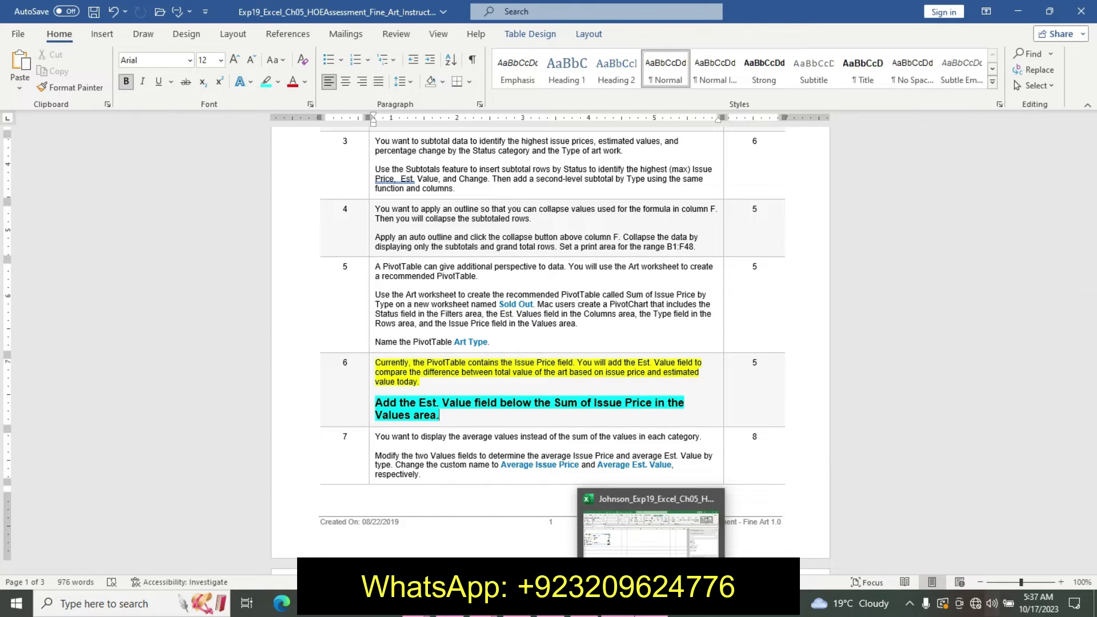
# Drag Est. Value into the Values area below Sum of Issue Price, giving a 35810 total.
pyautogui.click(650, 525)
pyautogui.moveTo(898, 278); pyautogui.dragTo(1004, 483)
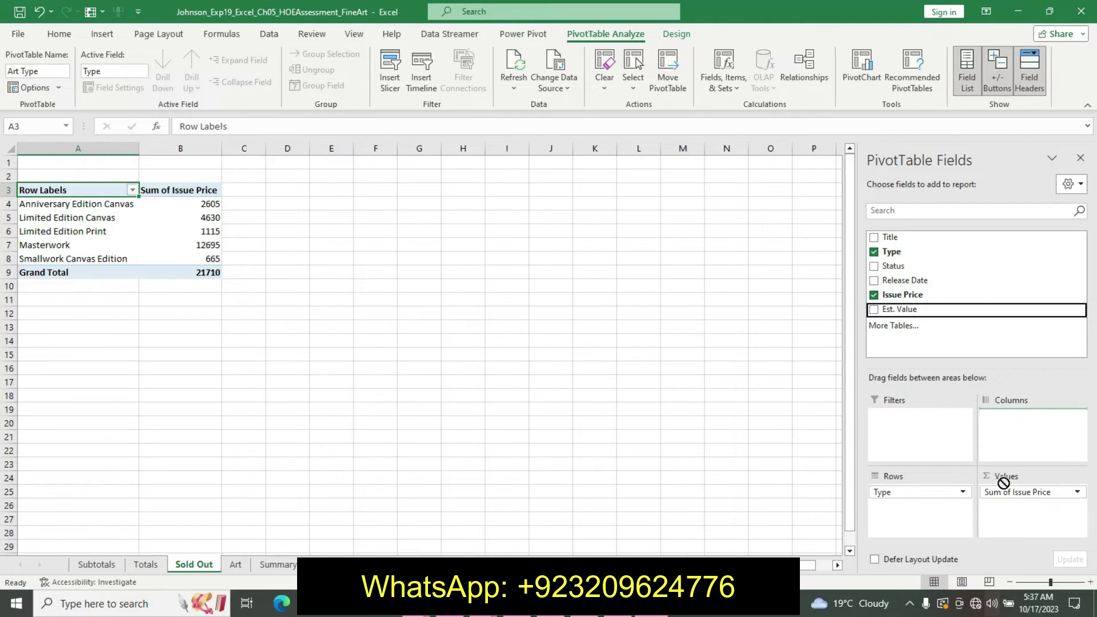
pyautogui.moveTo(1003, 483); pyautogui.dragTo(1004, 511)
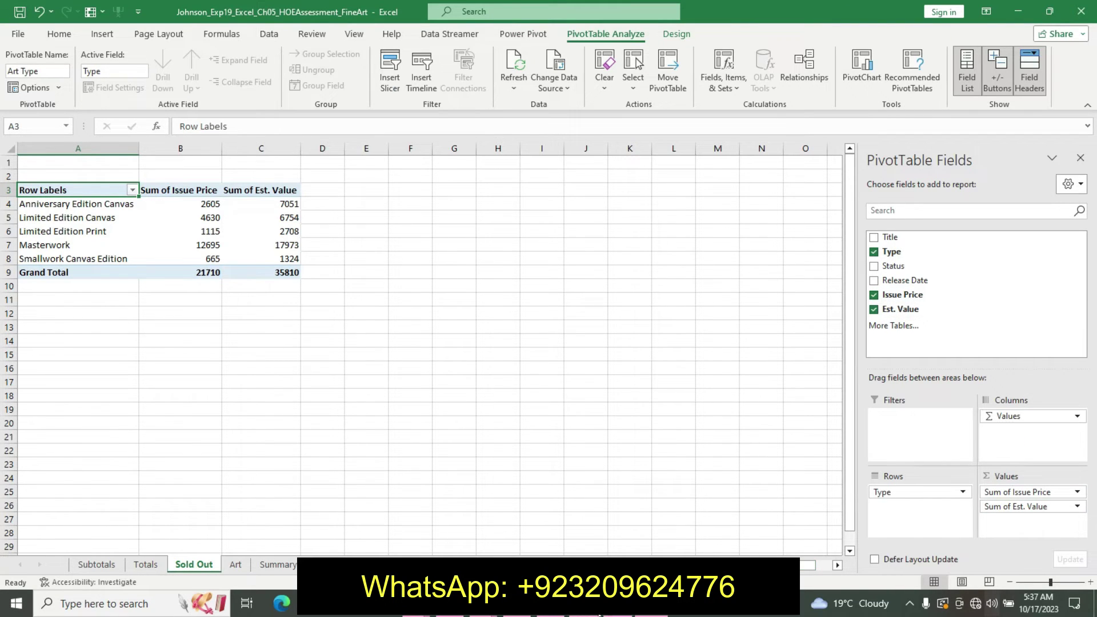
pyautogui.hotkey('alt', 'Tab')
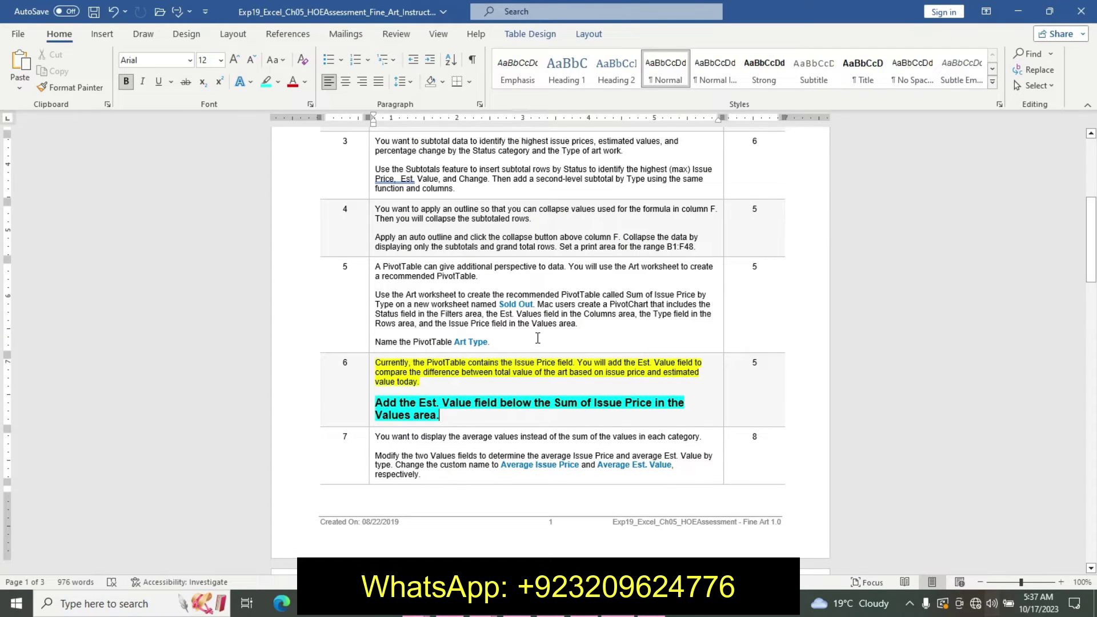
# Undo the step 6 formatting and highlight step 7's first line yellow.
pyautogui.hotkey('ctrl', 'z')
pyautogui.hotkey('ctrl', 'z')
pyautogui.hotkey('ctrl', 'z')
pyautogui.hotkey('ctrl', 'z')
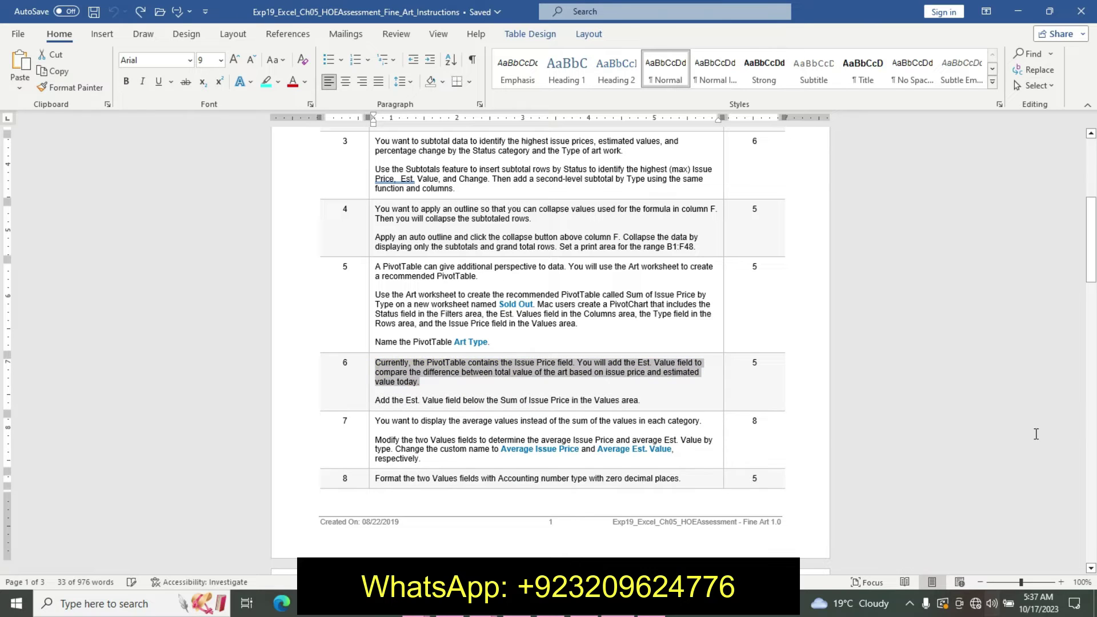
pyautogui.scroll(-1, 3, 255)
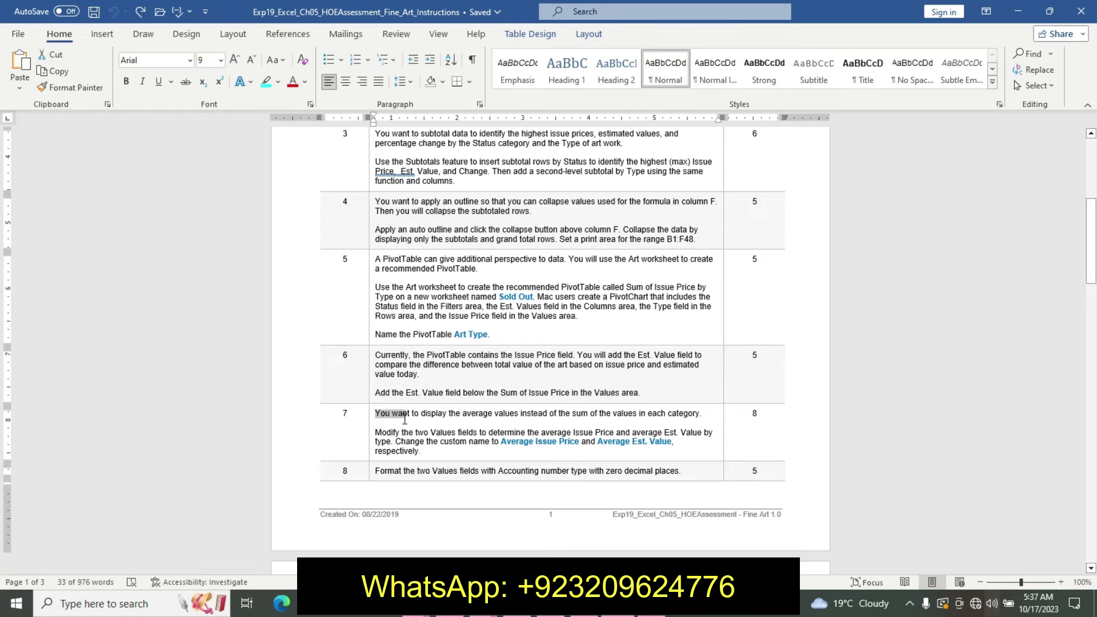
pyautogui.moveTo(377, 412); pyautogui.dragTo(407, 424)
pyautogui.click(474, 398)
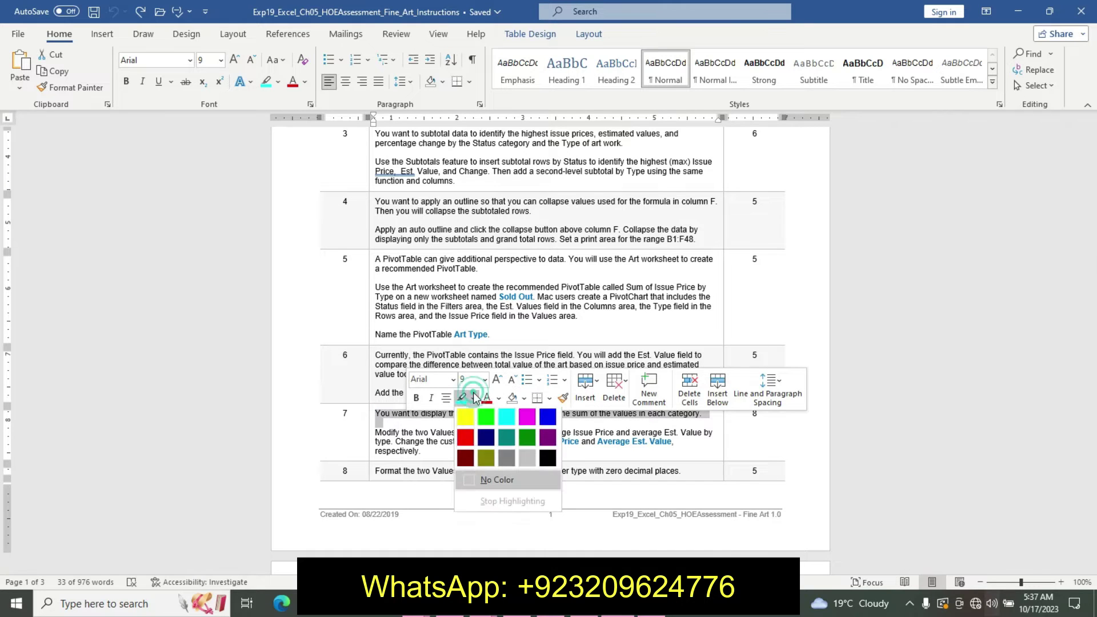
pyautogui.click(464, 414)
# Make step 7's averaging paragraph 12 pt, bold and turquoise, then select the name 'Average Issue Price'.
pyautogui.moveTo(377, 431); pyautogui.dragTo(429, 452)
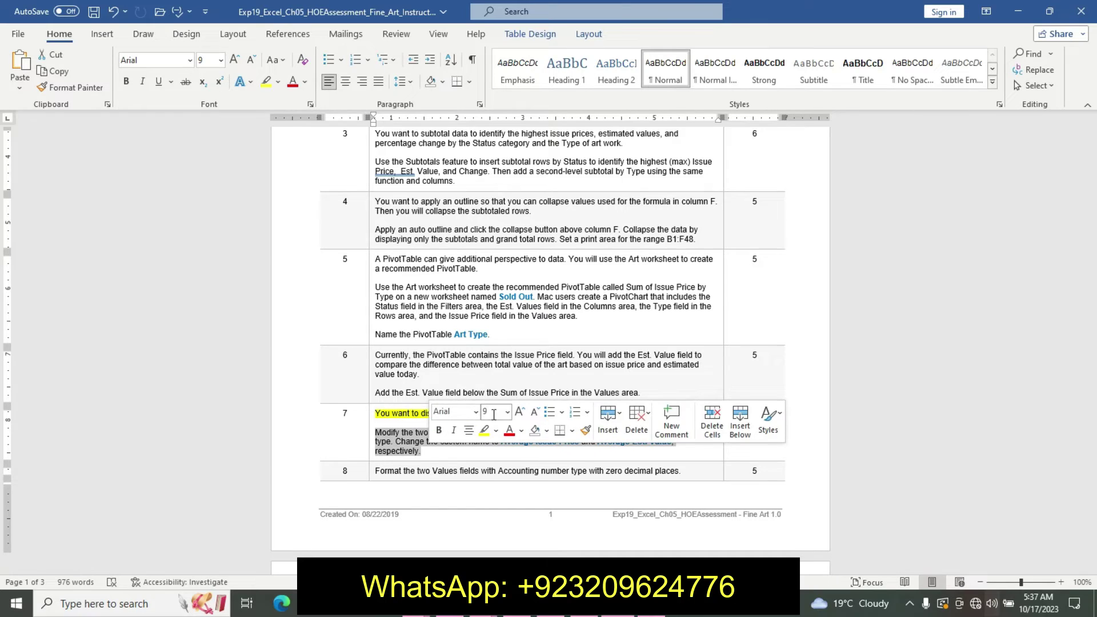
pyautogui.click(506, 411)
pyautogui.click(494, 222)
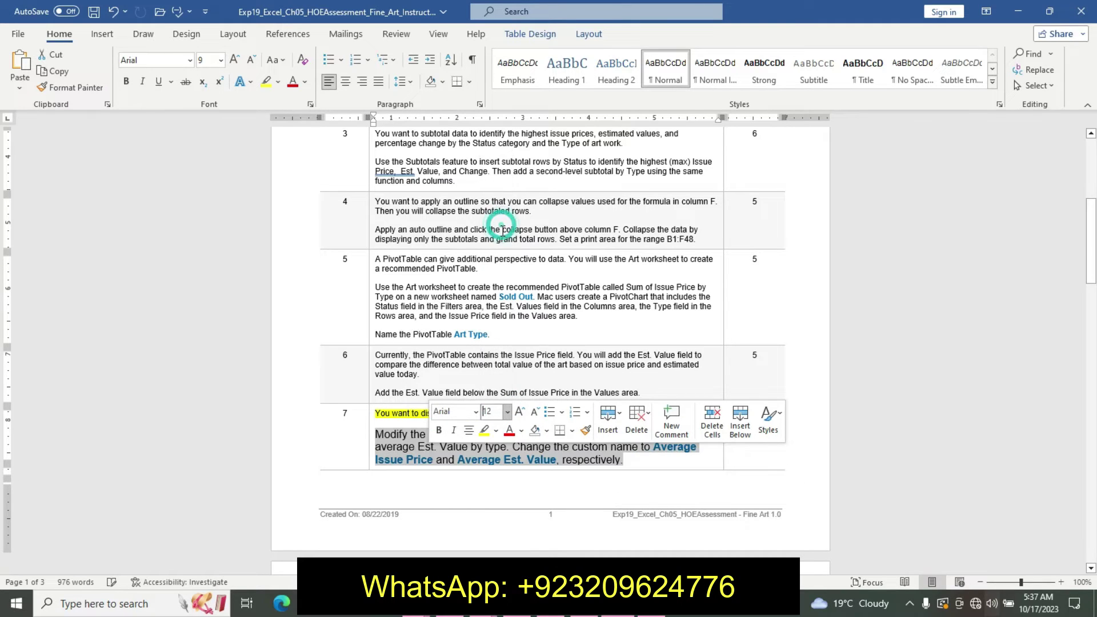
pyautogui.click(438, 430)
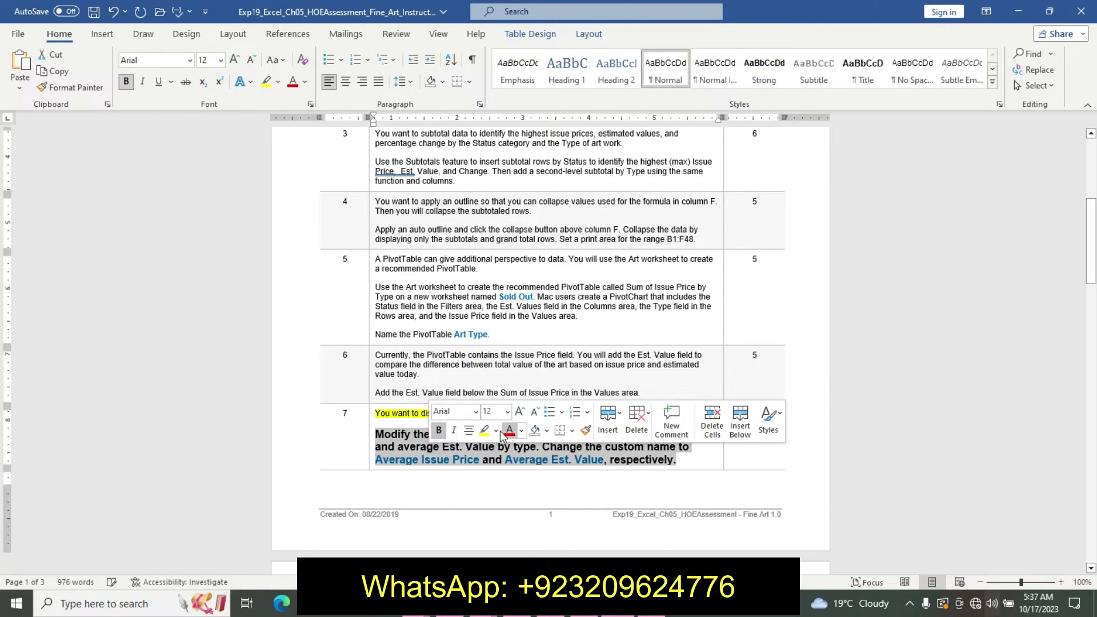
pyautogui.click(495, 431)
pyautogui.click(533, 449)
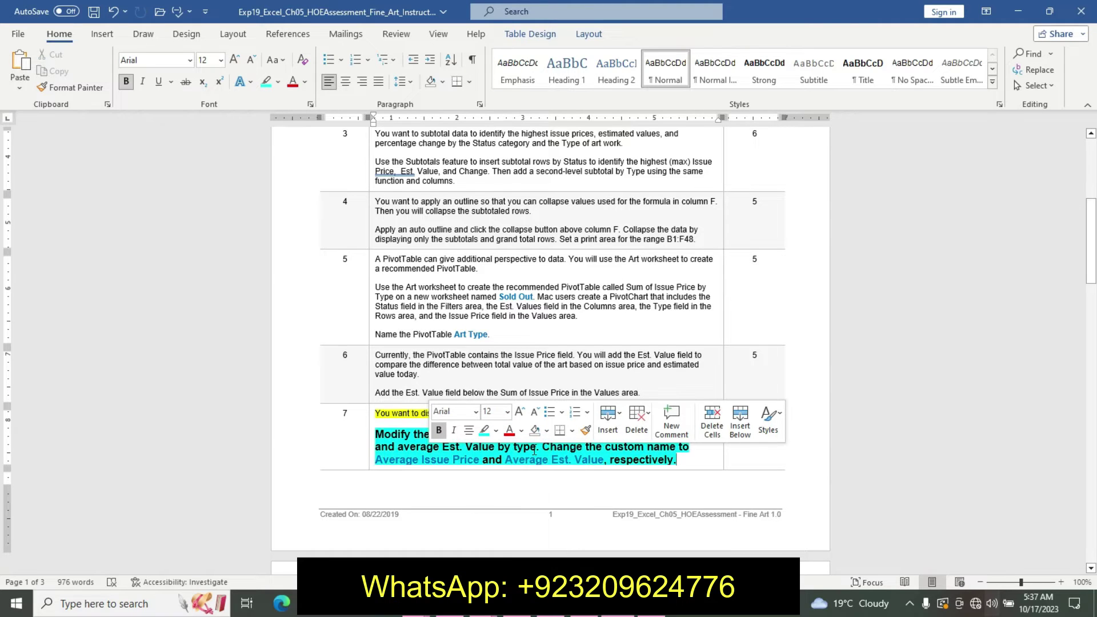
pyautogui.click(502, 484)
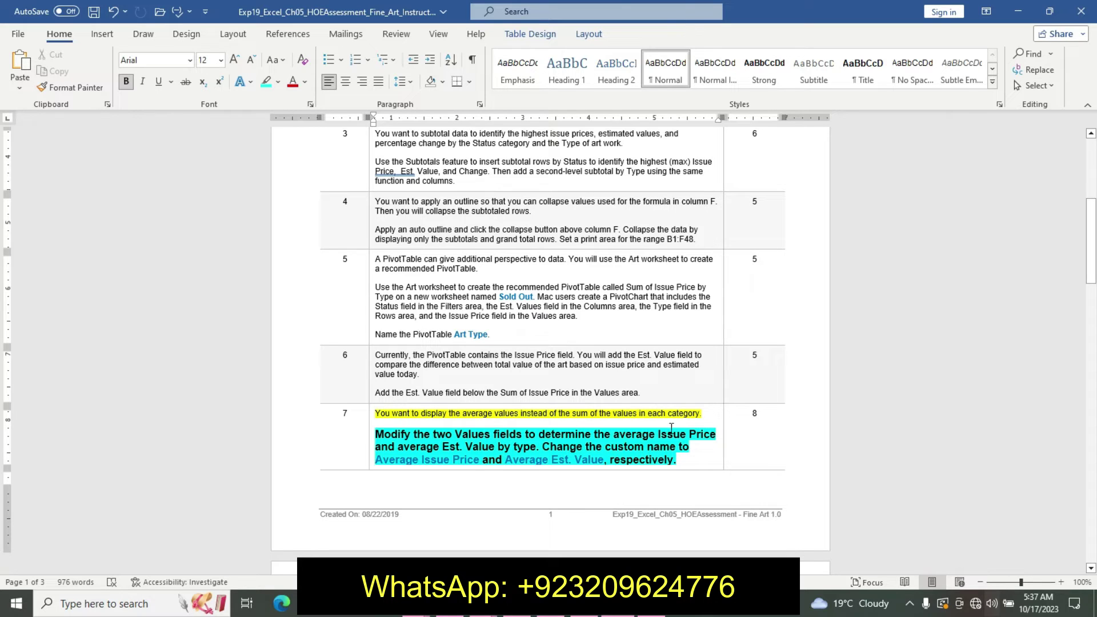
pyautogui.moveTo(379, 455); pyautogui.dragTo(473, 453)
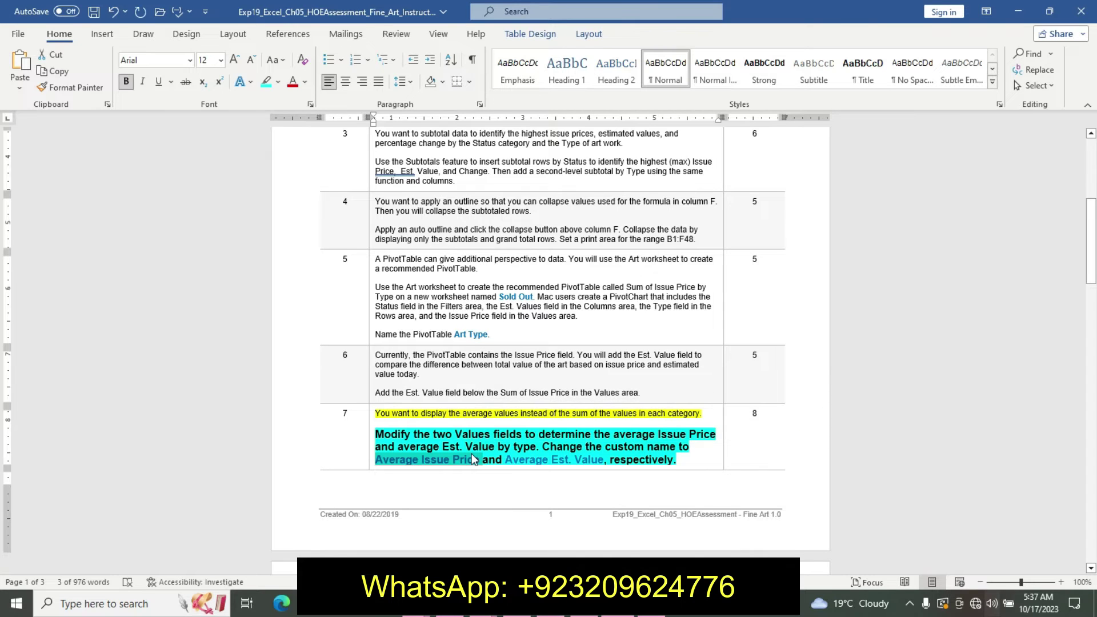
# Summarize Issue Price by Average with the custom name 'Average Issue Price'.
pyautogui.hotkey('alt', 'Tab')
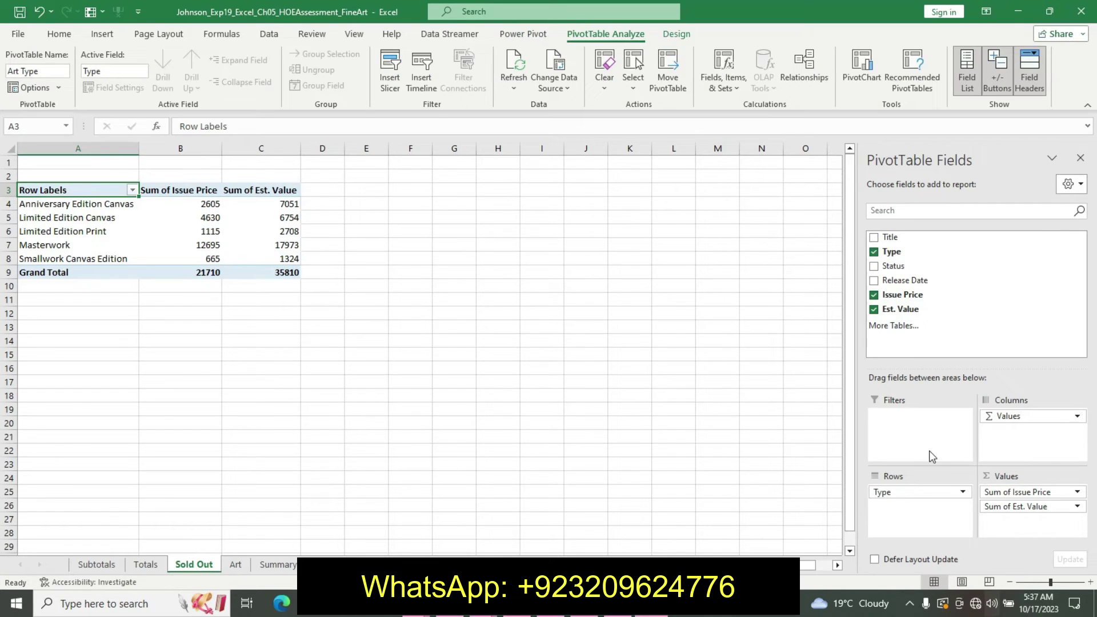
pyautogui.click(1048, 489)
pyautogui.click(1049, 492)
pyautogui.click(1026, 478)
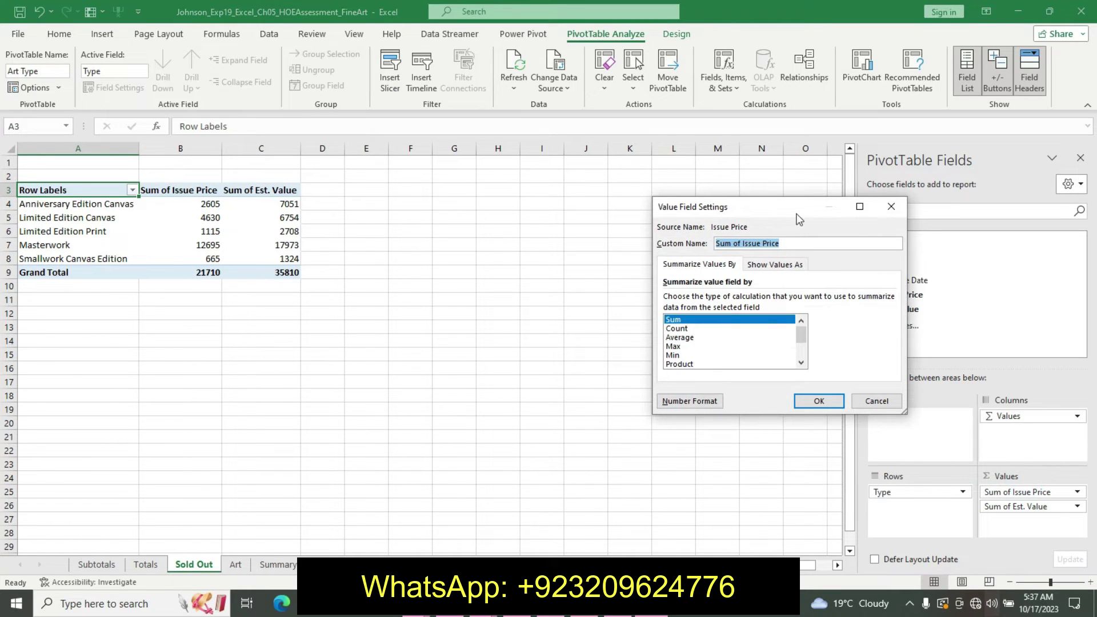
pyautogui.press('BackSpace')
pyautogui.write('Average Issue Price')
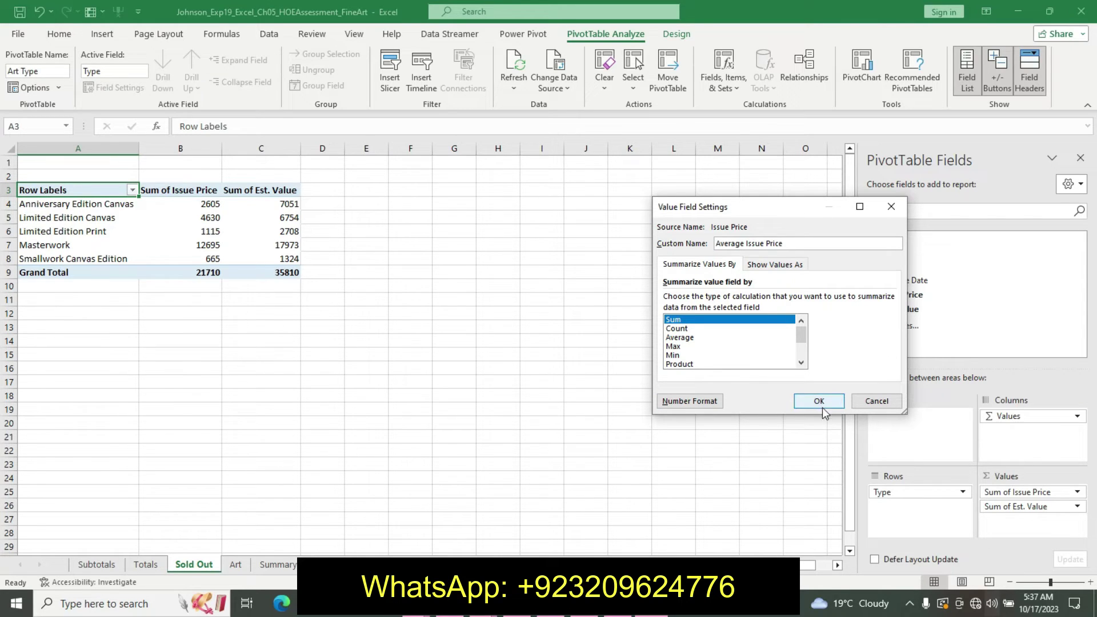
pyautogui.click(694, 338)
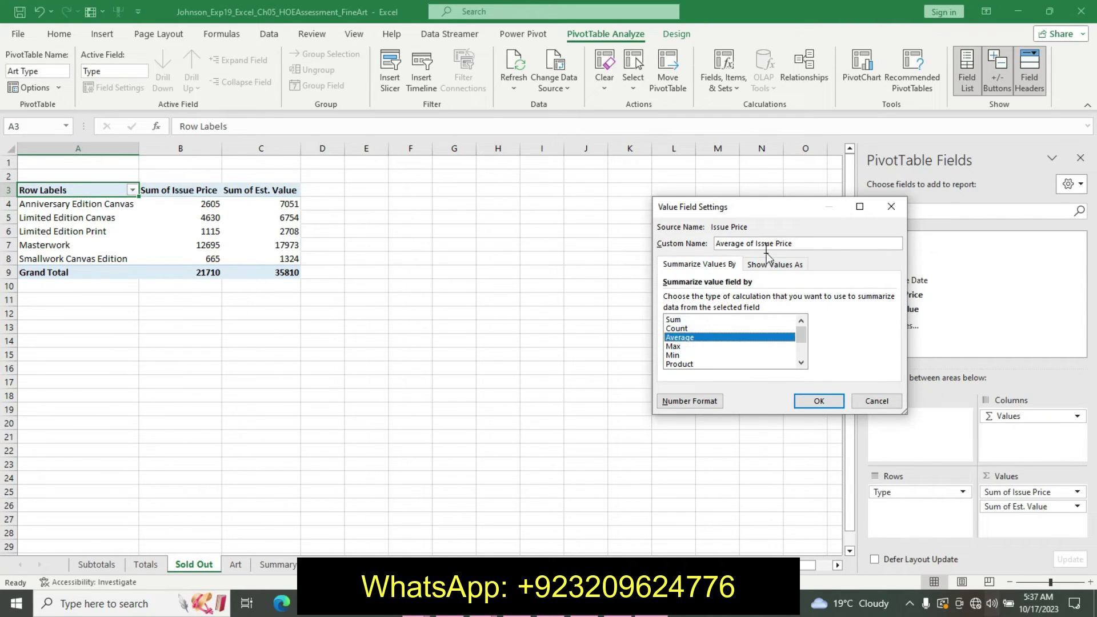
pyautogui.click(832, 247)
pyautogui.click(808, 241)
pyautogui.write('Average Issue Price')
pyautogui.click(817, 400)
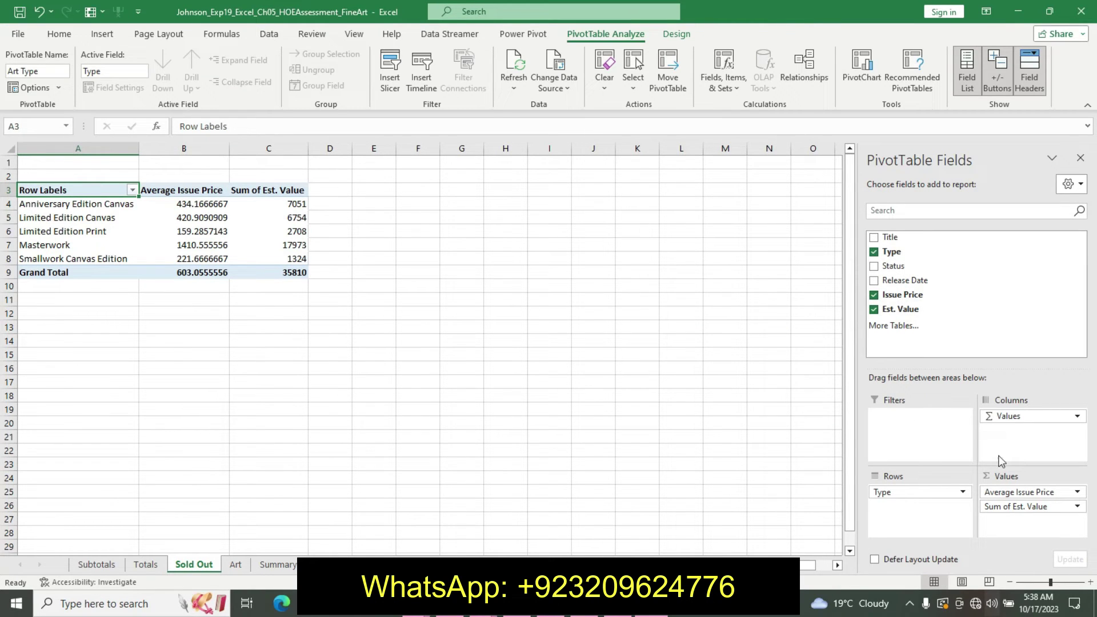
# Summarize Est. Value by Average named 'Average Est. Value', copying that name from Word.
pyautogui.click(1049, 507)
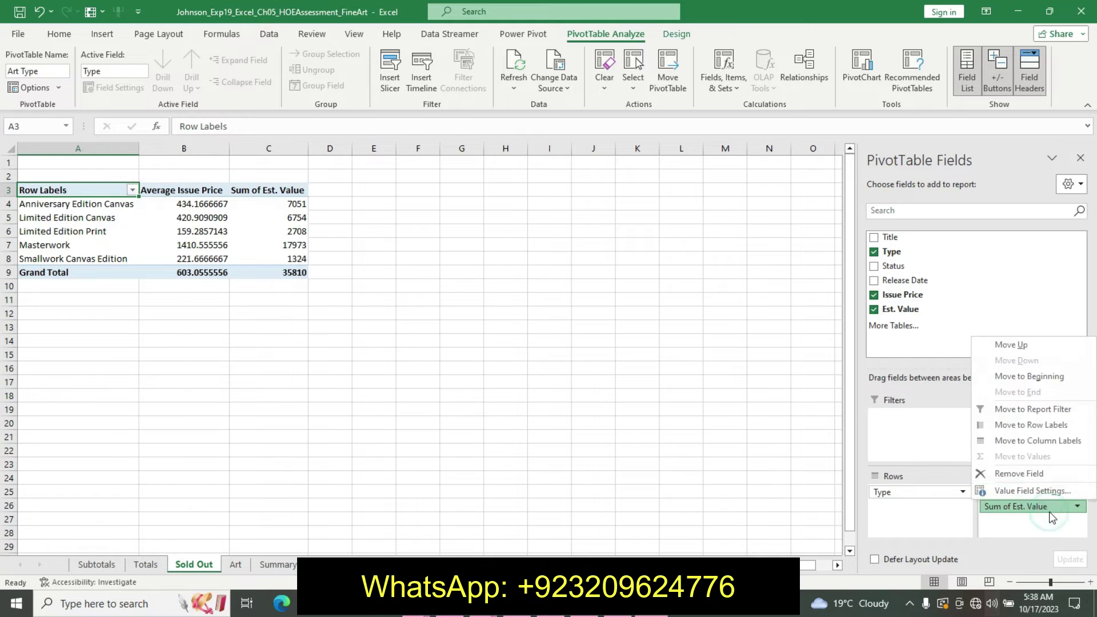
pyautogui.click(1029, 490)
pyautogui.click(678, 338)
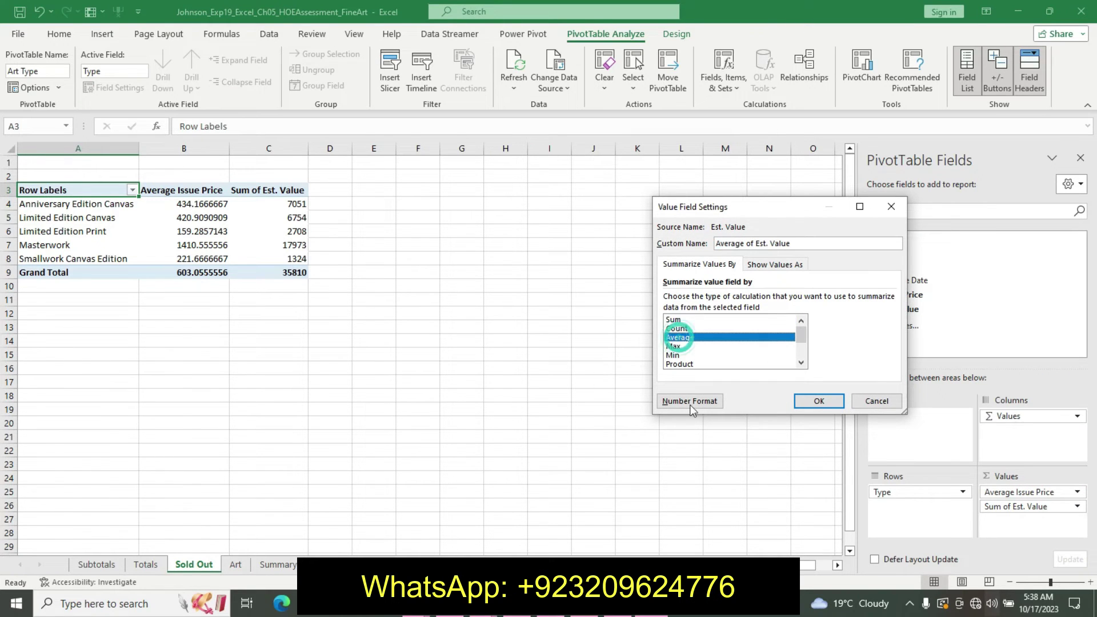
pyautogui.hotkey('alt', 'Tab')
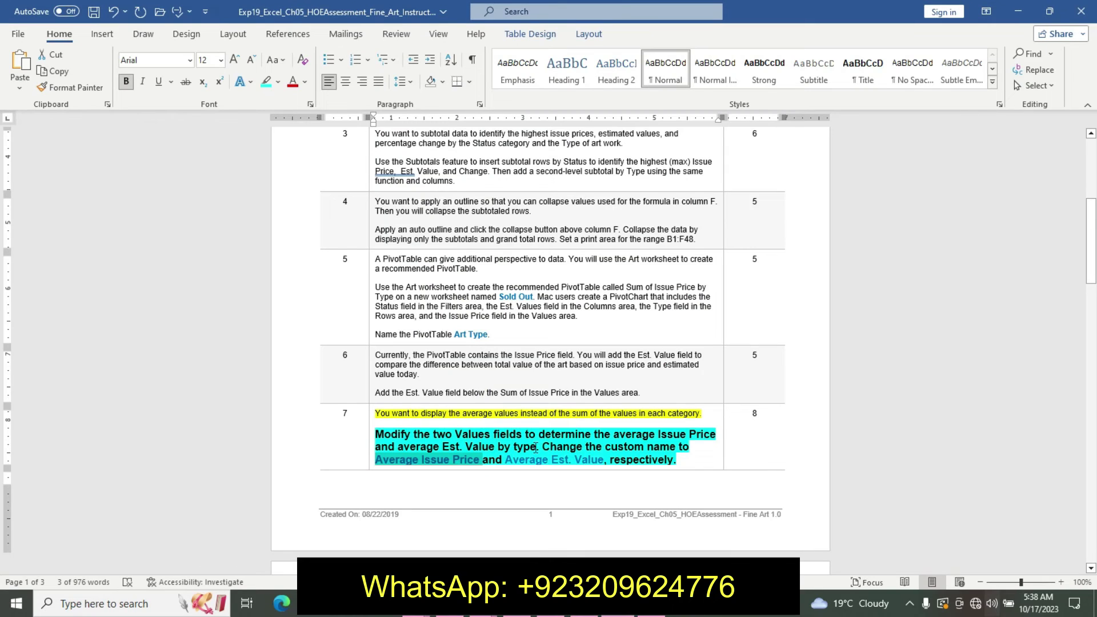
pyautogui.moveTo(506, 459); pyautogui.dragTo(604, 460)
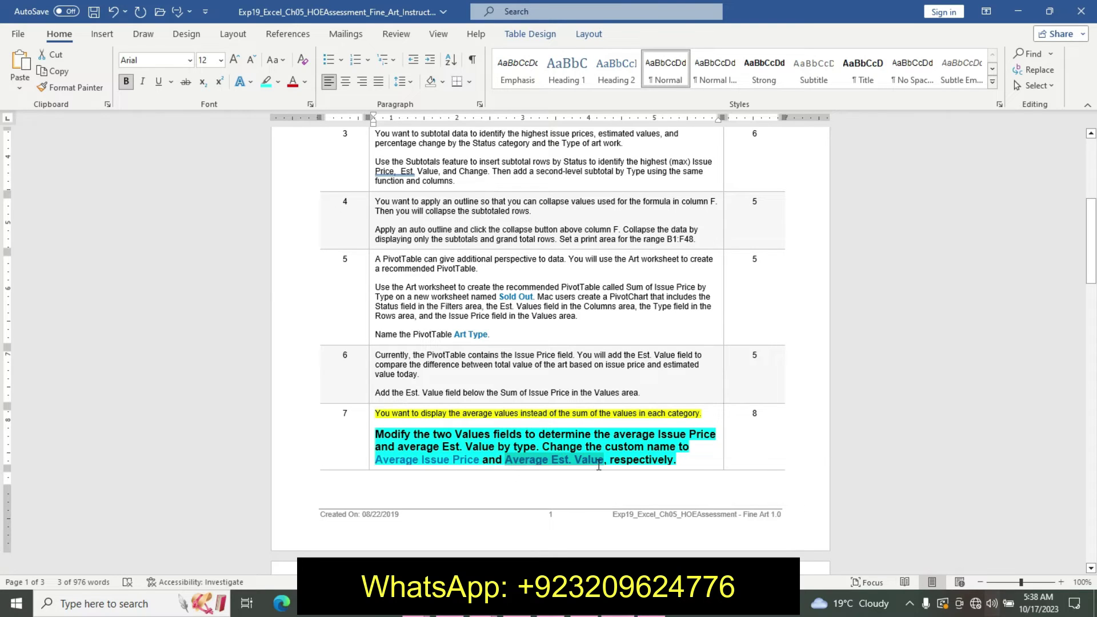
pyautogui.hotkey('ctrl', 'c')
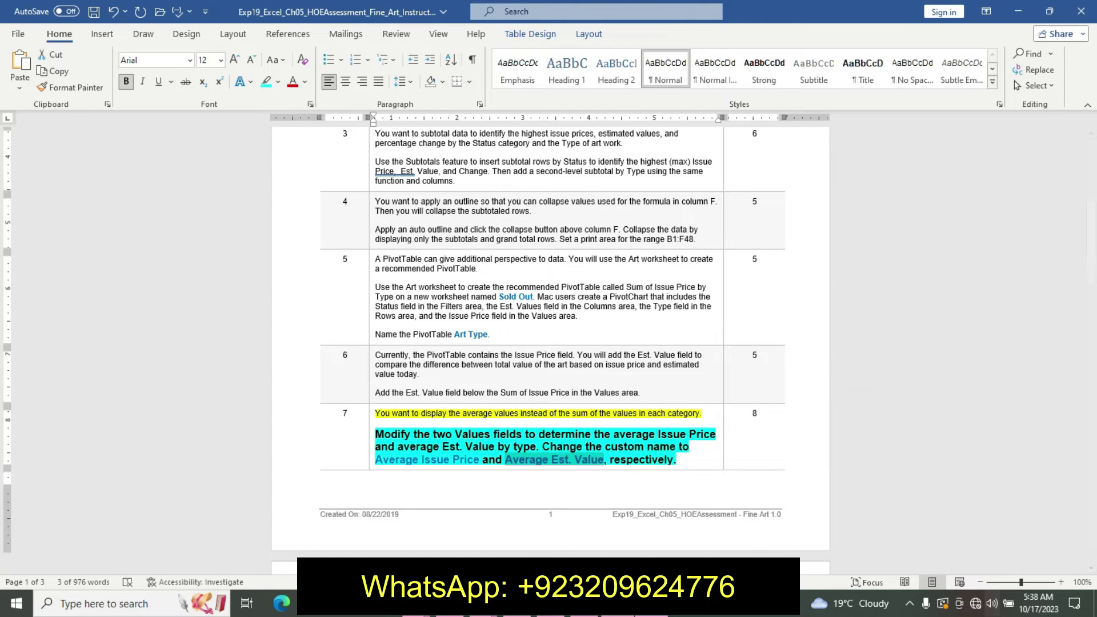
pyautogui.hotkey('alt', 'Tab')
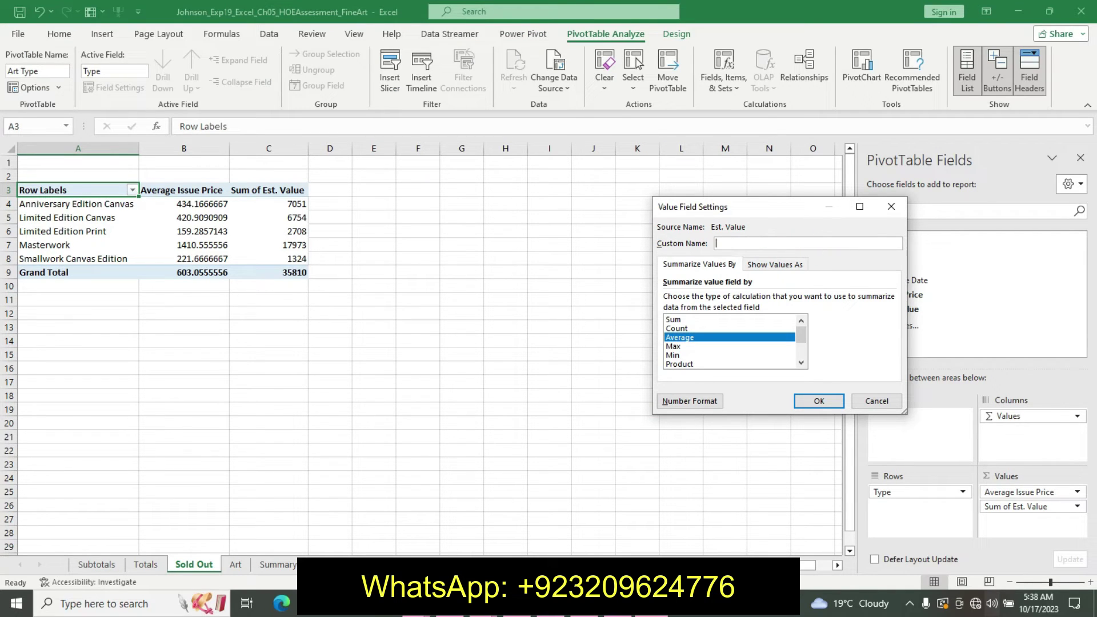
pyautogui.hotkey('ctrl', 'v')
pyautogui.click(820, 400)
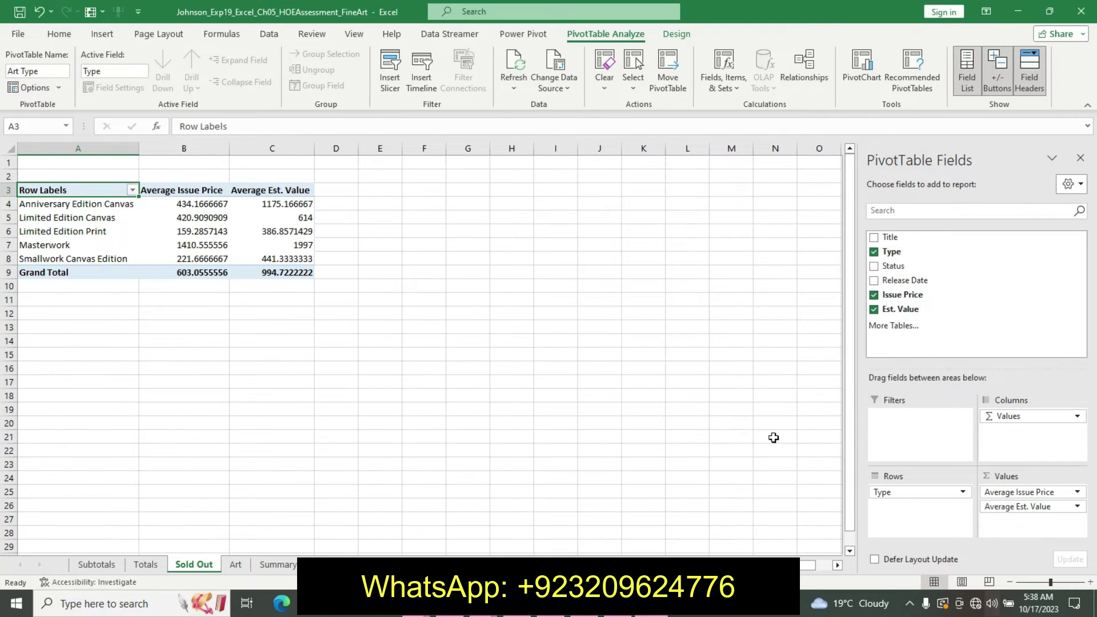
pyautogui.hotkey('alt', 'Tab')
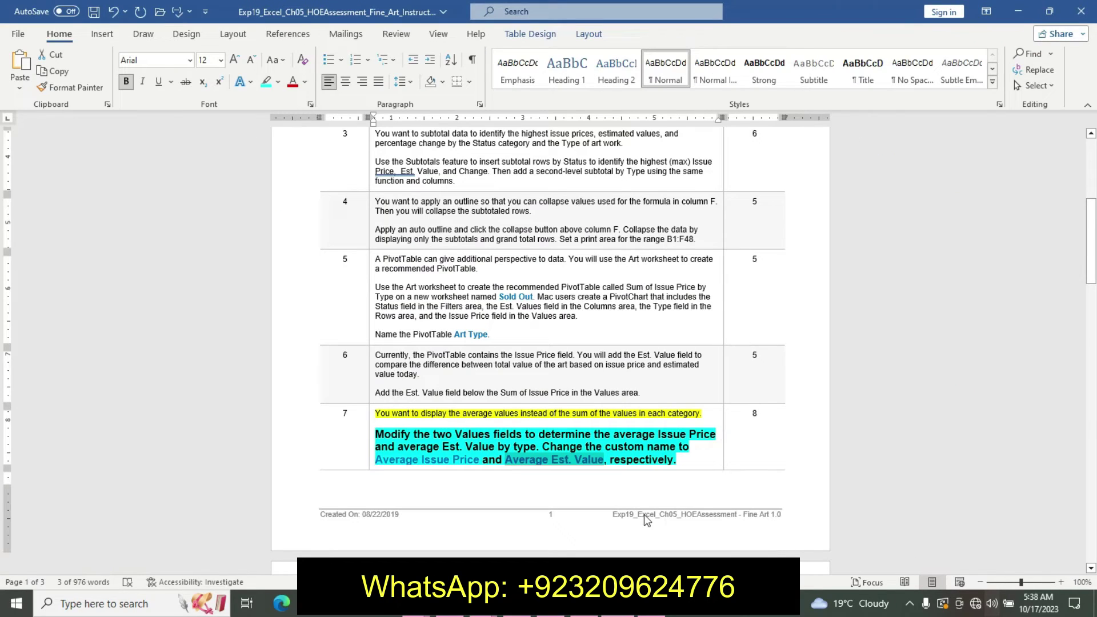
pyautogui.press('Delete')
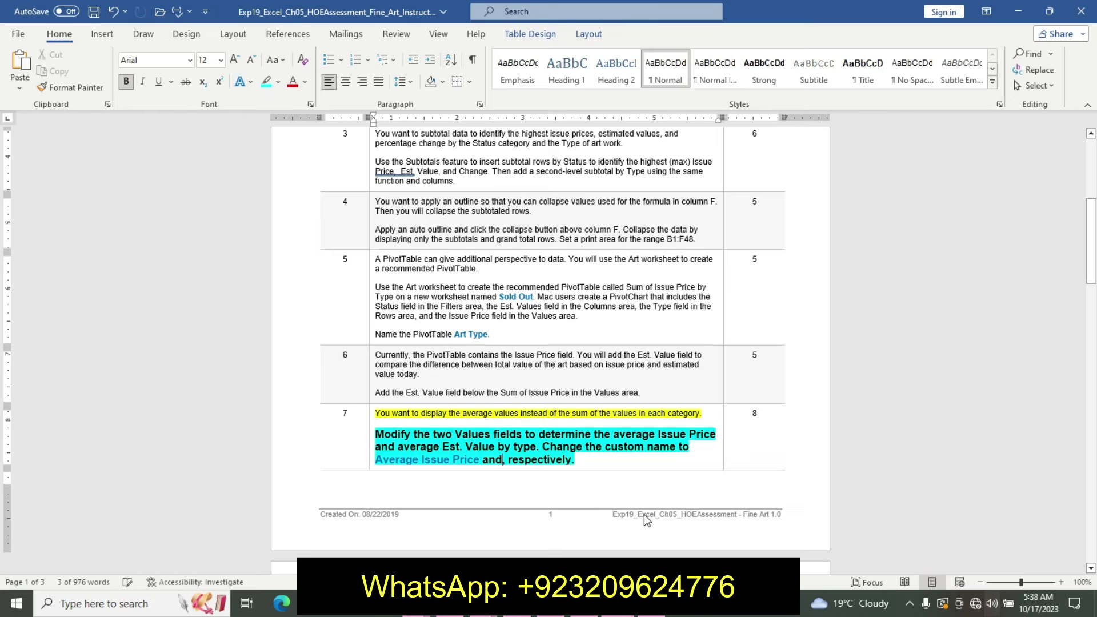
# Undo the step 7 edits and make step 8's Accounting-format instruction 11 pt, bold, turquoise-highlighted.
pyautogui.hotkey('ctrl', 'z')
pyautogui.hotkey('ctrl', 'z')
pyautogui.hotkey('ctrl', 'z')
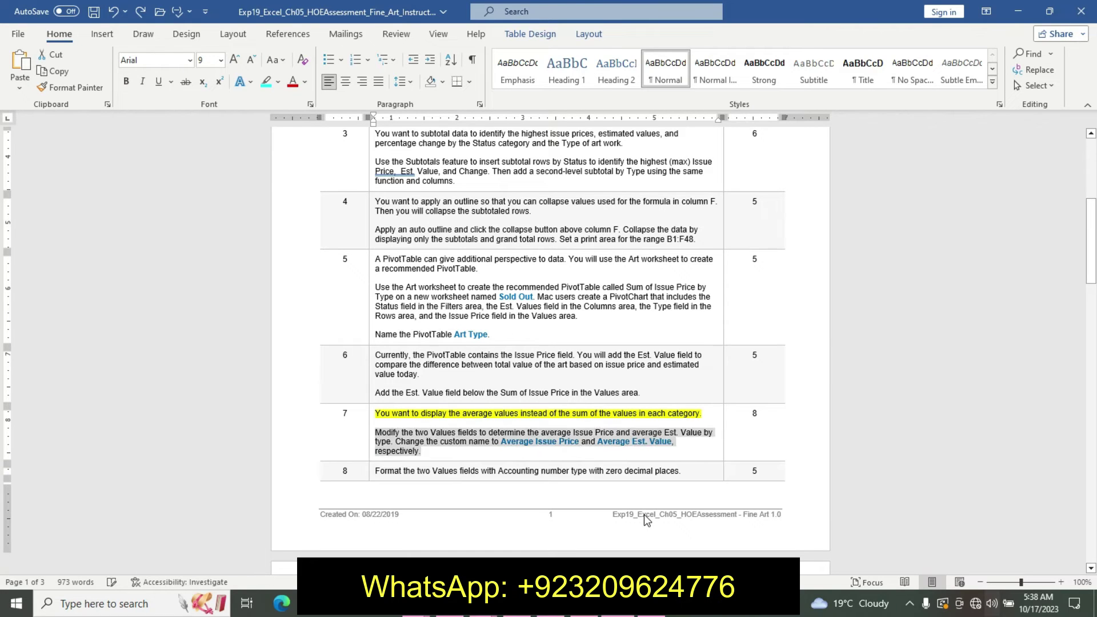
pyautogui.hotkey('ctrl', 'z')
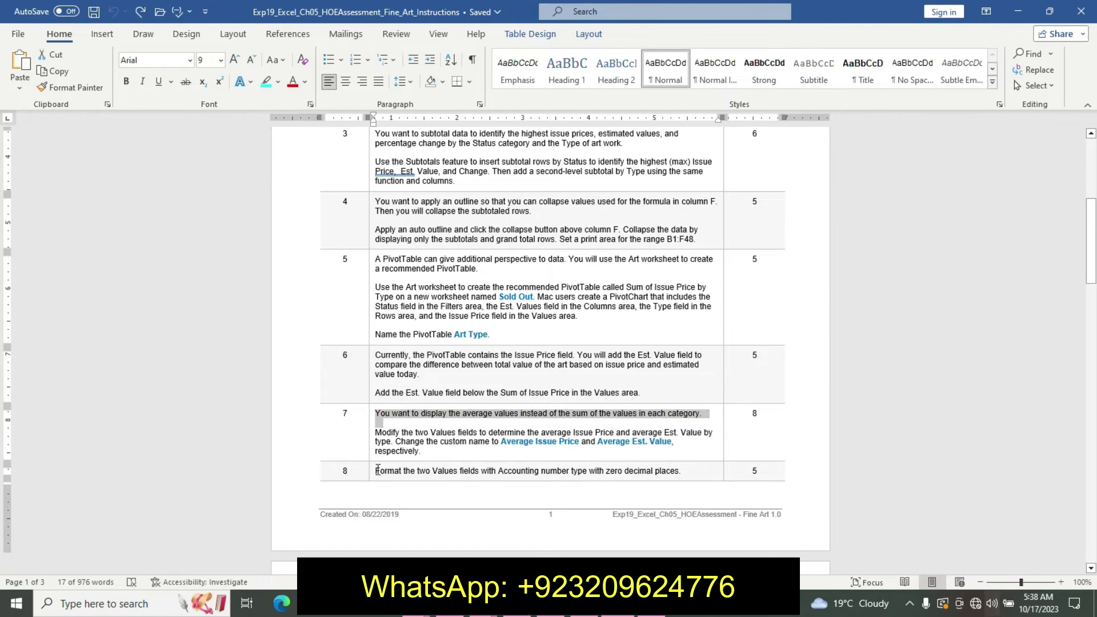
pyautogui.click(369, 471)
pyautogui.click(451, 428)
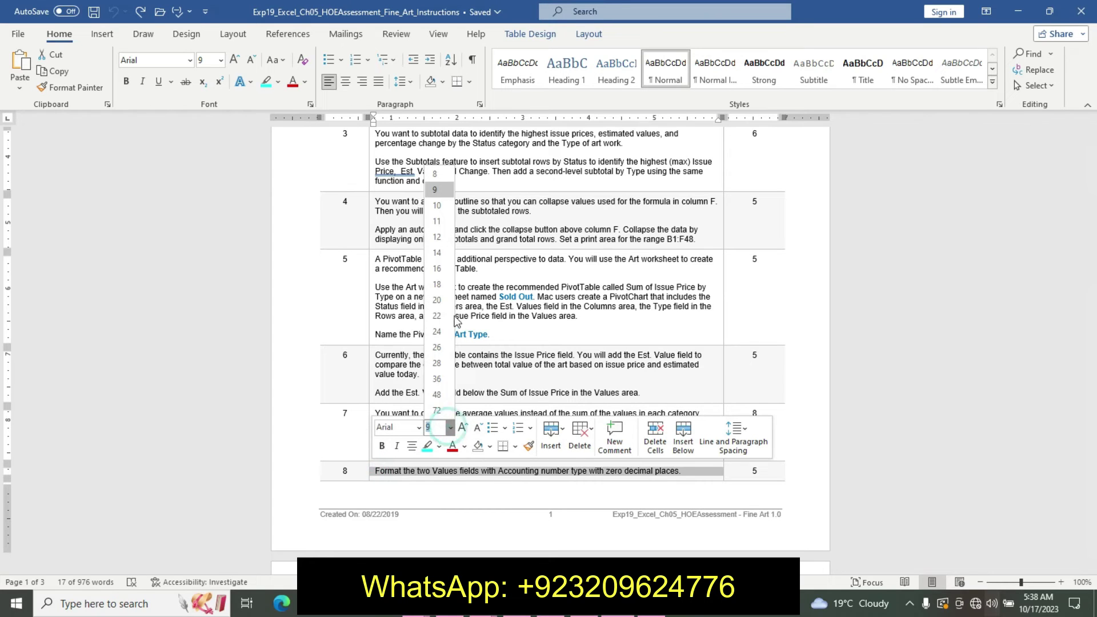
pyautogui.click(438, 222)
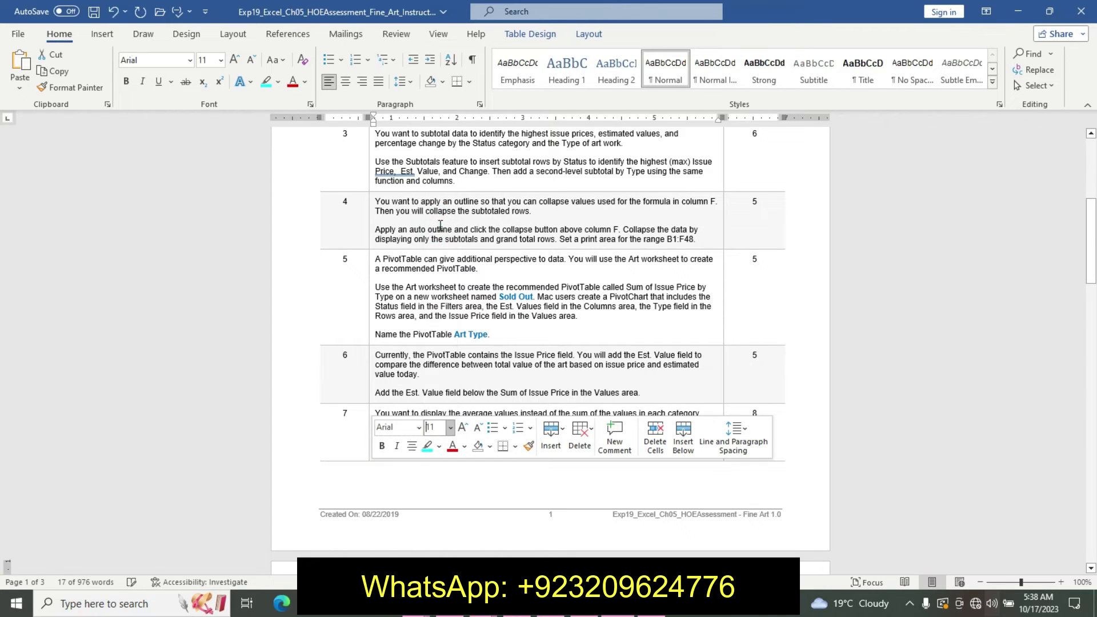
pyautogui.click(382, 446)
pyautogui.click(427, 447)
pyautogui.moveTo(1091, 264); pyautogui.dragTo(1094, 348)
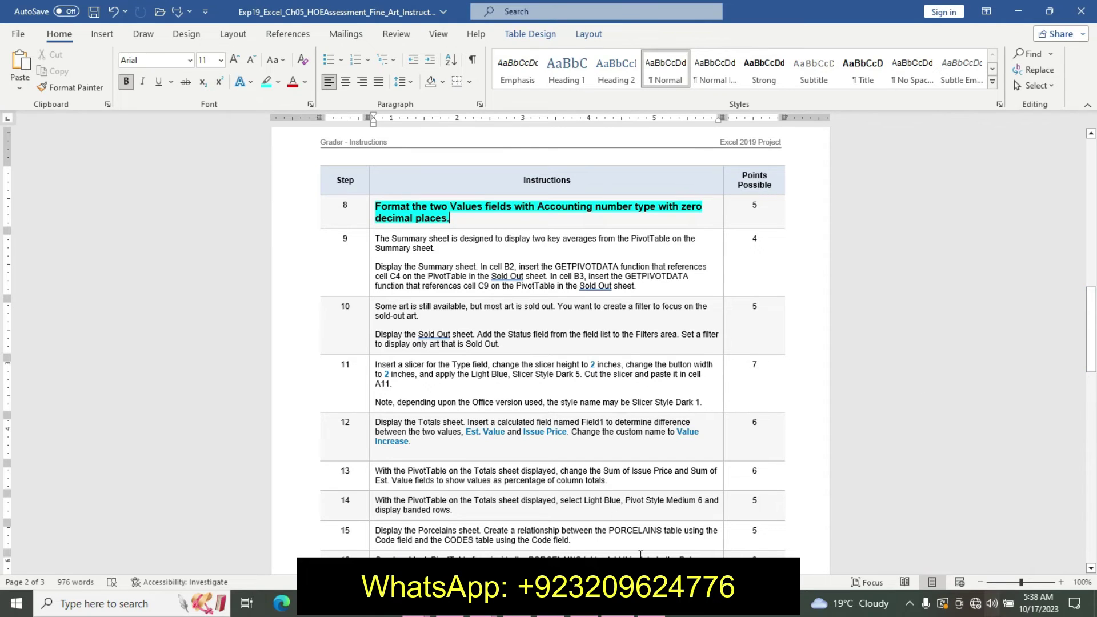
# Format the Average Issue Price field as Accounting with 0 decimal places.
pyautogui.hotkey('alt', 'Tab')
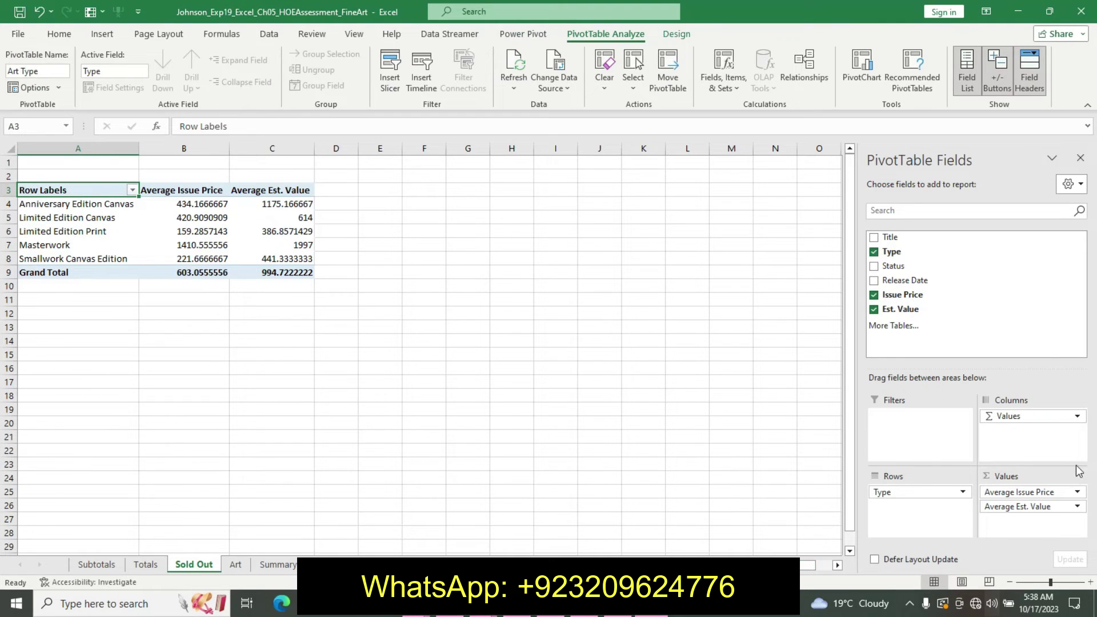
pyautogui.click(1077, 492)
pyautogui.click(1056, 477)
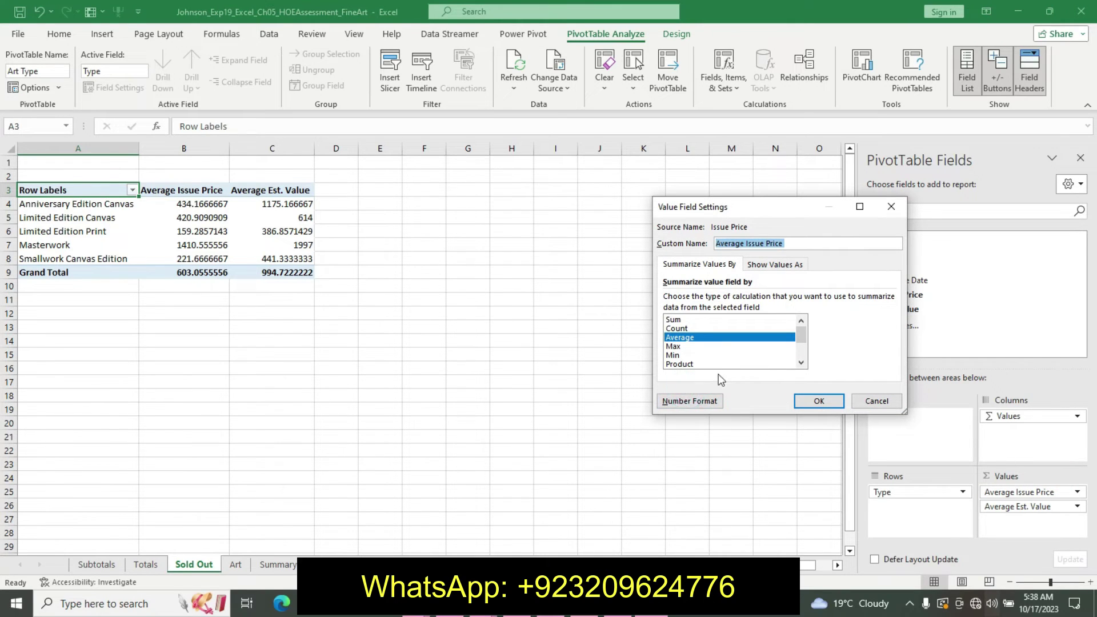
pyautogui.click(689, 400)
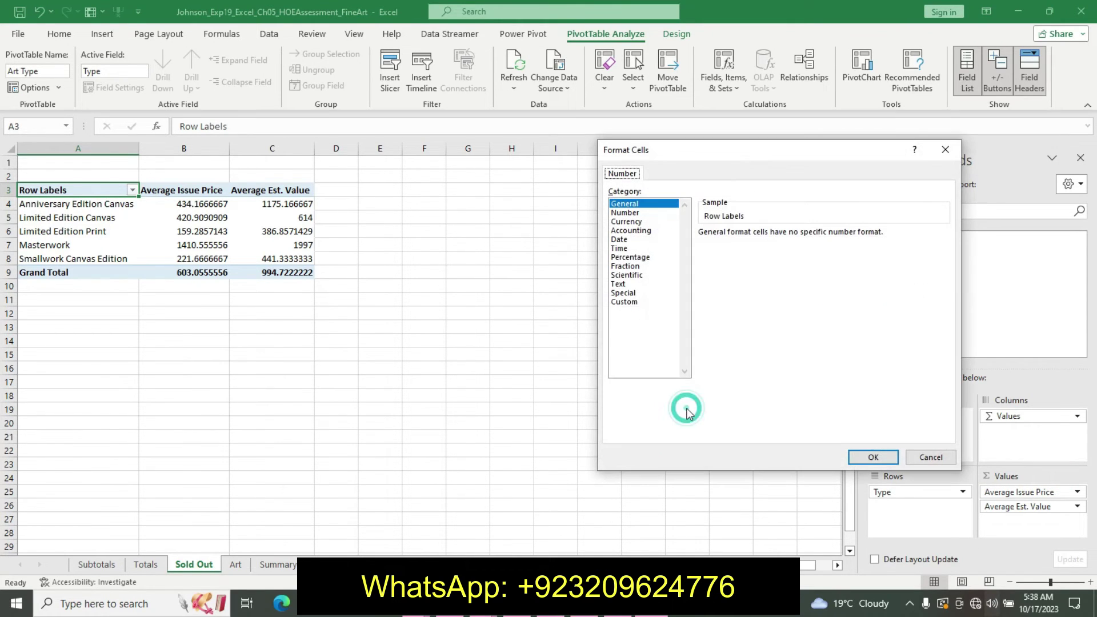
pyautogui.click(632, 231)
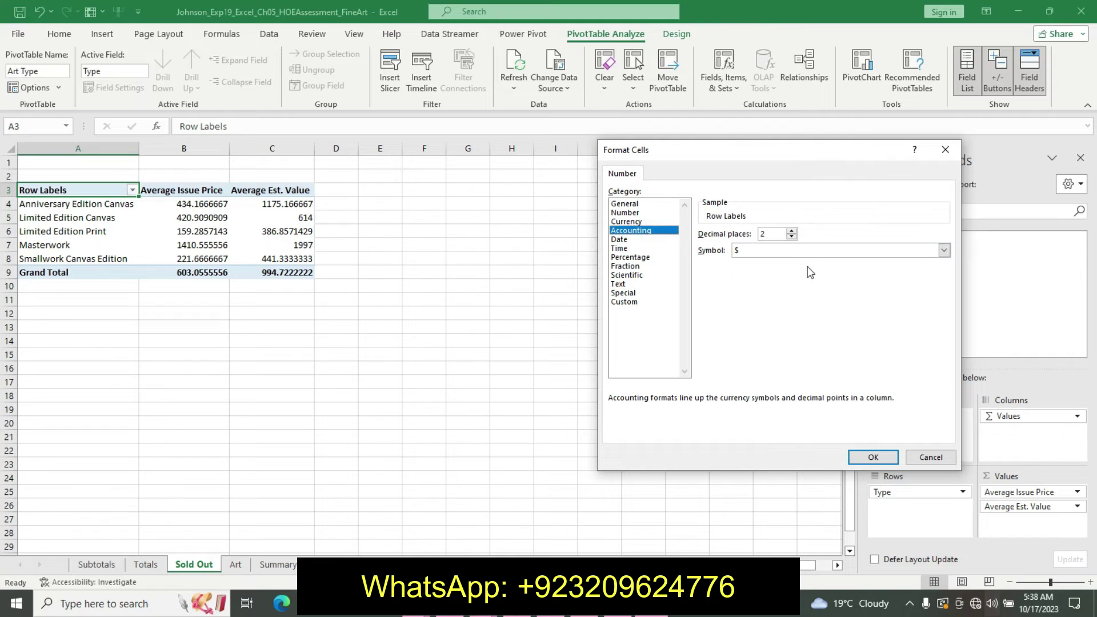
pyautogui.doubleClick(792, 237)
pyautogui.click(868, 457)
pyautogui.click(830, 402)
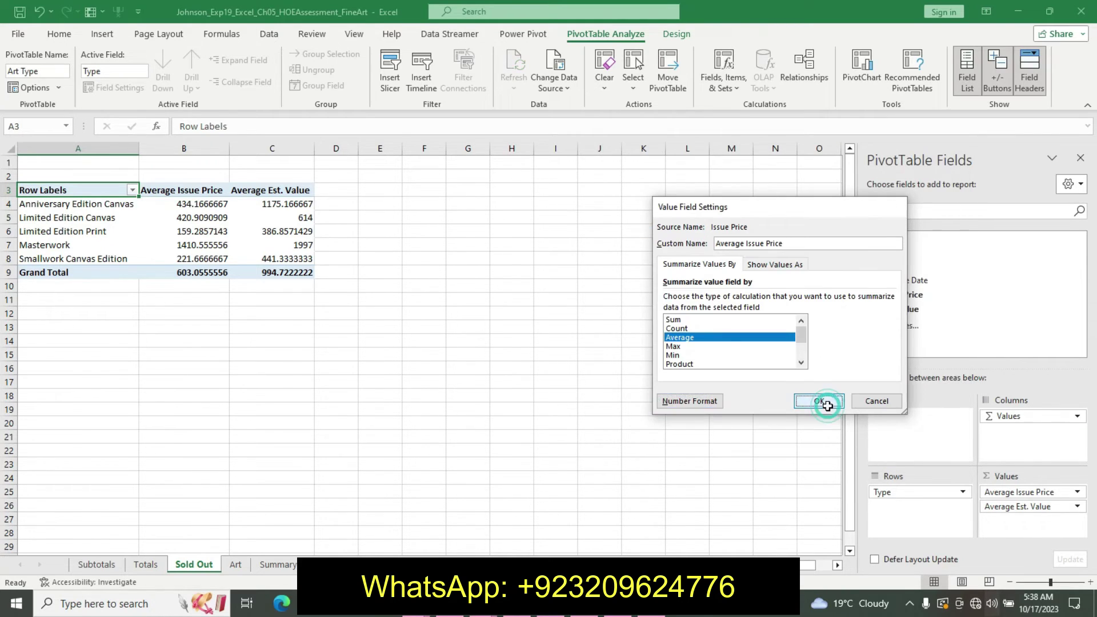
# Format the Average Est. Value field as Accounting with 0 decimal places.
pyautogui.click(1061, 506)
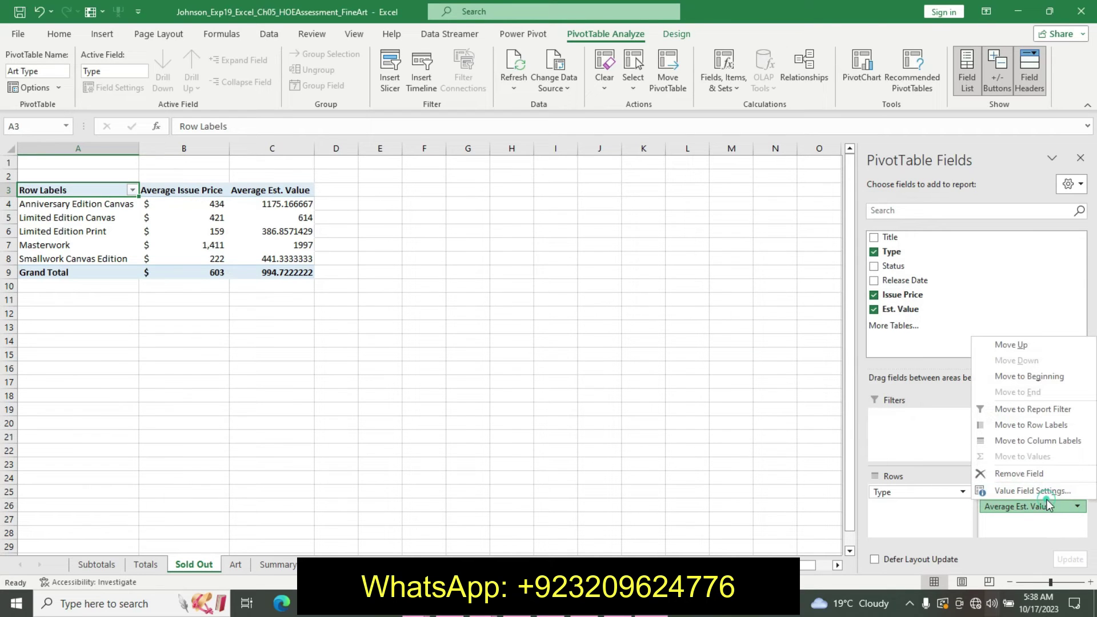
pyautogui.click(1032, 491)
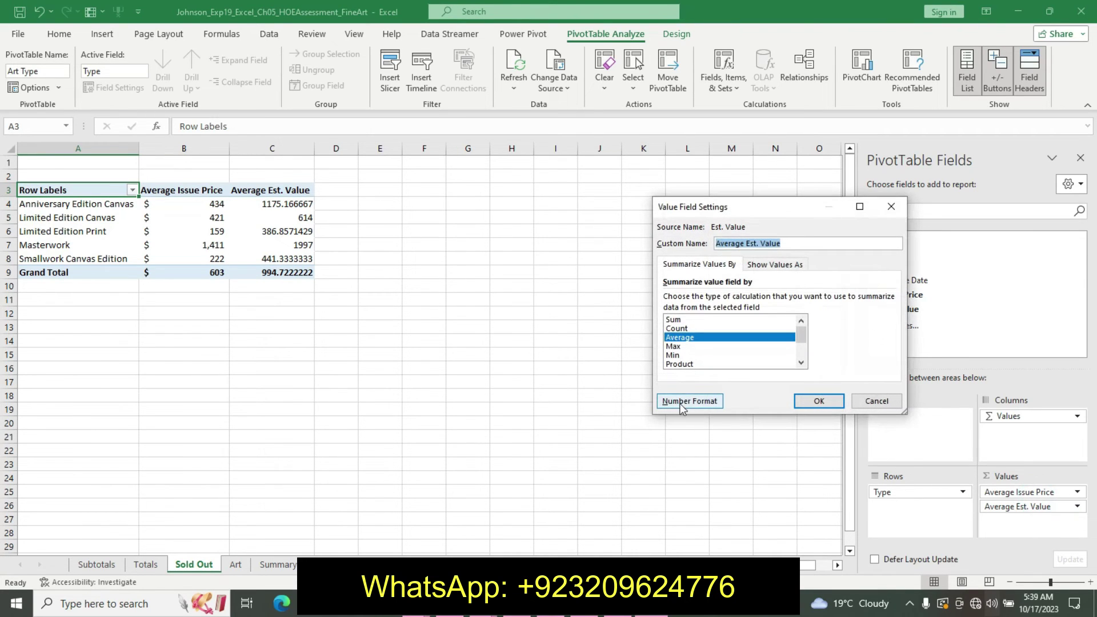
pyautogui.click(690, 401)
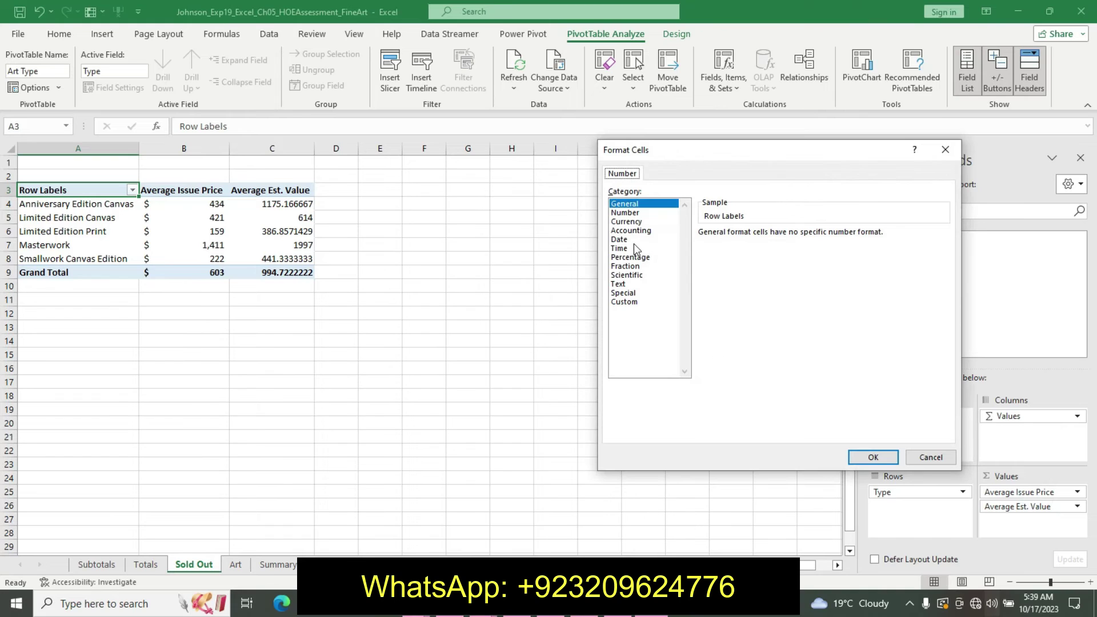
pyautogui.click(634, 240)
pyautogui.click(631, 230)
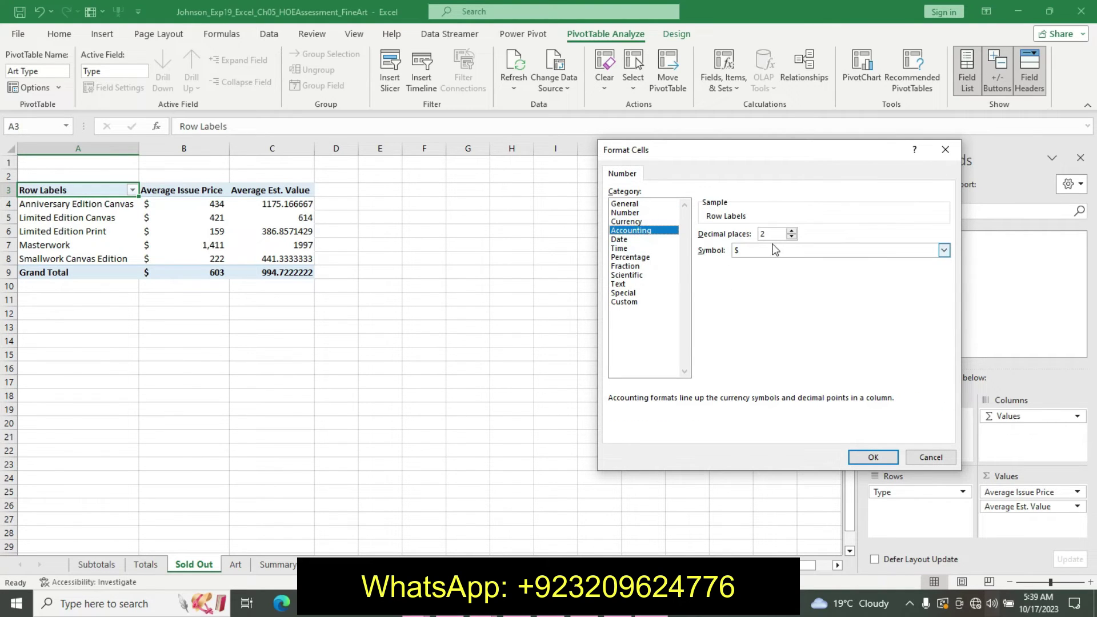
pyautogui.click(791, 237)
pyautogui.click(792, 237)
pyautogui.click(873, 458)
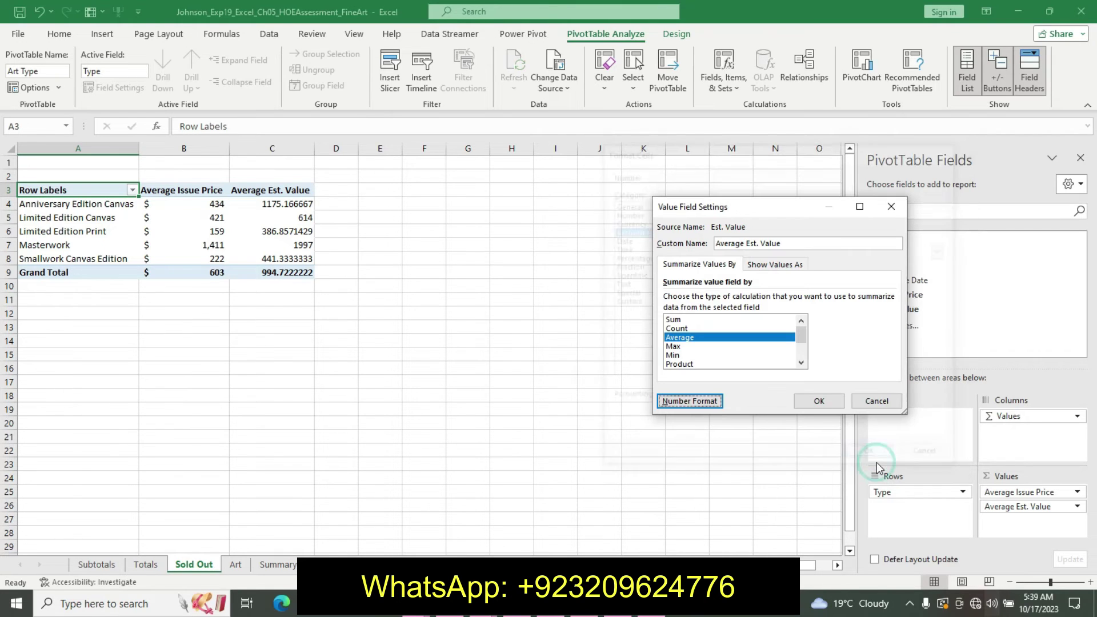
pyautogui.click(821, 400)
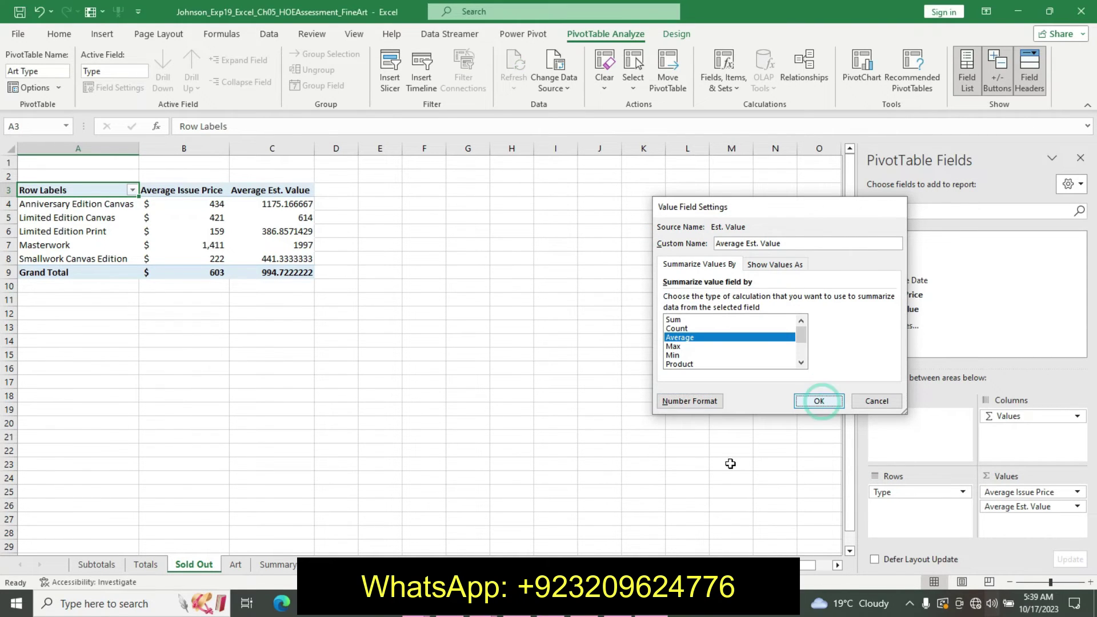
pyautogui.hotkey('alt', 'Tab')
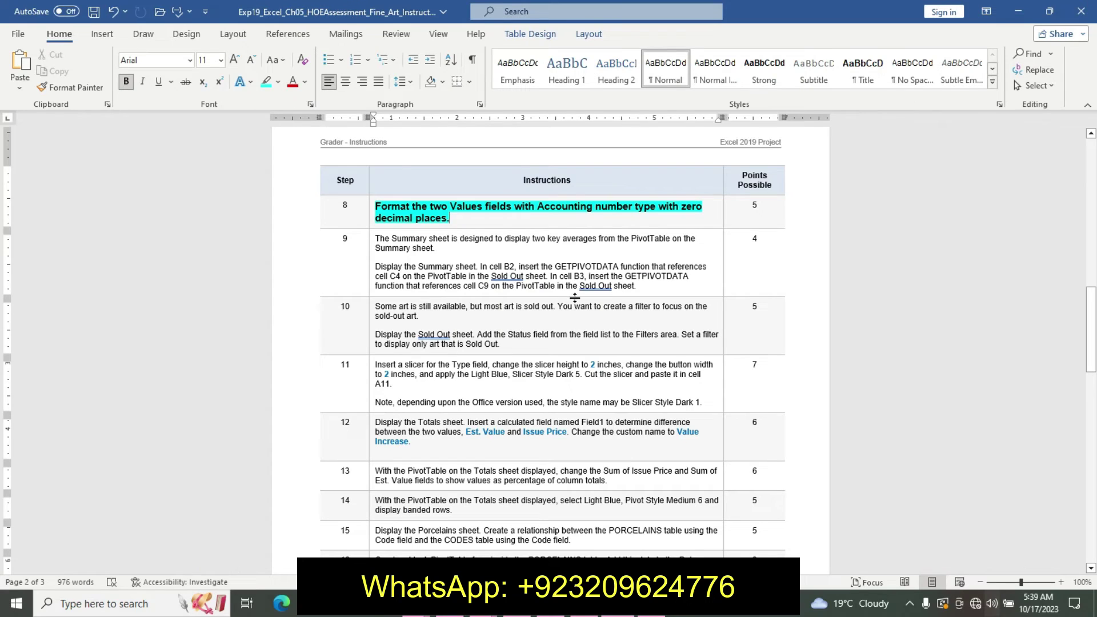
# Undo step 8's emphasis and highlight step 9's first sentence in yellow.
pyautogui.hotkey('ctrl', 'z')
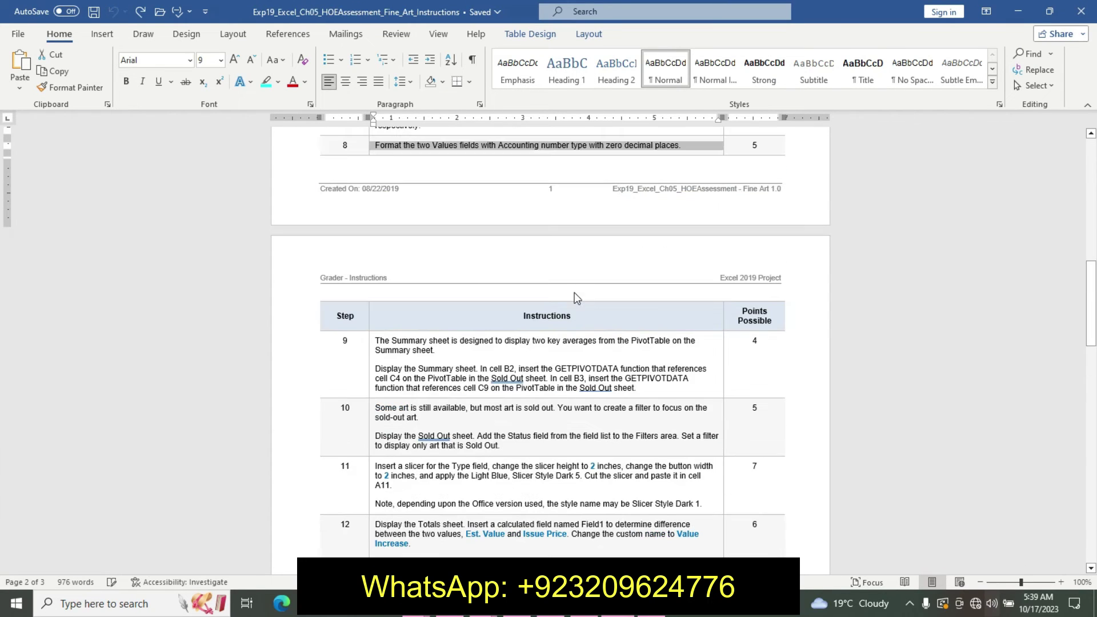
pyautogui.moveTo(1090, 303); pyautogui.dragTo(1090, 328)
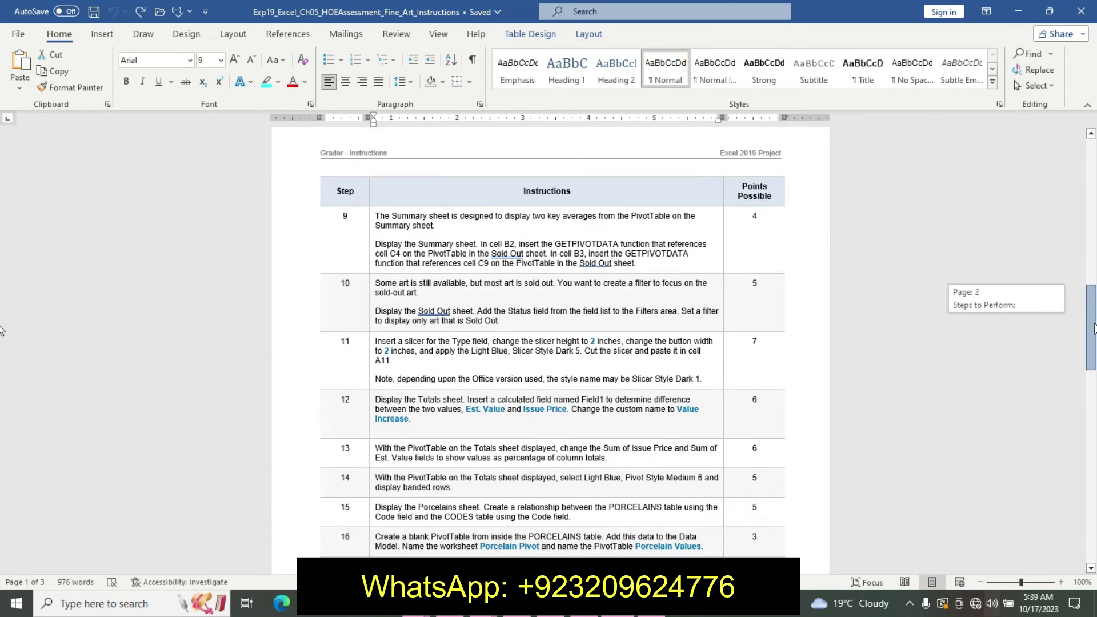
pyautogui.tripleClick(397, 216)
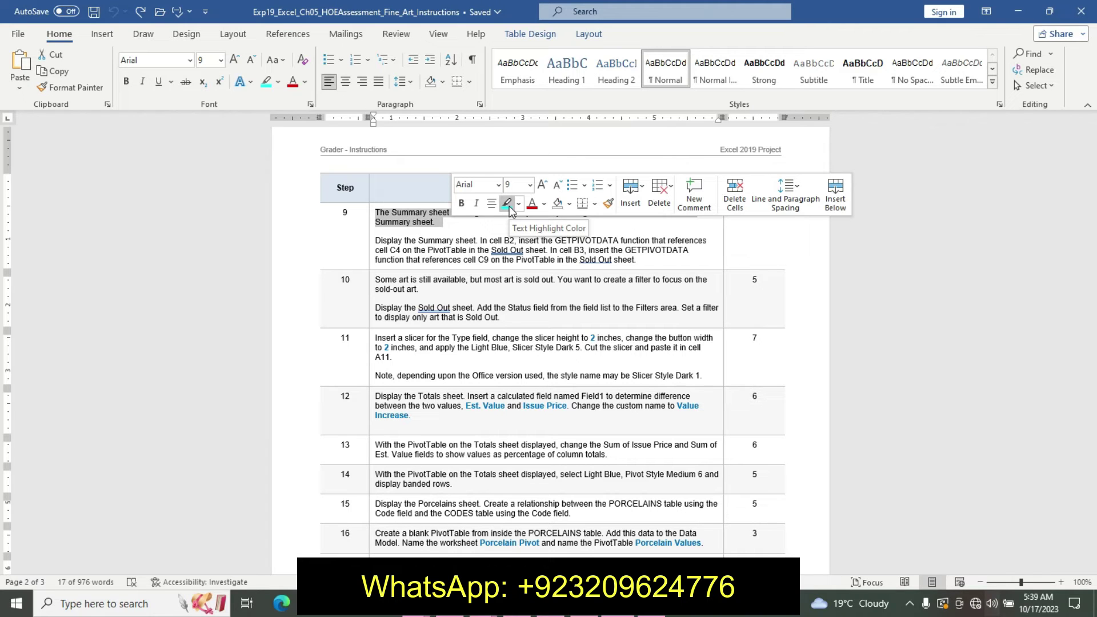
pyautogui.click(518, 203)
pyautogui.click(513, 221)
# Make step 9's task paragraph bold, 14-point, with turquoise highlighting.
pyautogui.moveTo(375, 240); pyautogui.dragTo(638, 260)
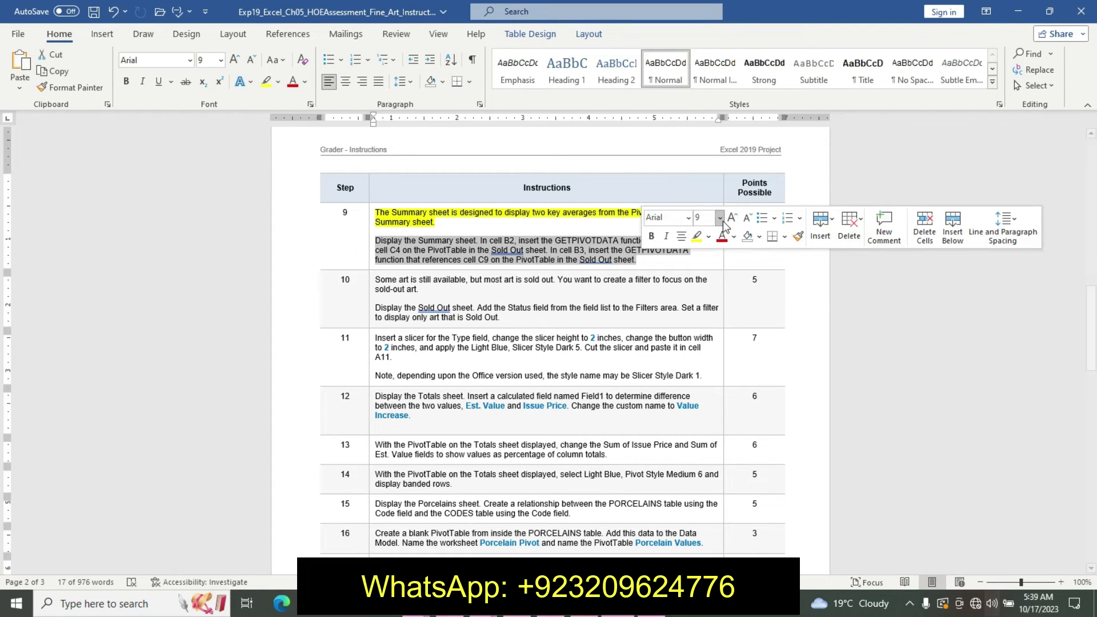
pyautogui.click(719, 218)
pyautogui.click(706, 314)
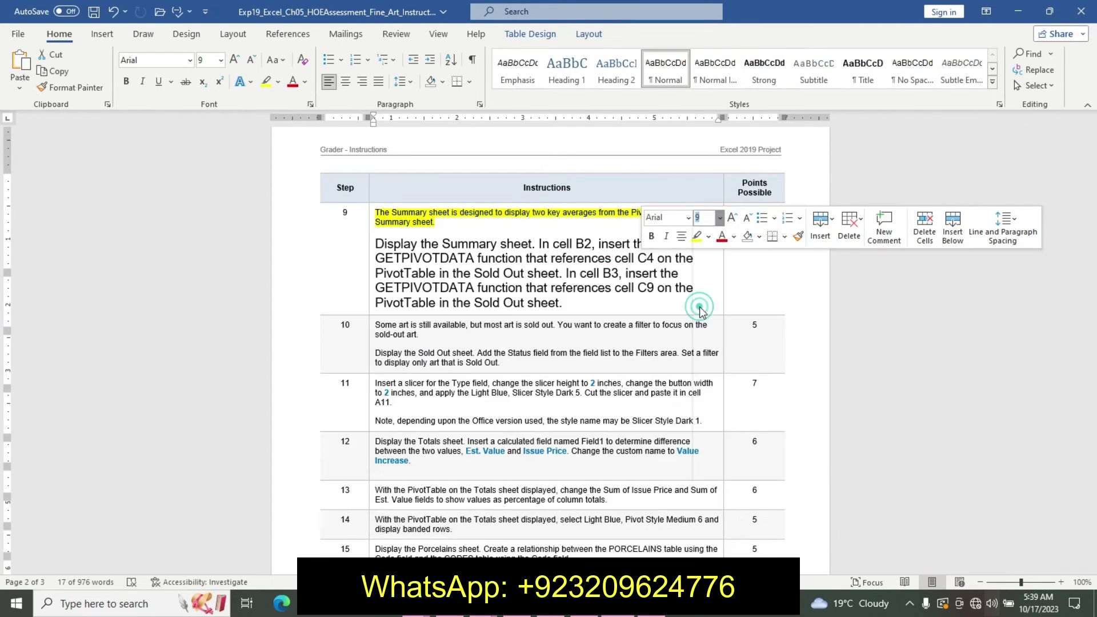
pyautogui.click(651, 236)
pyautogui.click(708, 236)
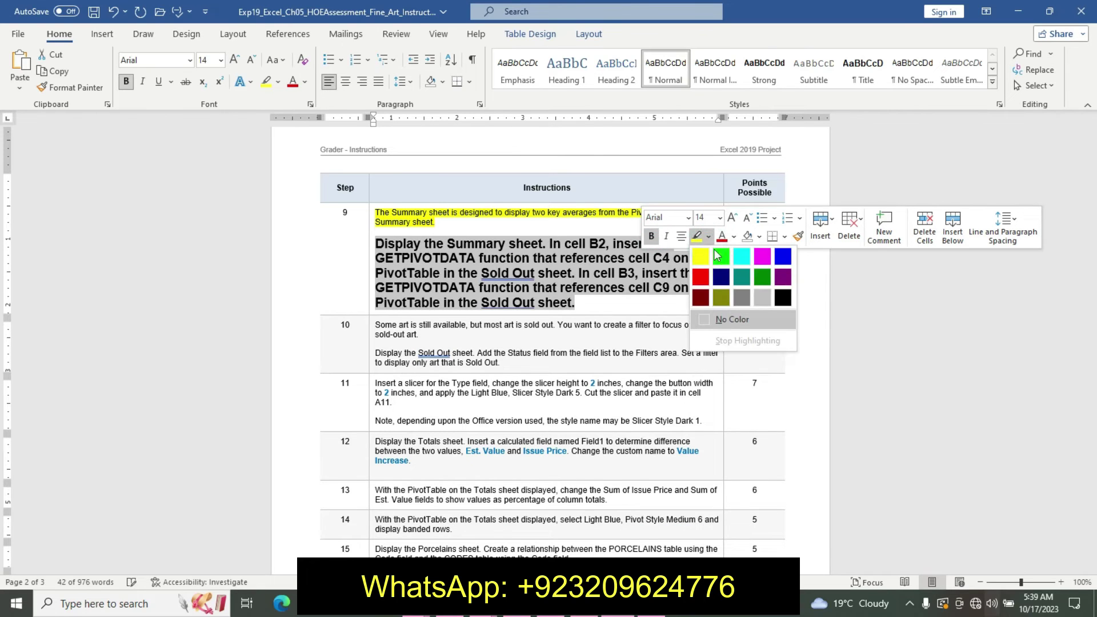
pyautogui.click(742, 250)
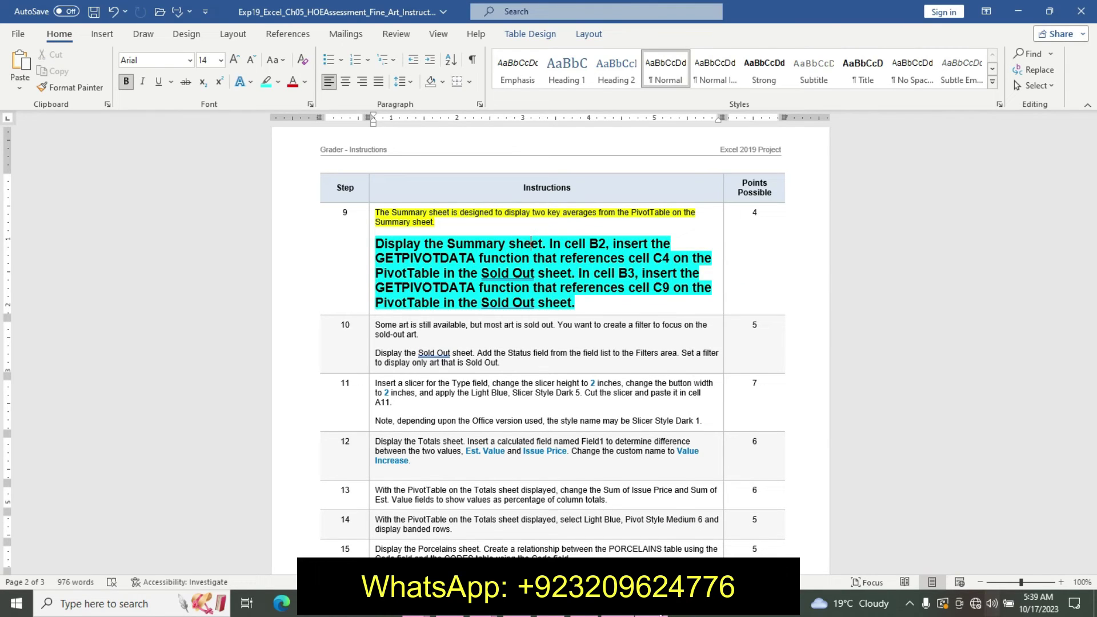
pyautogui.hotkey('alt', 'Tab')
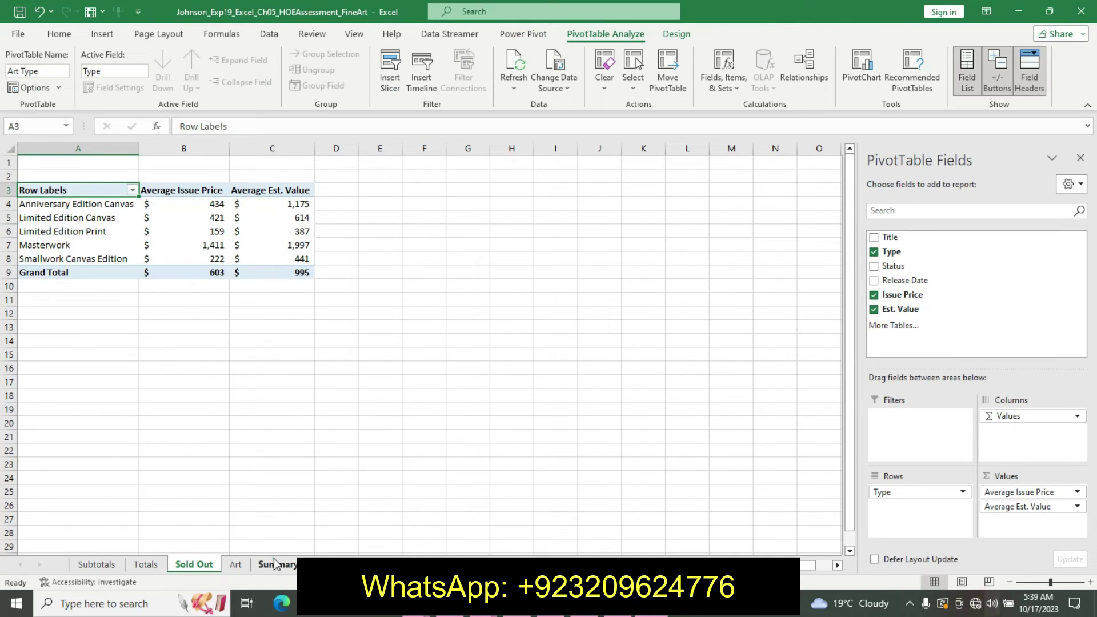
# Start a formula with = in cell B2 of the Summary sheet.
pyautogui.click(277, 564)
pyautogui.hotkey('alt', 'Tab')
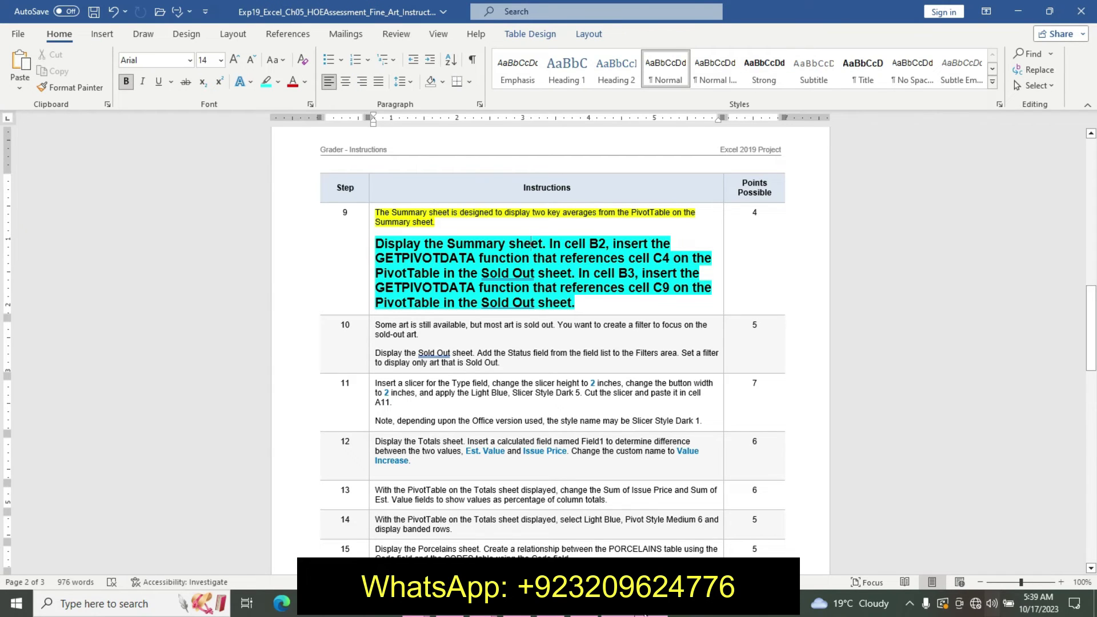
pyautogui.hotkey('alt', 'Tab')
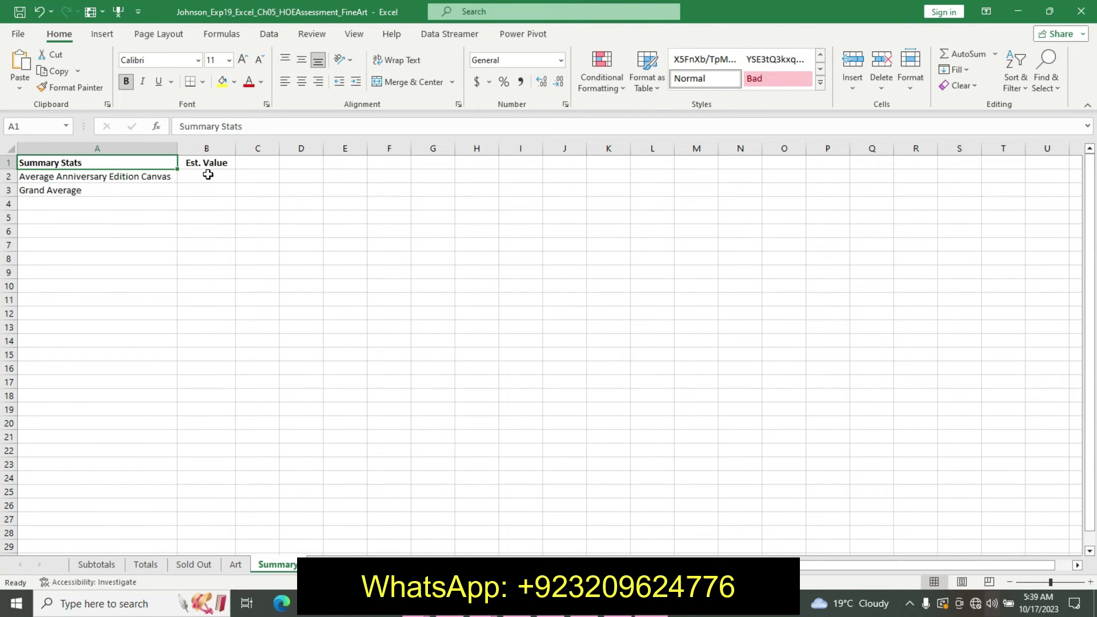
pyautogui.click(208, 175)
pyautogui.write('=')
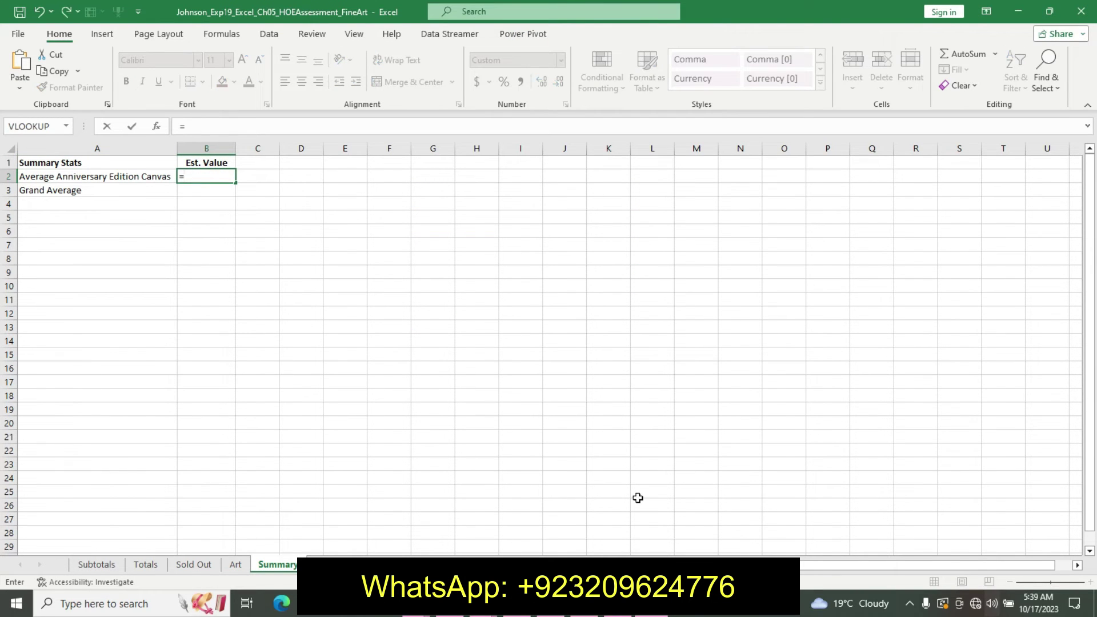
# Point B2 at the Sold Out PivotTable's Anniversary Edition Canvas average, returning $434.
pyautogui.hotkey('alt', 'Tab')
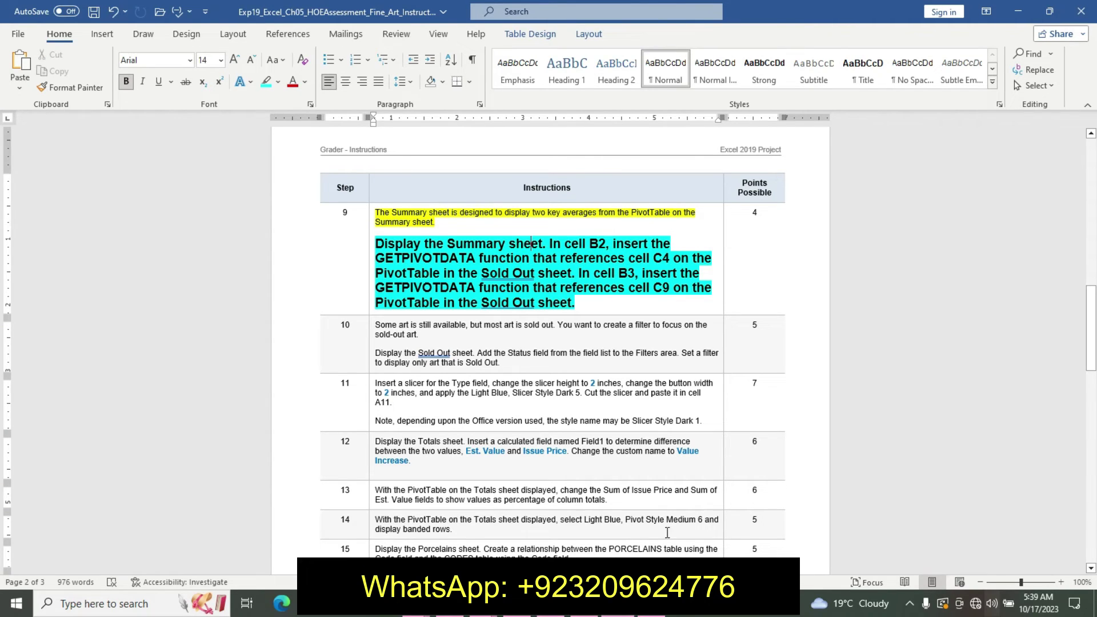
pyautogui.hotkey('alt', 'Tab')
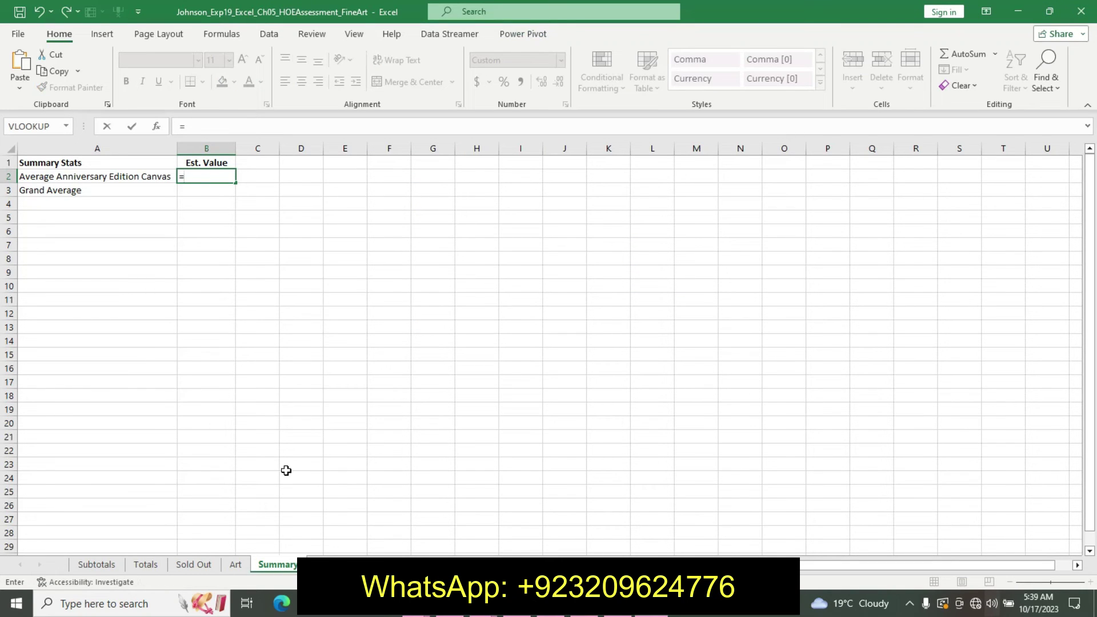
pyautogui.click(203, 565)
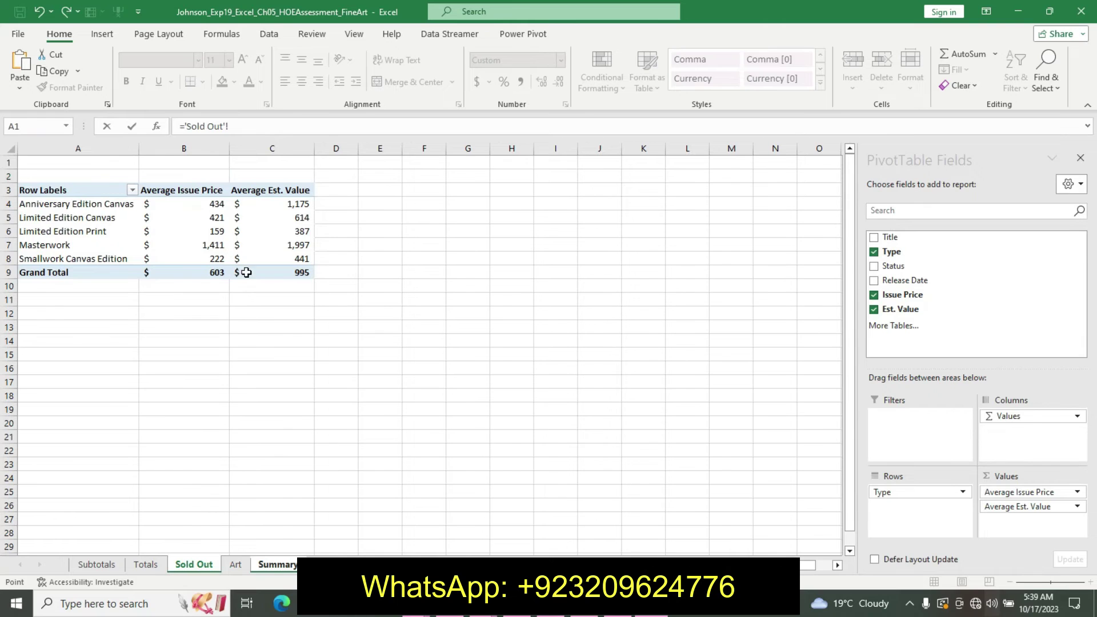
pyautogui.click(215, 274)
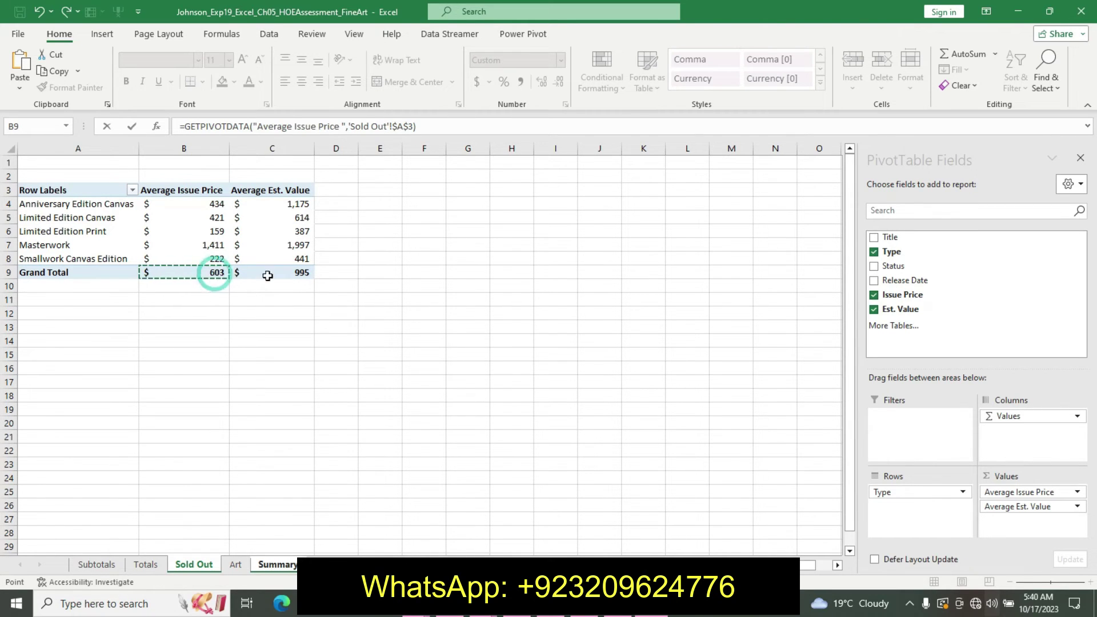
pyautogui.hotkey('alt', 'Tab')
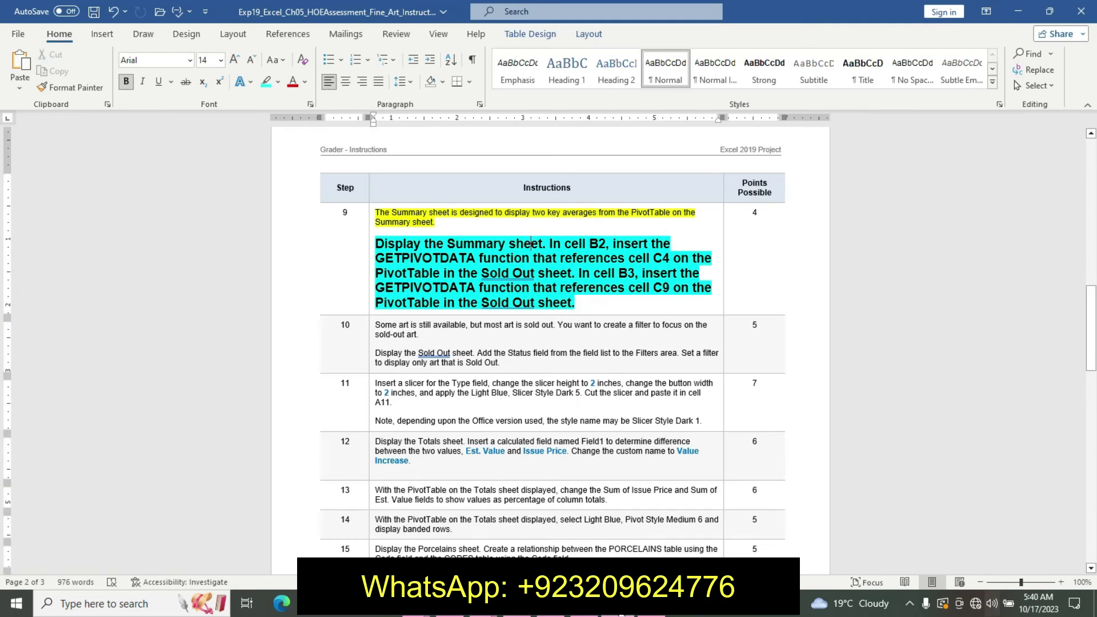
pyautogui.moveTo(612, 603)
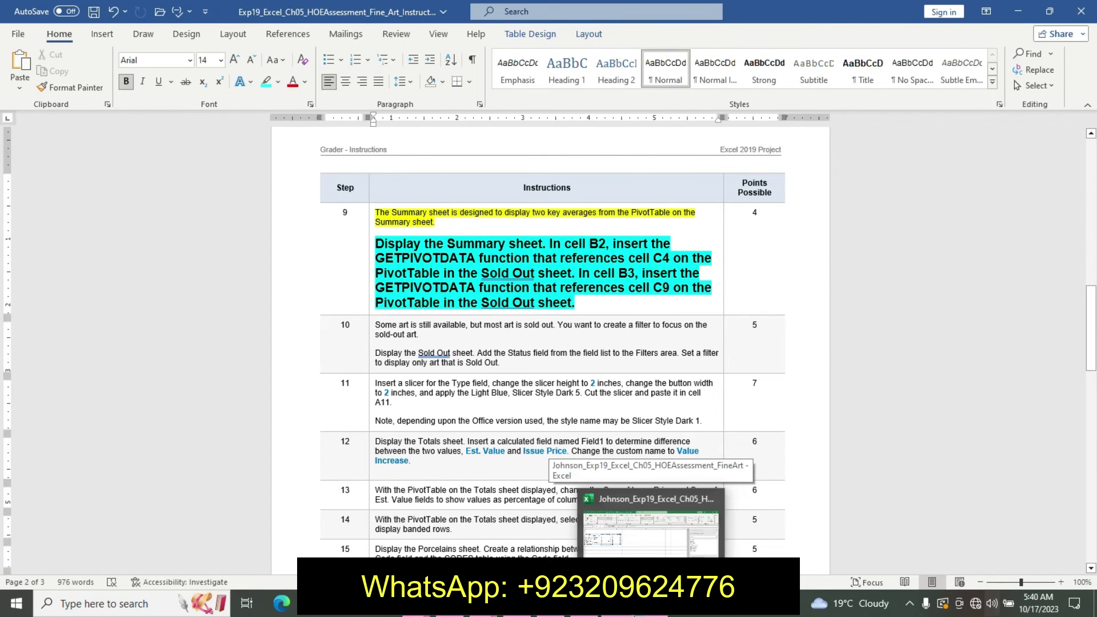
pyautogui.click(651, 534)
pyautogui.click(175, 204)
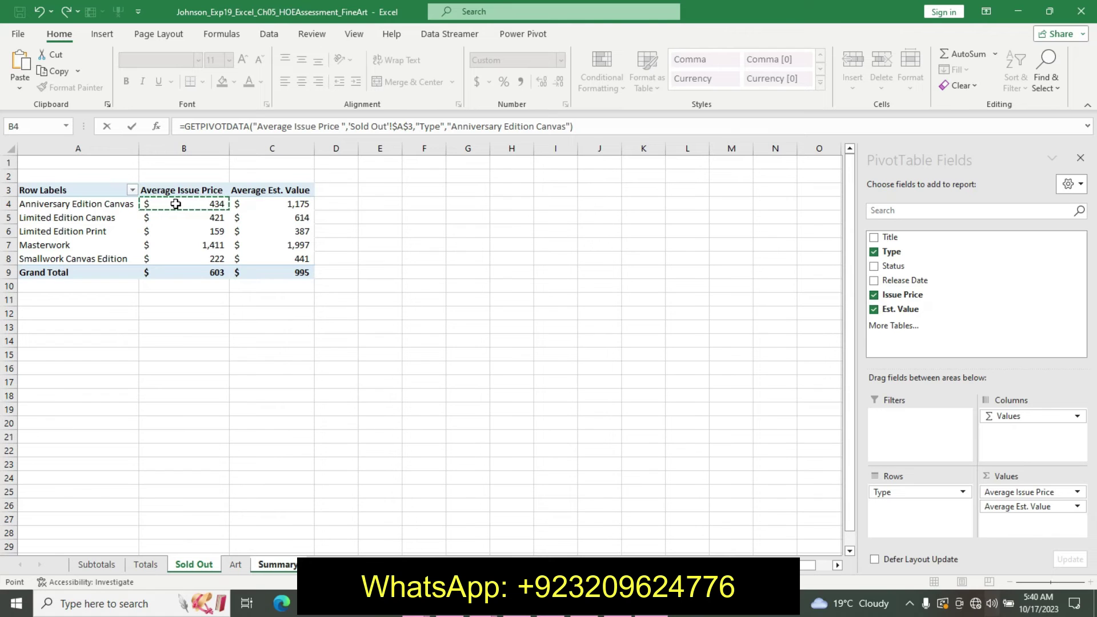
pyautogui.press('Return')
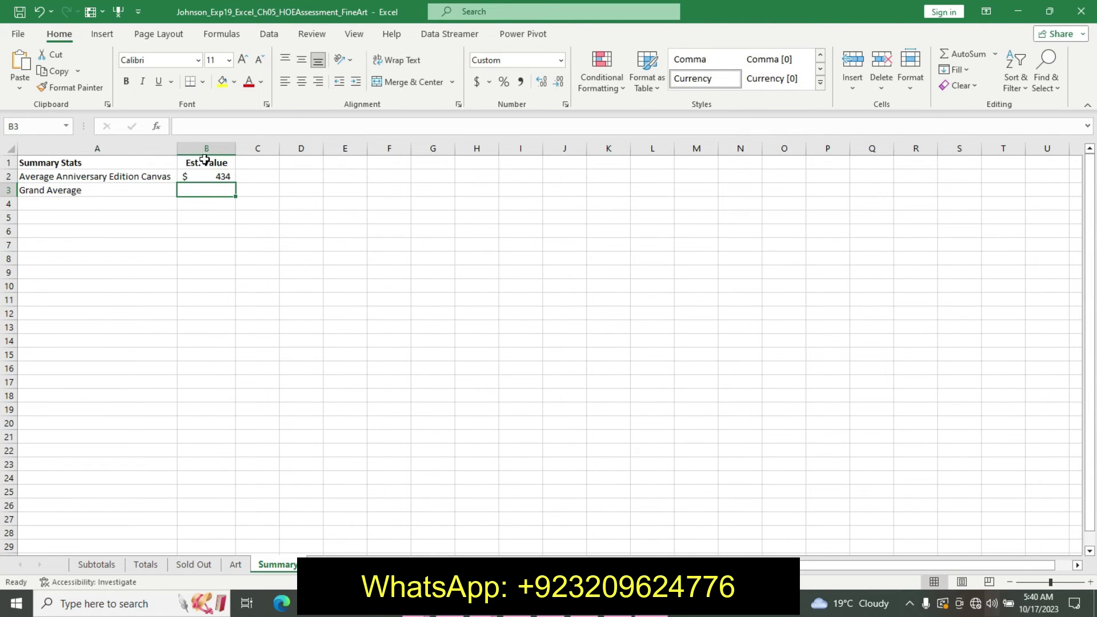
# Begin a B3 reference to the Sold Out grand-total Issue Price, then delete it.
pyautogui.hotkey('alt', 'Tab')
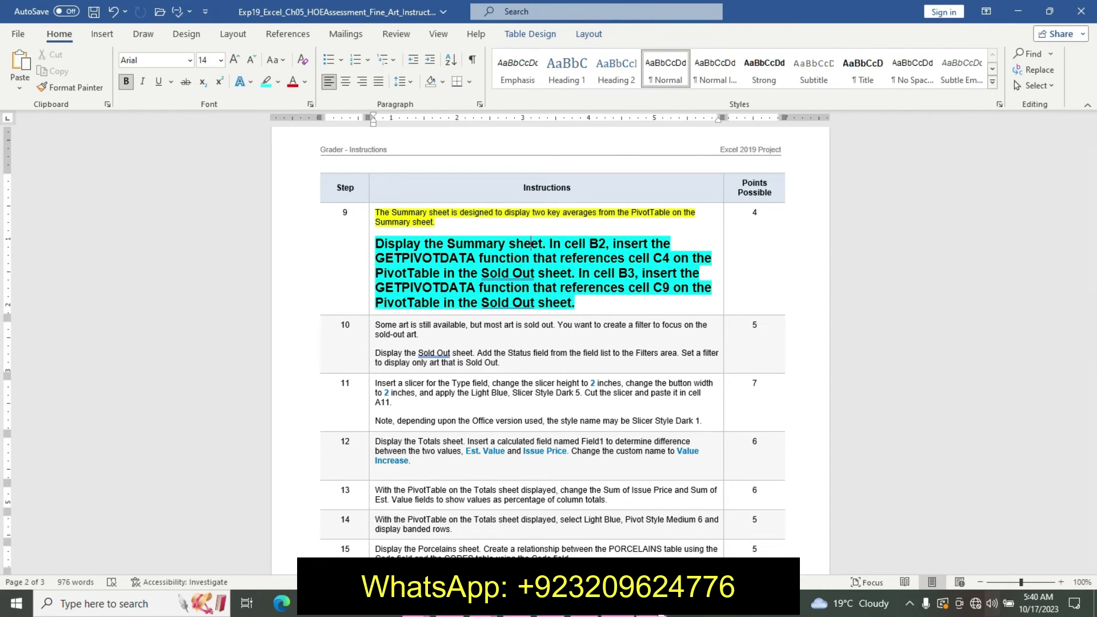
pyautogui.hotkey('alt', 'Tab')
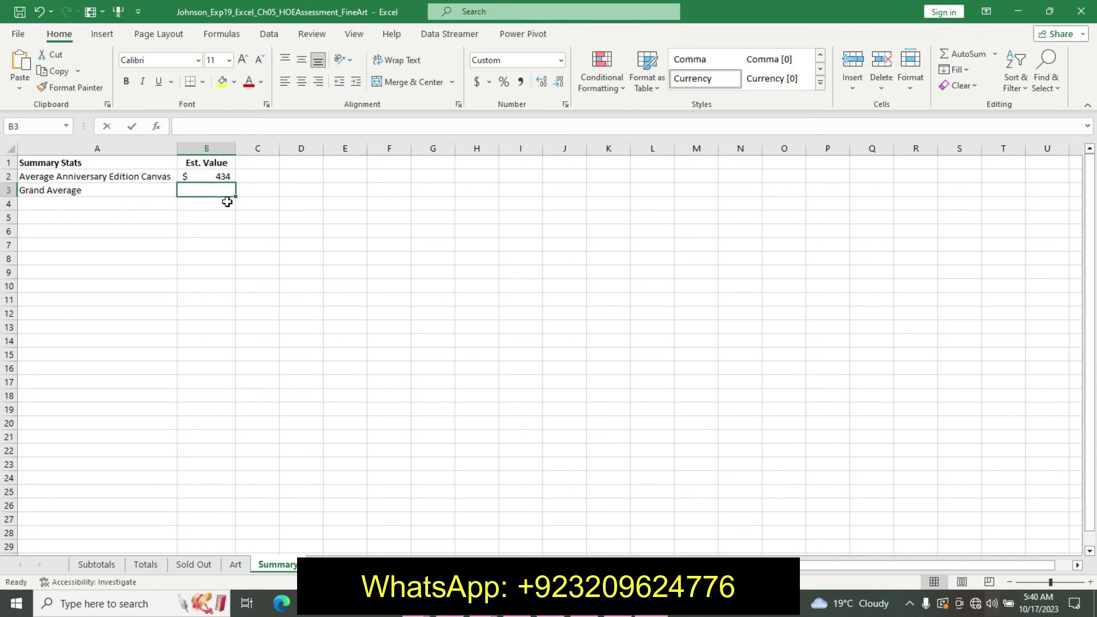
pyautogui.write('=')
pyautogui.click(194, 565)
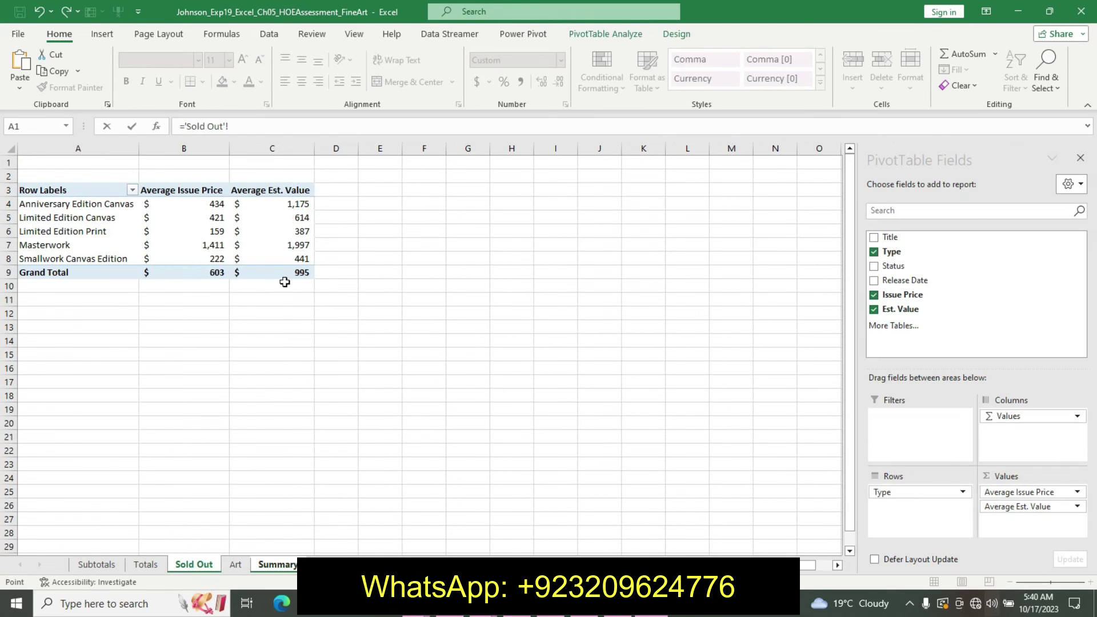
pyautogui.click(215, 273)
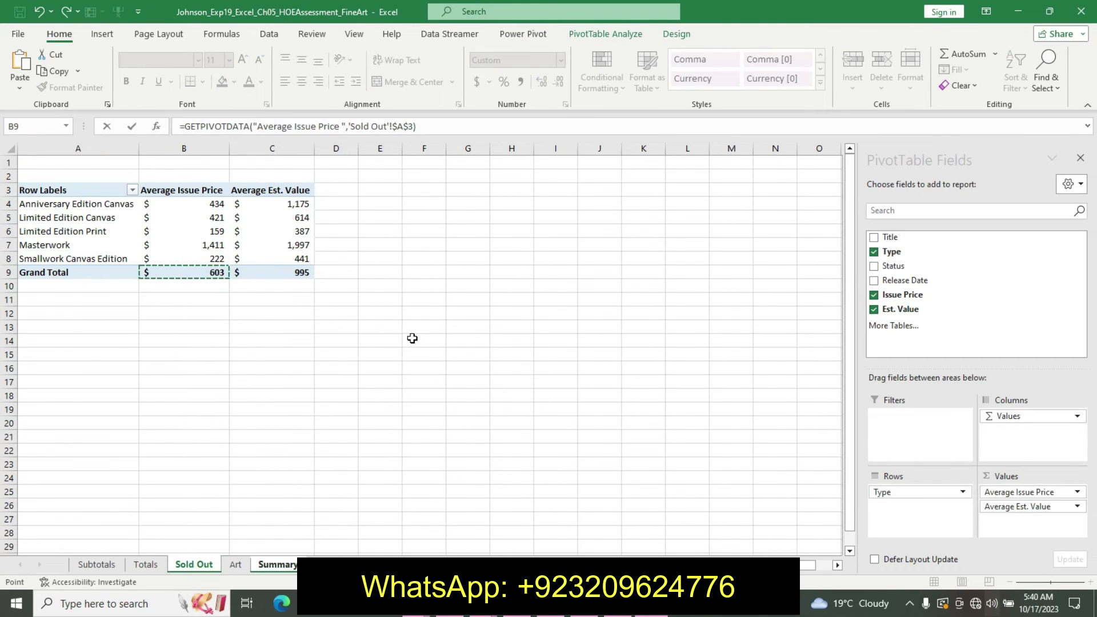
pyautogui.hotkey('alt', 'Tab')
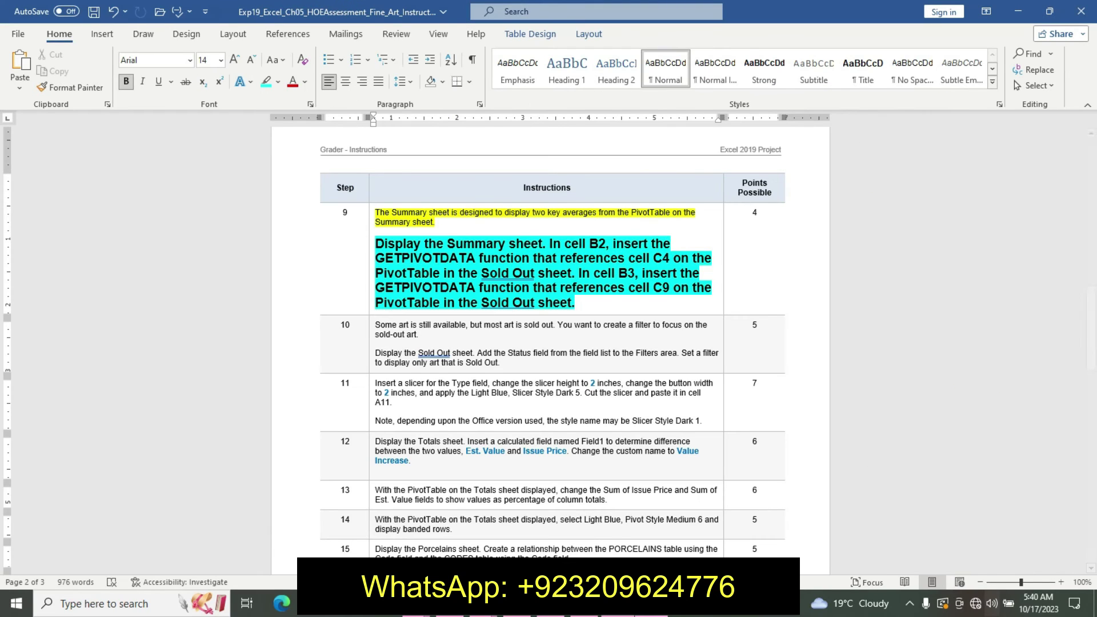
pyautogui.moveTo(204, 603)
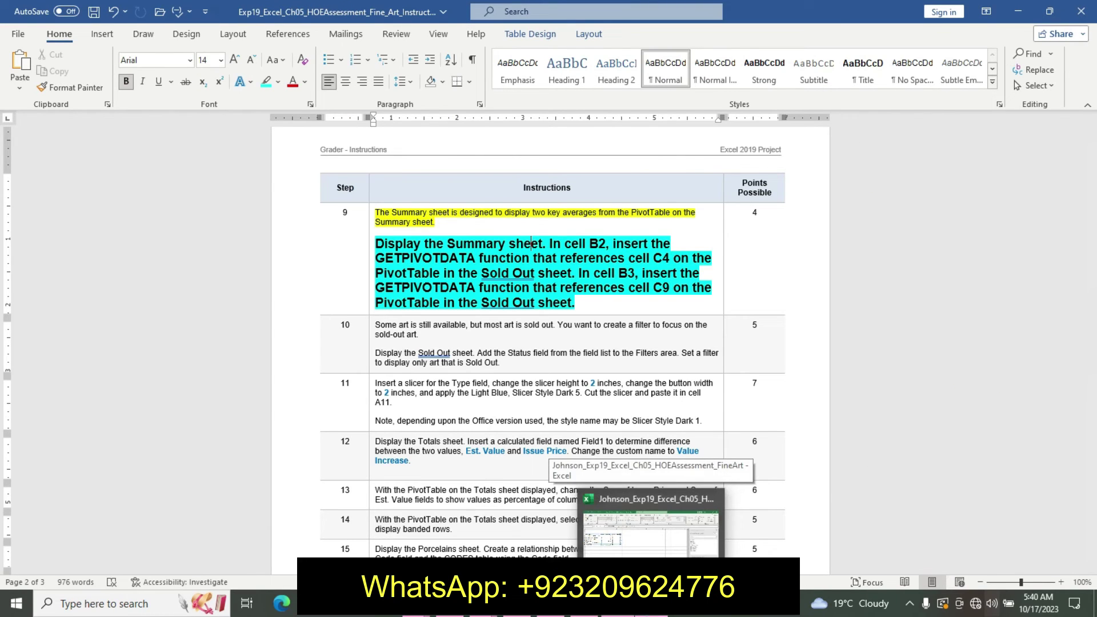
pyautogui.click(652, 532)
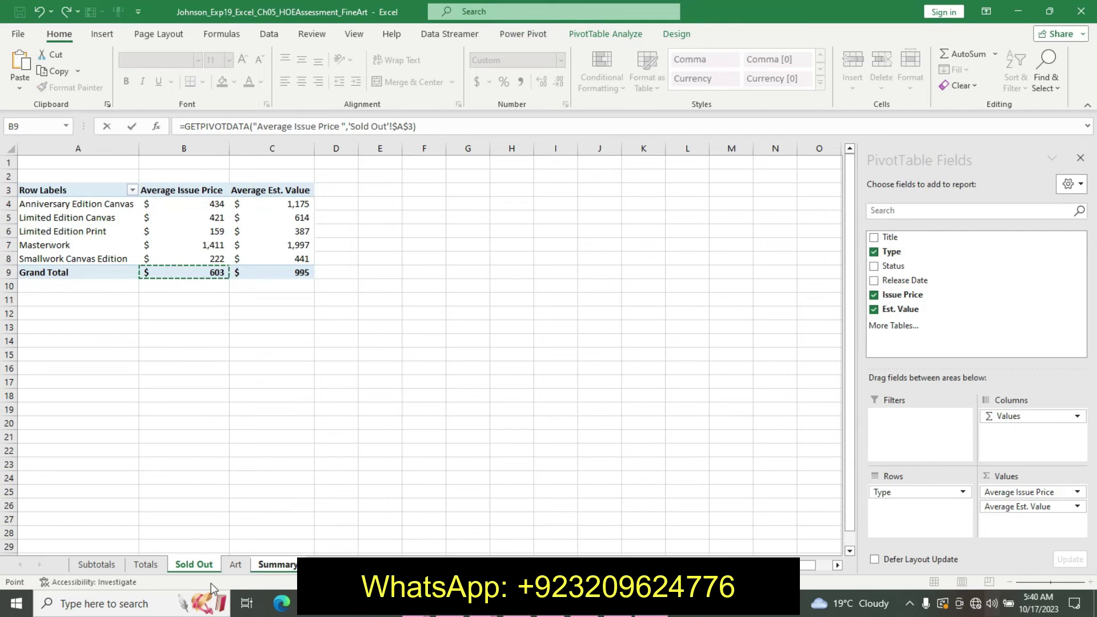
pyautogui.press('BackSpace')
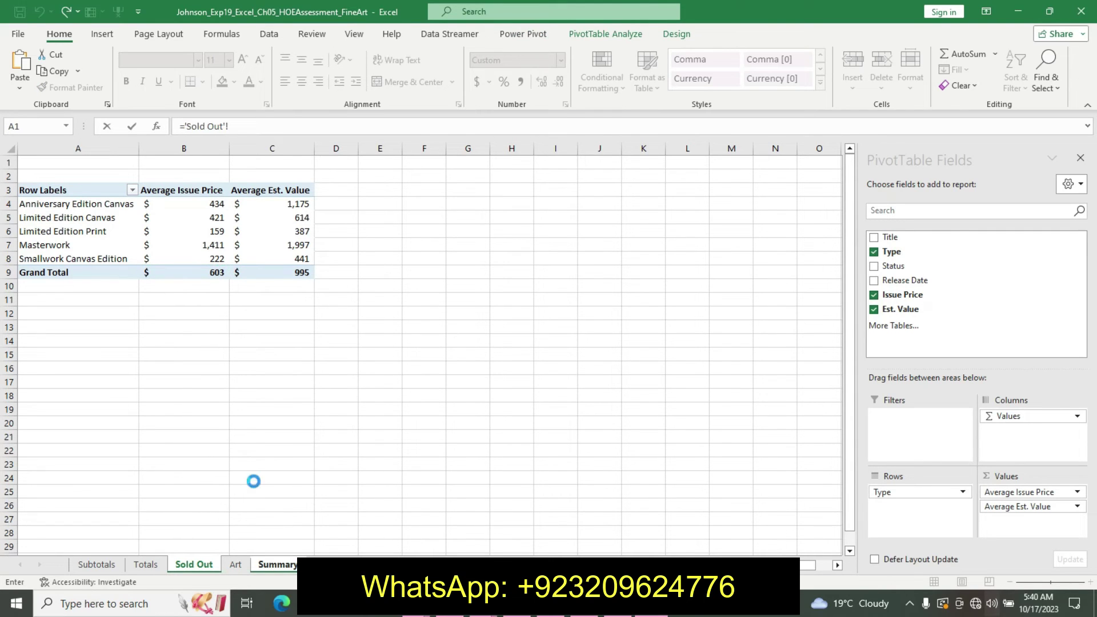
pyautogui.press('BackSpace')
pyautogui.press('BackSpace')
pyautogui.press('BackSpace')
pyautogui.press('BackSpace')
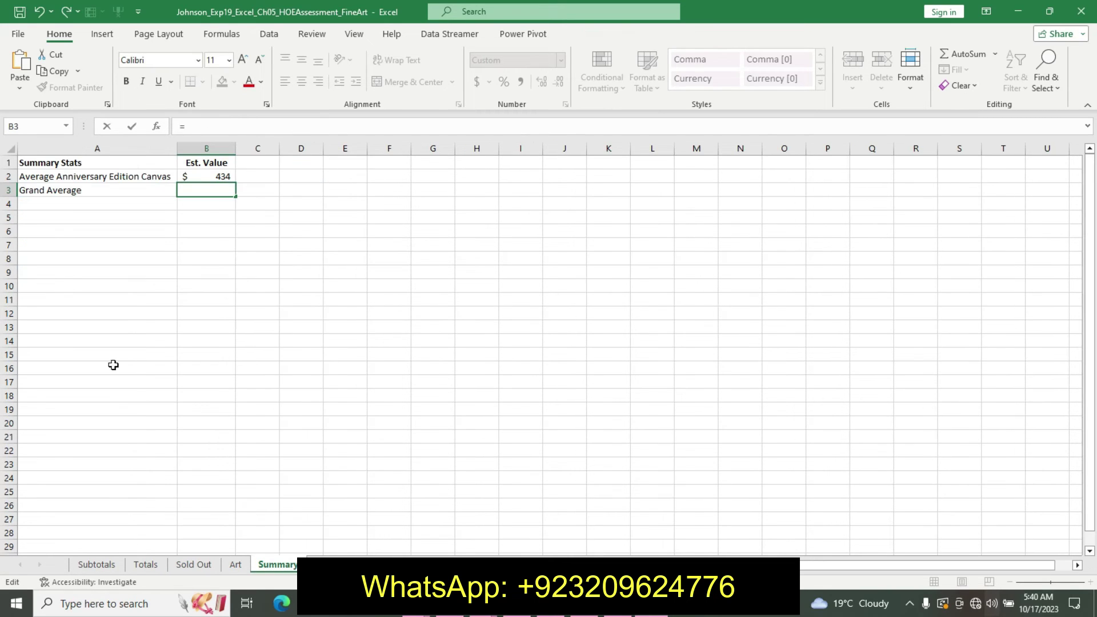
pyautogui.press('BackSpace')
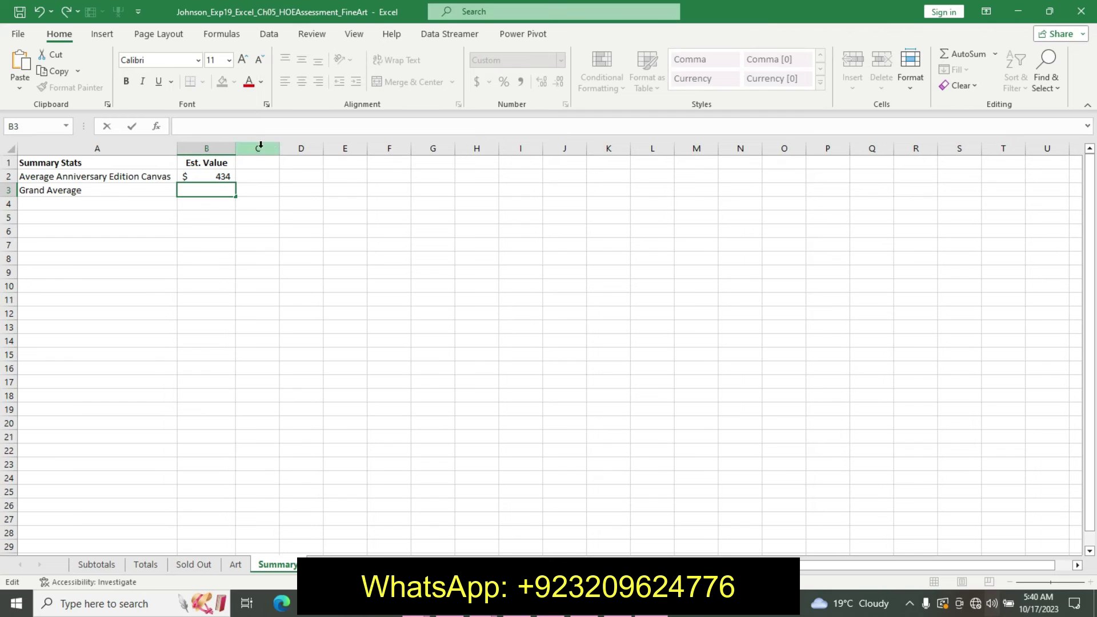
# Rebuild B2 as GETPIVOTDATA on Sold Out C4, the Canvas average Est. Value ($1,175).
pyautogui.click(215, 174)
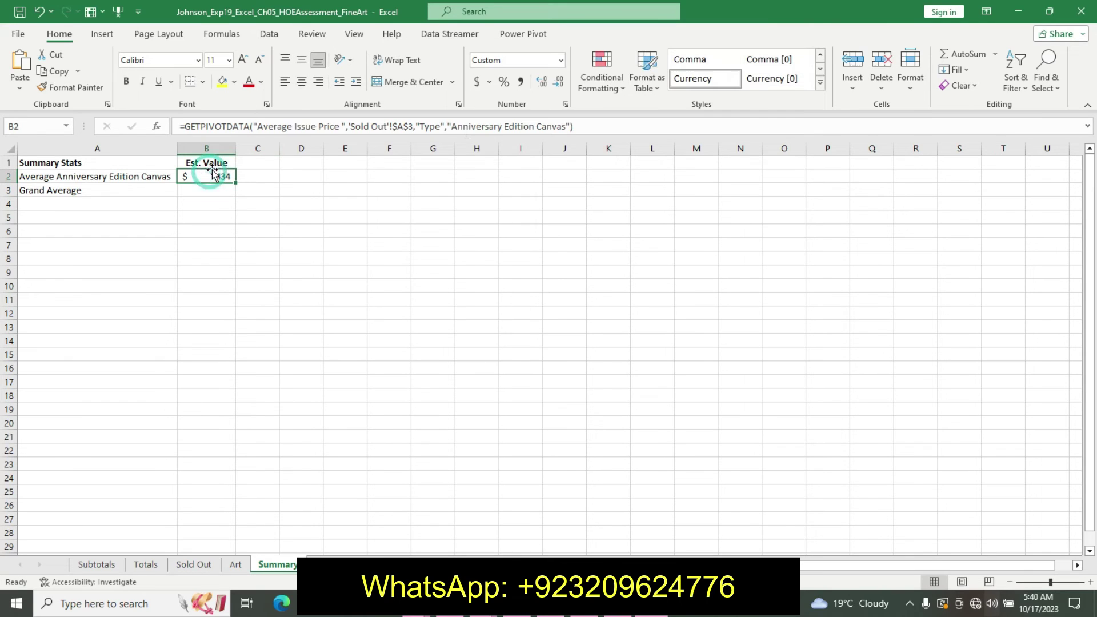
pyautogui.click(591, 128)
pyautogui.press('BackSpace')
pyautogui.press('BackSpace')
pyautogui.press('BackSpace')
pyautogui.press('BackSpace')
pyautogui.press('BackSpace')
pyautogui.press('BackSpace')
pyautogui.press('BackSpace')
pyautogui.press('BackSpace')
pyautogui.press('BackSpace')
pyautogui.press('BackSpace')
pyautogui.press('BackSpace')
pyautogui.press('BackSpace')
pyautogui.press('BackSpace')
pyautogui.press('BackSpace')
pyautogui.press('BackSpace')
pyautogui.press('BackSpace')
pyautogui.press('BackSpace')
pyautogui.press('BackSpace')
pyautogui.press('BackSpace')
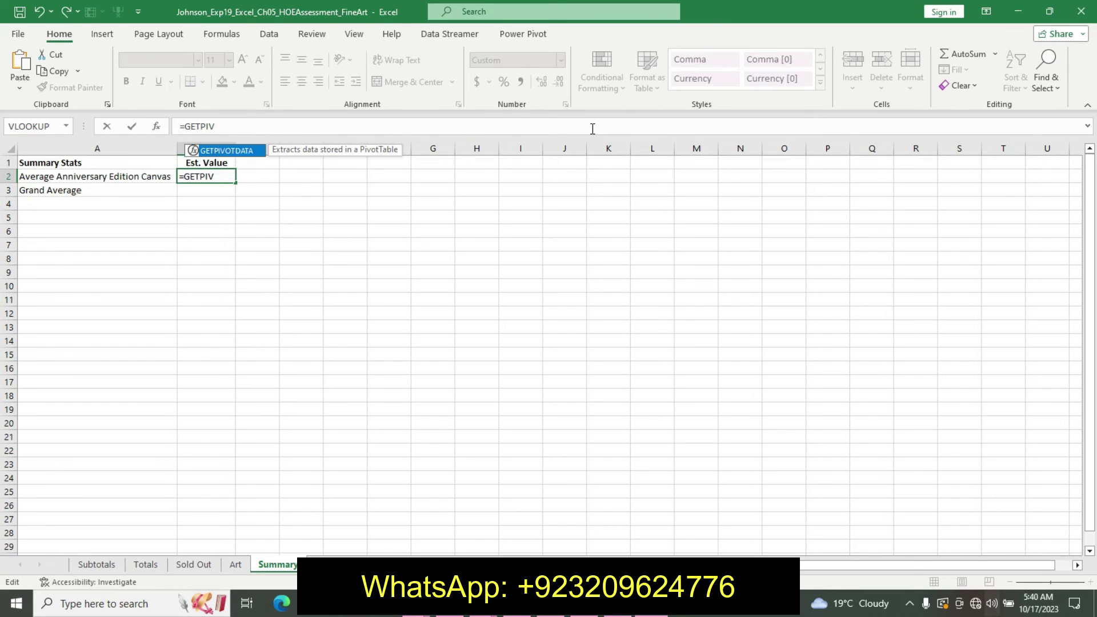
pyautogui.press('BackSpace')
pyautogui.press('BackSpace')
pyautogui.press('BackSpace')
pyautogui.press('BackSpace')
pyautogui.press('BackSpace')
pyautogui.press('BackSpace')
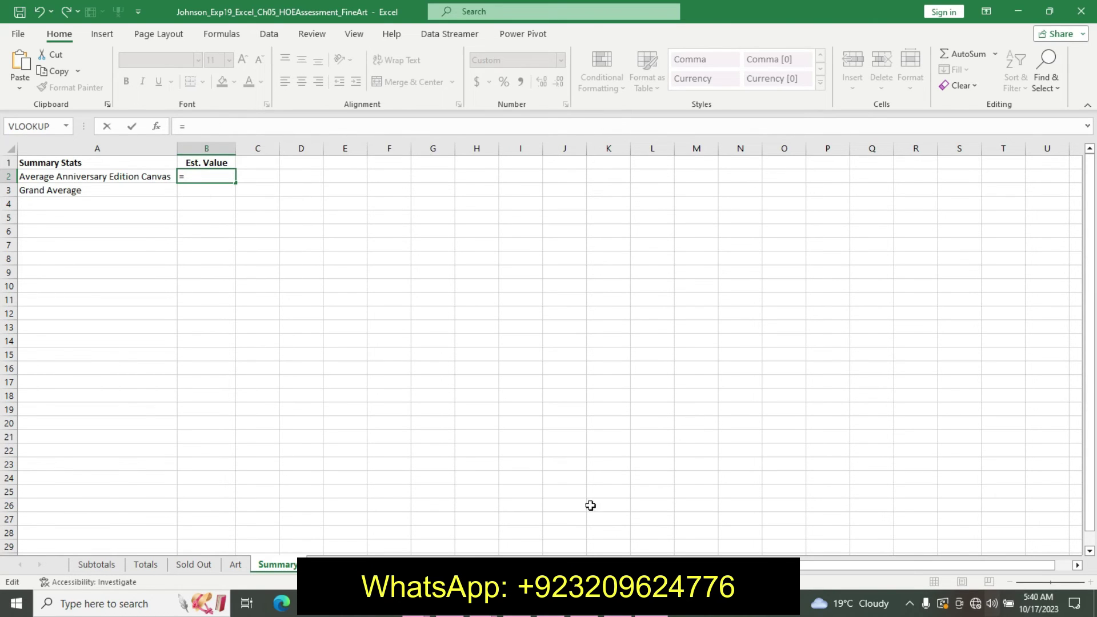
pyautogui.click(197, 567)
pyautogui.click(293, 204)
pyautogui.press('Return')
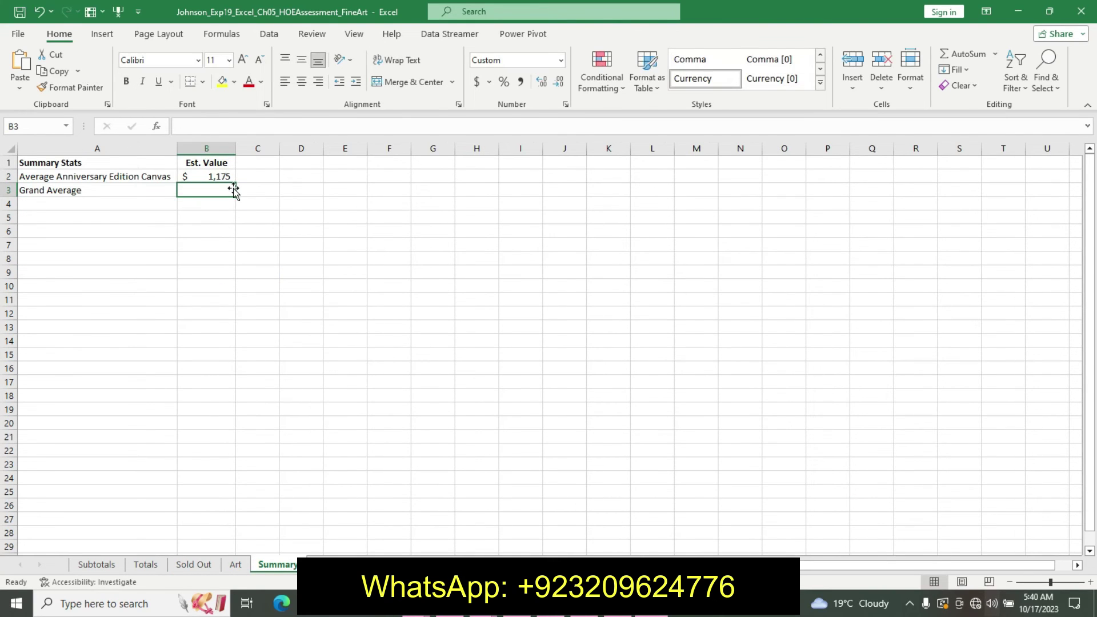
# Set B3 to the Sold Out grand average Est. Value ($995) via GETPIVOTDATA.
pyautogui.write('=')
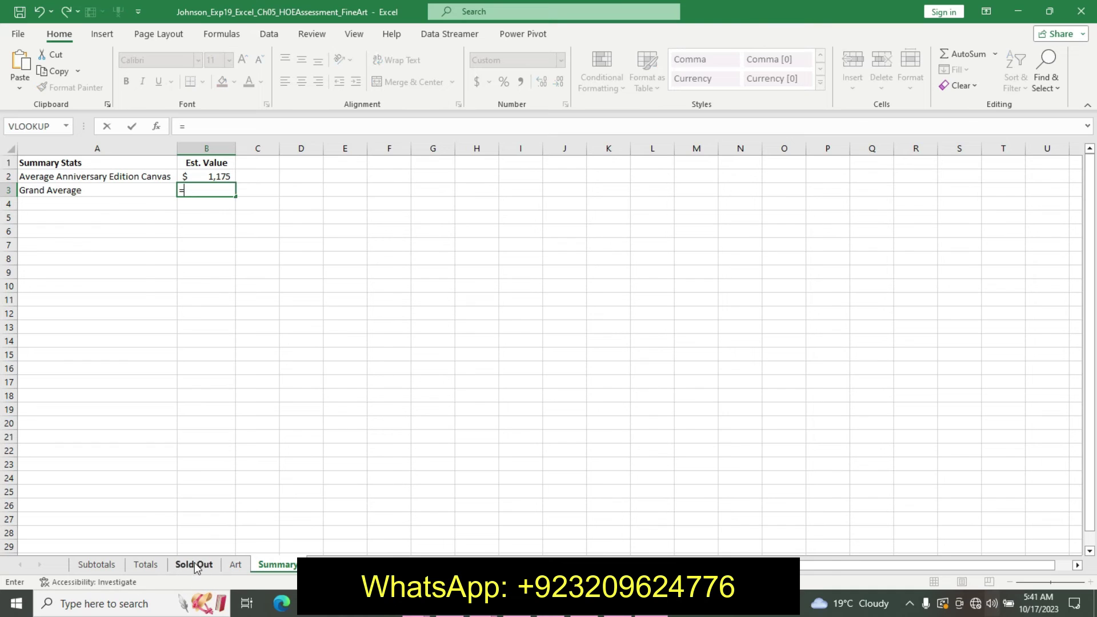
pyautogui.click(194, 564)
pyautogui.click(271, 273)
pyautogui.press('Return')
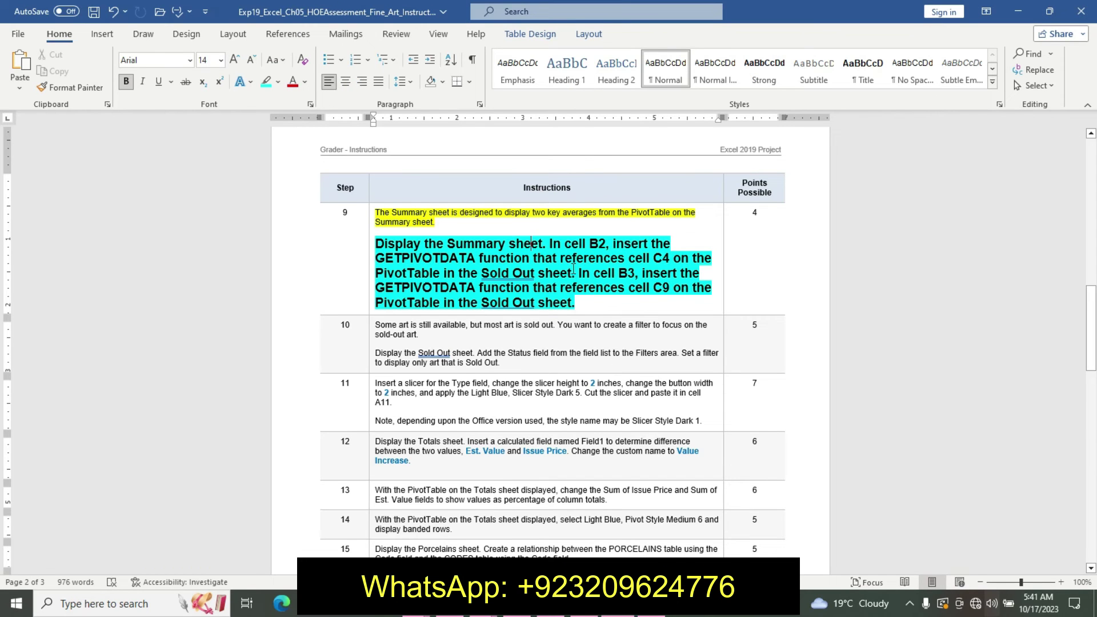
# Undo step 9's emphasis and highlight step 10's opening sentence in yellow.
pyautogui.hotkey('ctrl', 'z')
pyautogui.hotkey('ctrl', 'z')
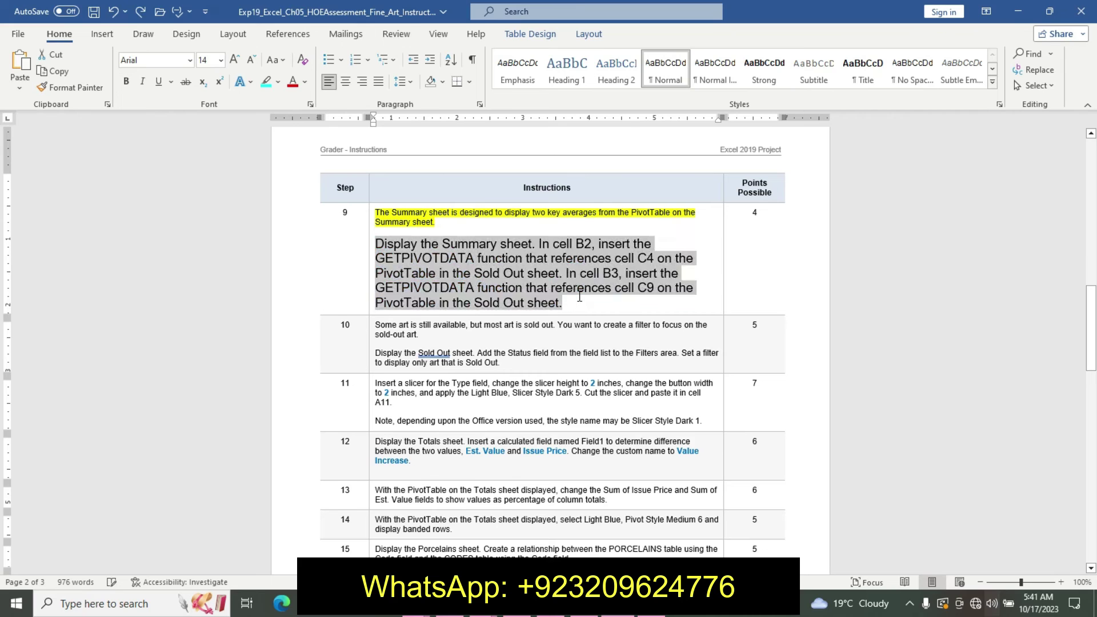
pyautogui.hotkey('ctrl', 'z')
pyautogui.hotkey('ctrl', 'z')
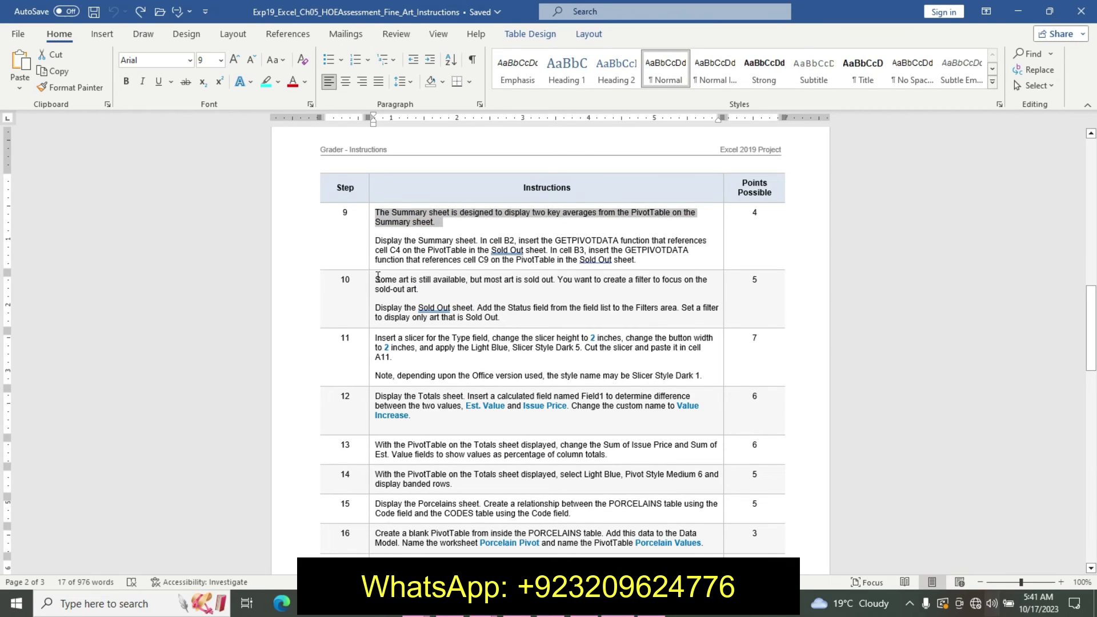
pyautogui.moveTo(376, 279); pyautogui.dragTo(423, 289)
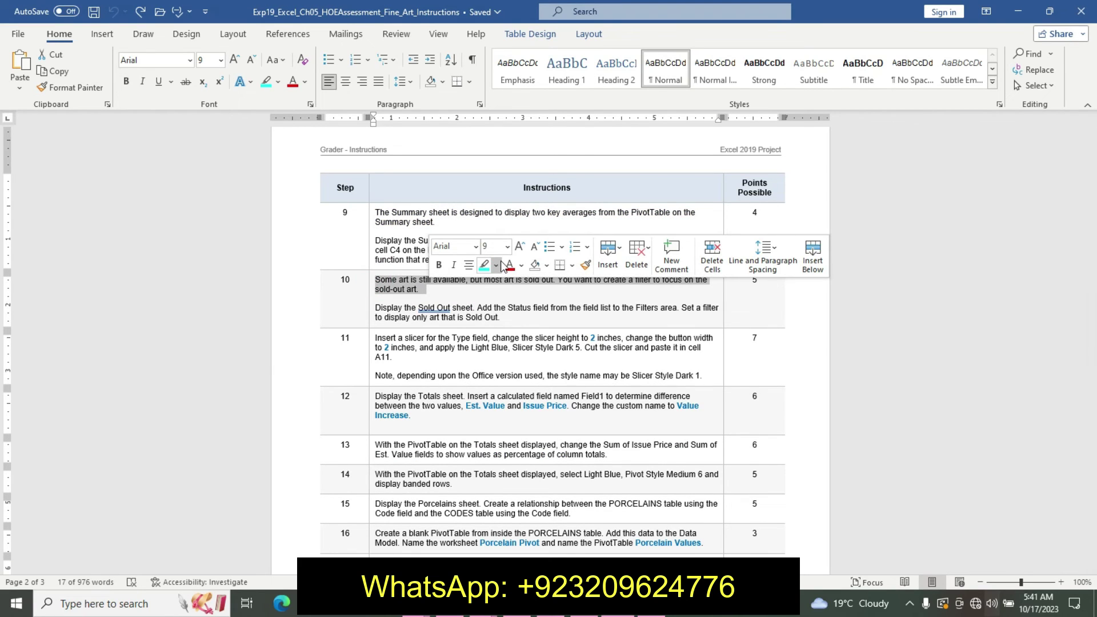
pyautogui.click(496, 265)
pyautogui.click(494, 278)
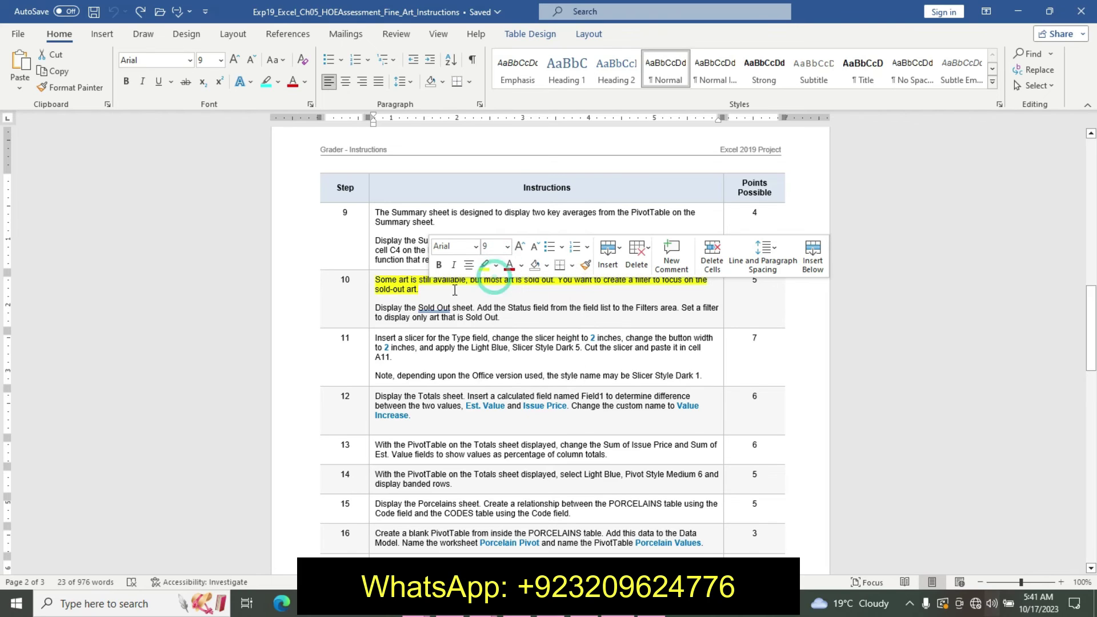
# Make step 10's instruction paragraph 12-point bold with turquoise highlight, then display Excel's Sold Out sheet.
pyautogui.keyDown('ctrl'); pyautogui.click(375, 309); pyautogui.keyUp('ctrl')
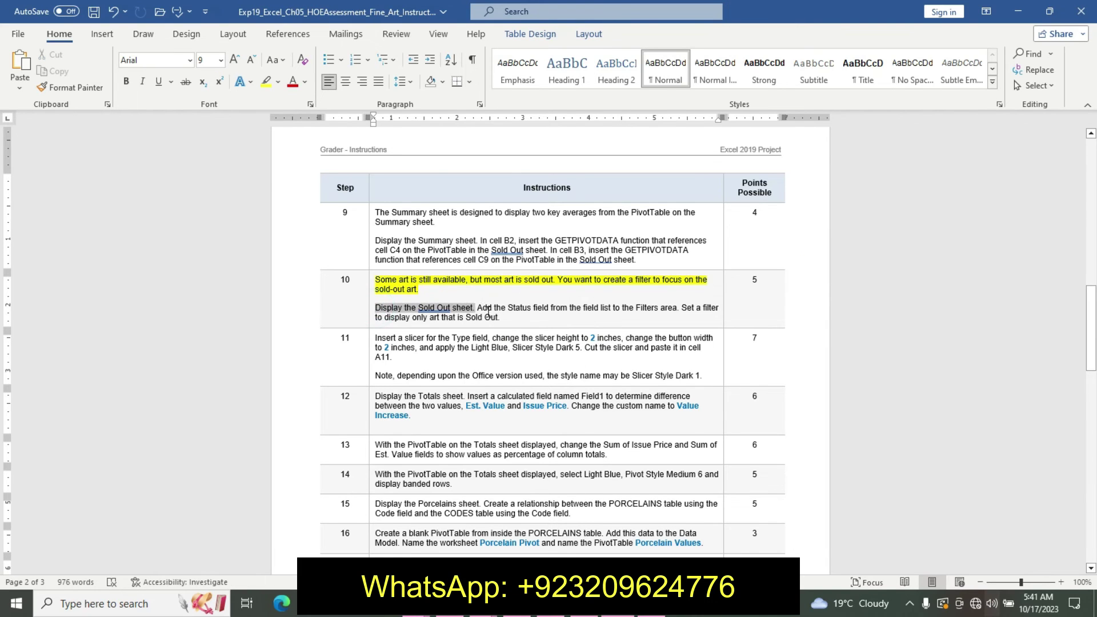
pyautogui.tripleClick(489, 311)
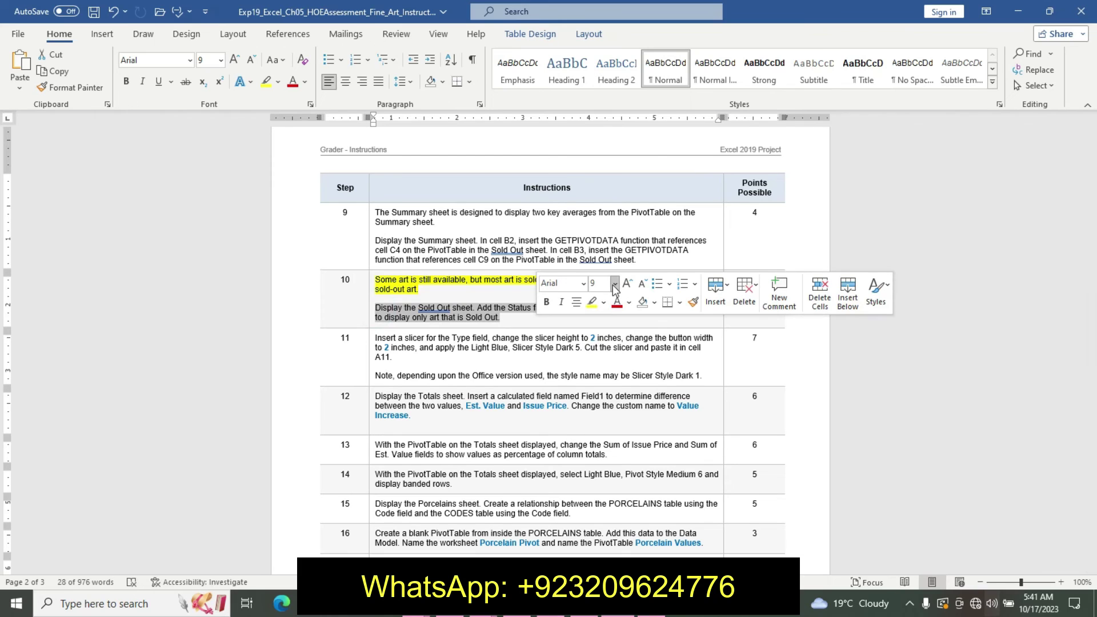
pyautogui.click(615, 284)
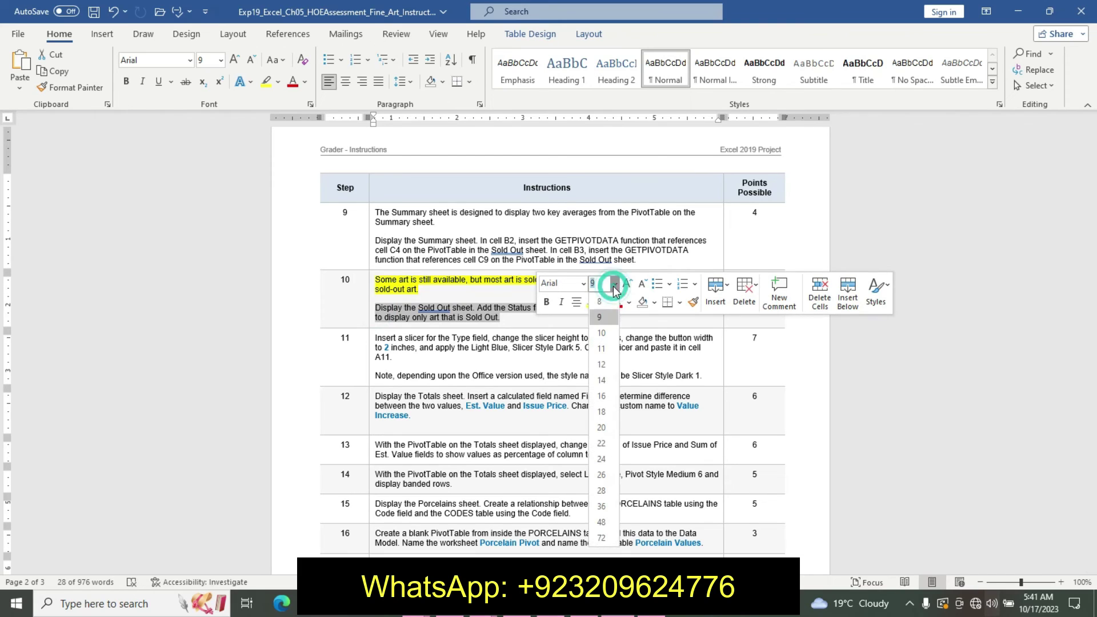
pyautogui.click(603, 369)
pyautogui.click(546, 302)
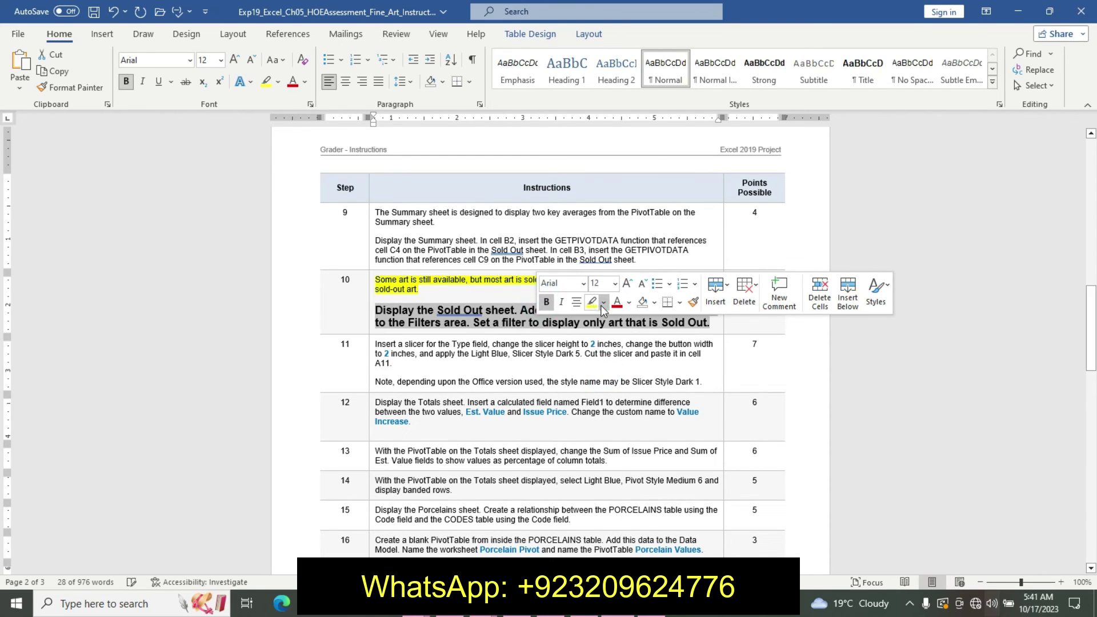
pyautogui.click(603, 305)
pyautogui.click(636, 322)
pyautogui.click(584, 362)
pyautogui.hotkey('alt', 'Tab')
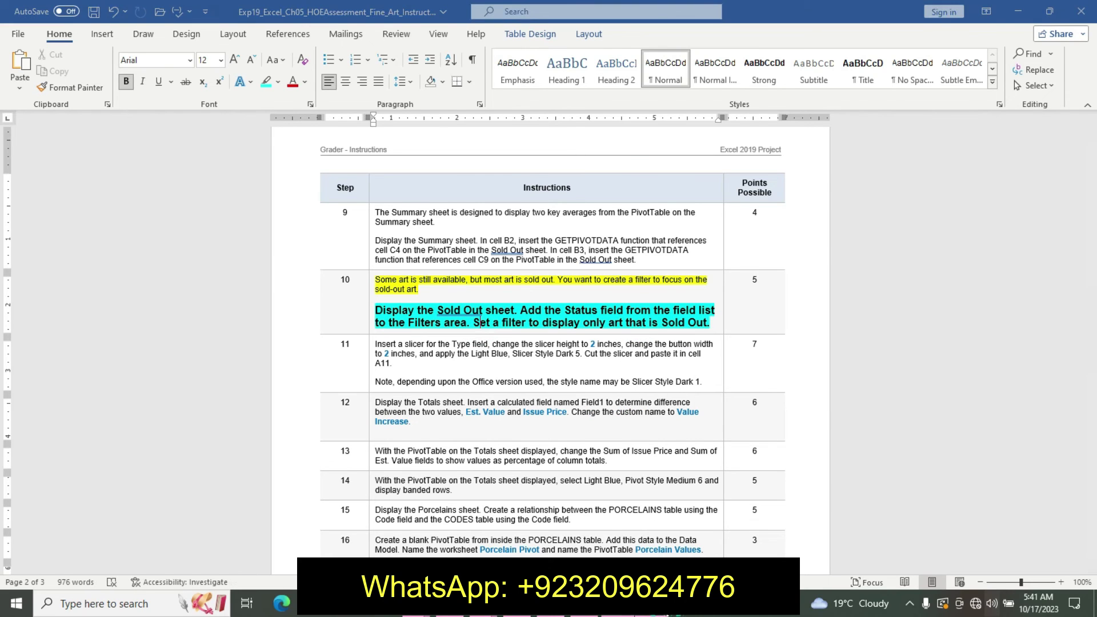
pyautogui.click(193, 564)
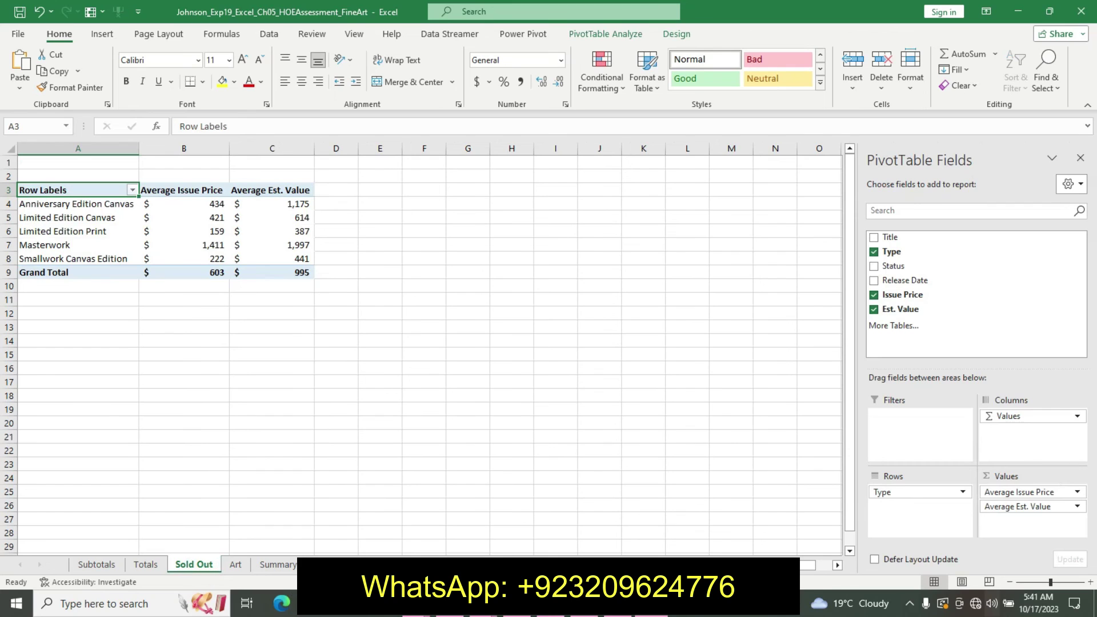
# Place Status in the PivotTable's Filters area, adding a Status (All) filter above the Type averages.
pyautogui.hotkey('alt', 'Tab')
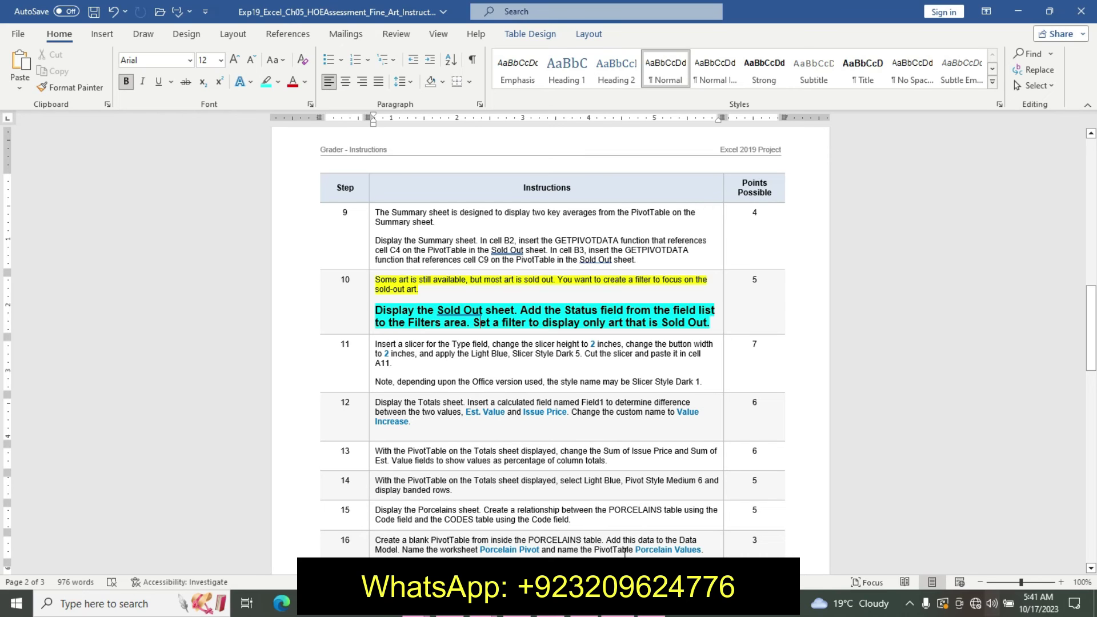
pyautogui.hotkey('alt', 'Tab')
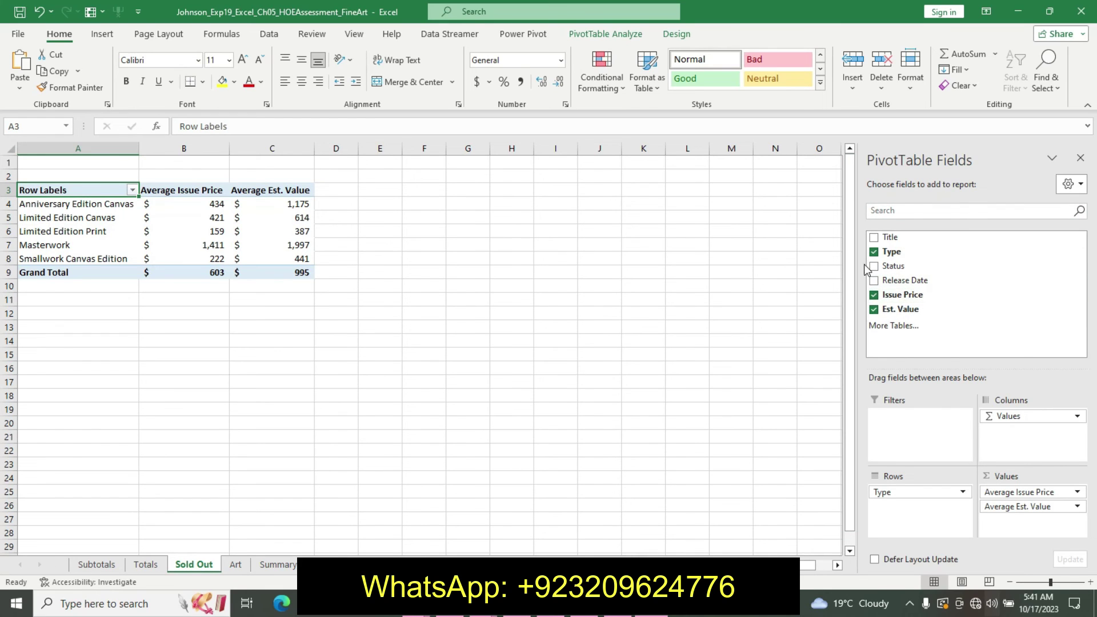
pyautogui.hotkey('alt', 'Tab')
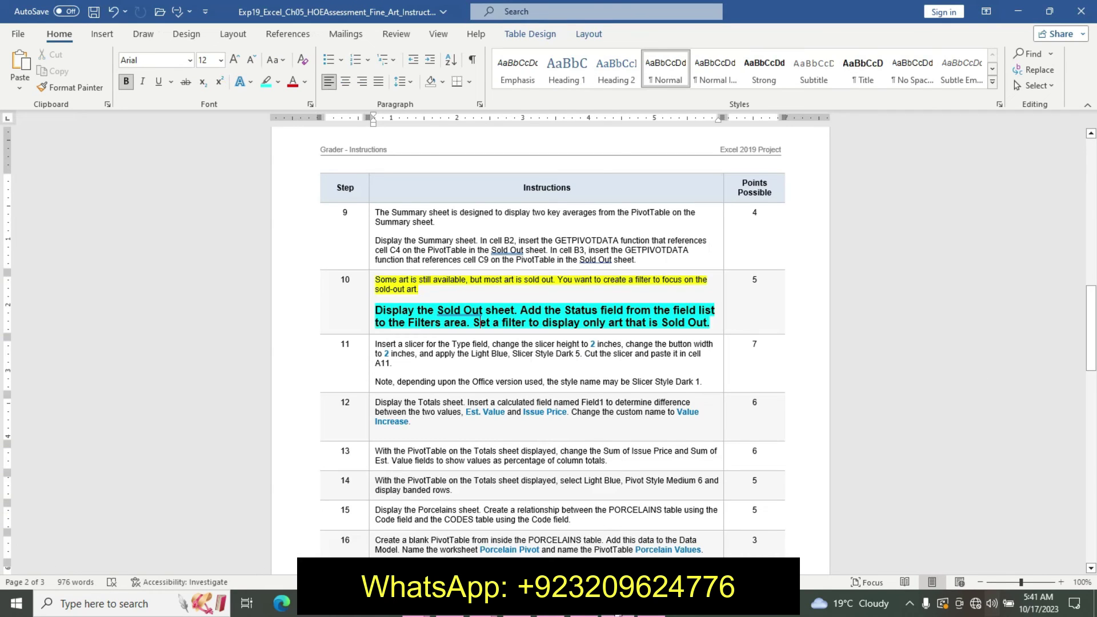
pyautogui.hotkey('alt', 'Tab')
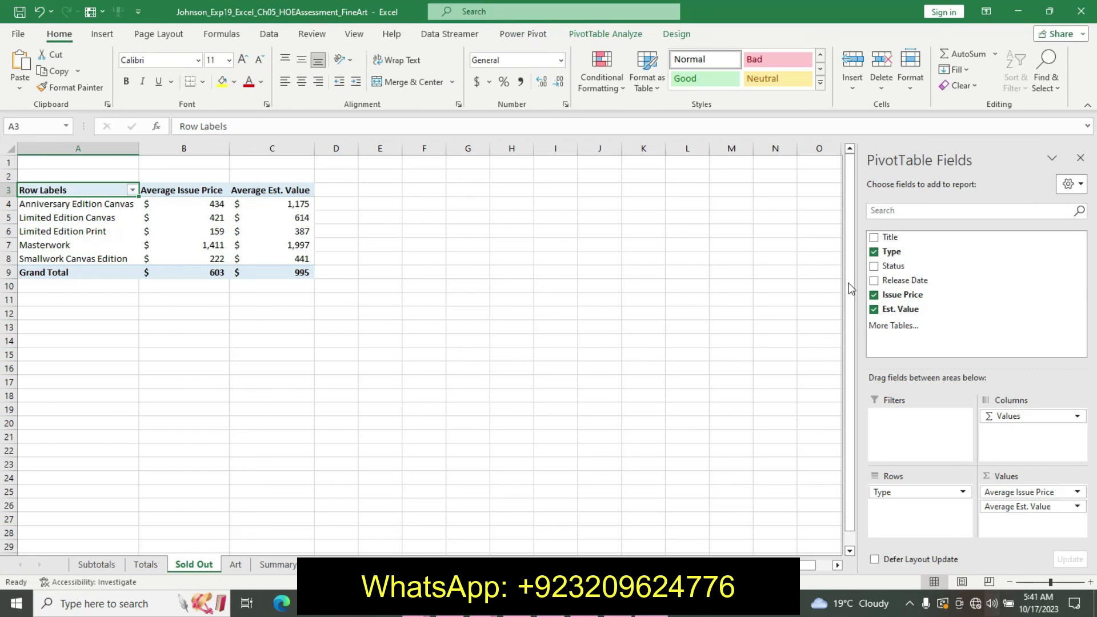
pyautogui.moveTo(883, 266)
pyautogui.mouseDown()
pyautogui.moveTo(886, 323)
pyautogui.moveTo(914, 424)
pyautogui.mouseUp()
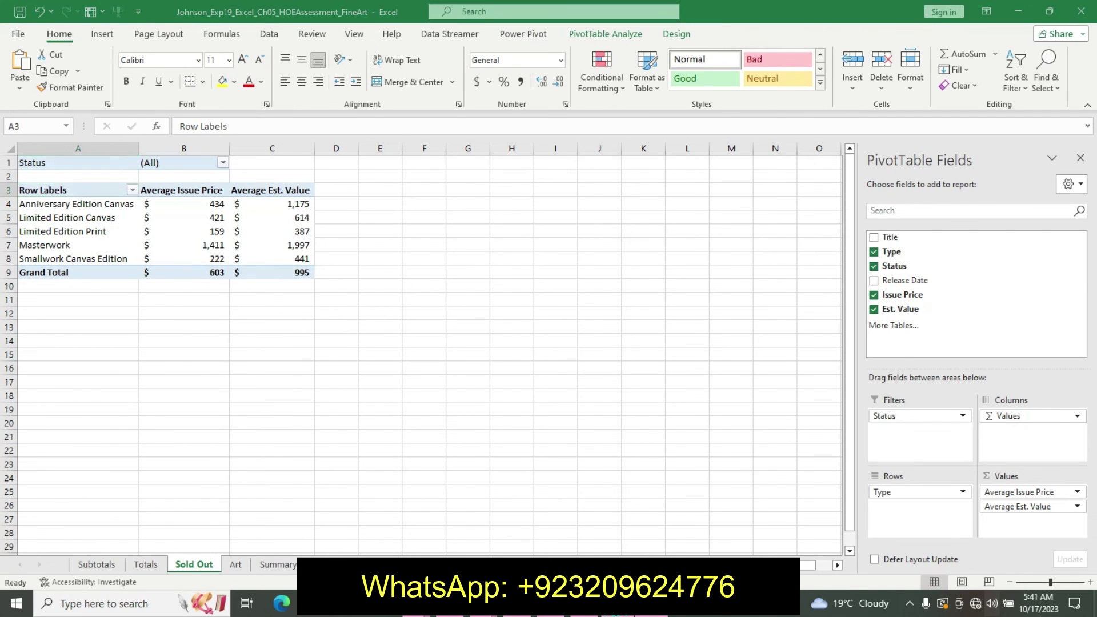
pyautogui.hotkey('alt', 'Tab')
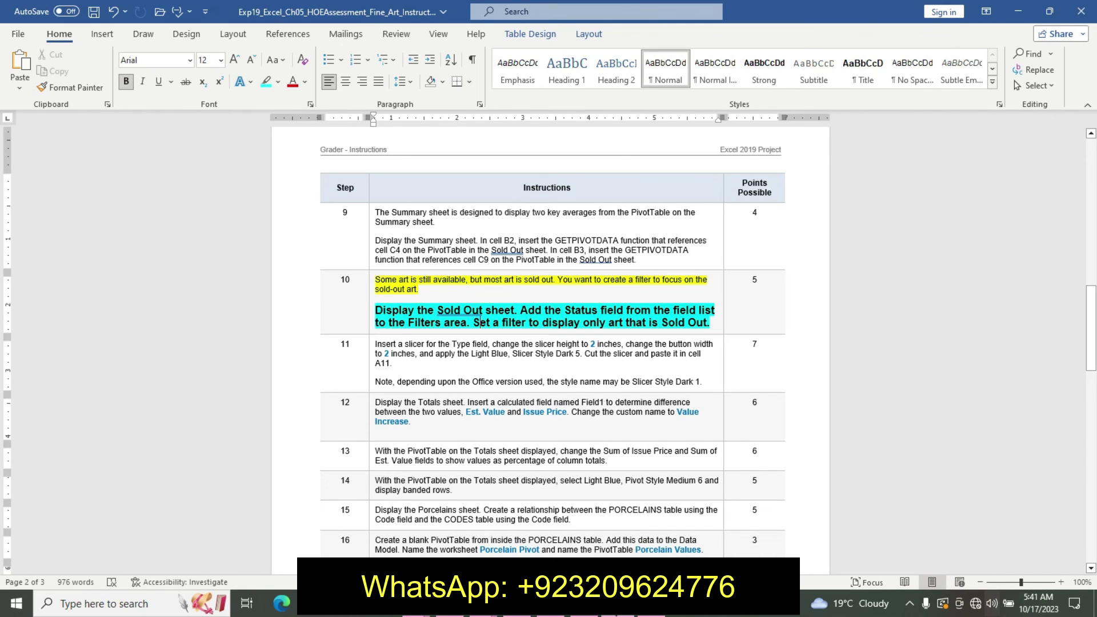
# Filter the PivotTable's Status to Sold Out, giving grand averages of $585 and $1,052.
pyautogui.hotkey('alt', 'Tab')
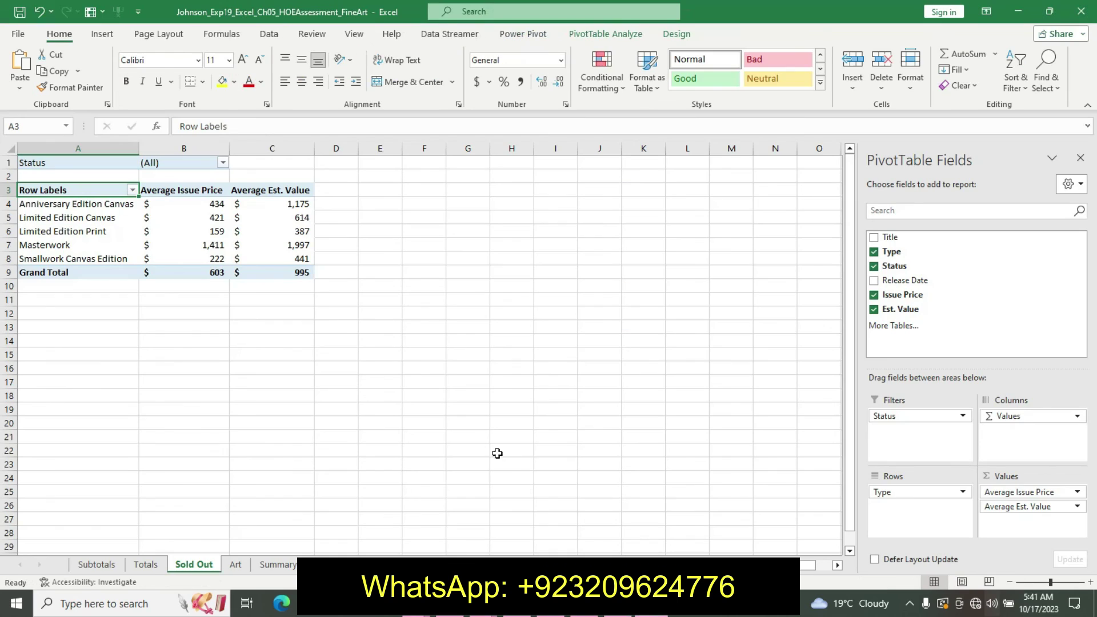
pyautogui.click(221, 164)
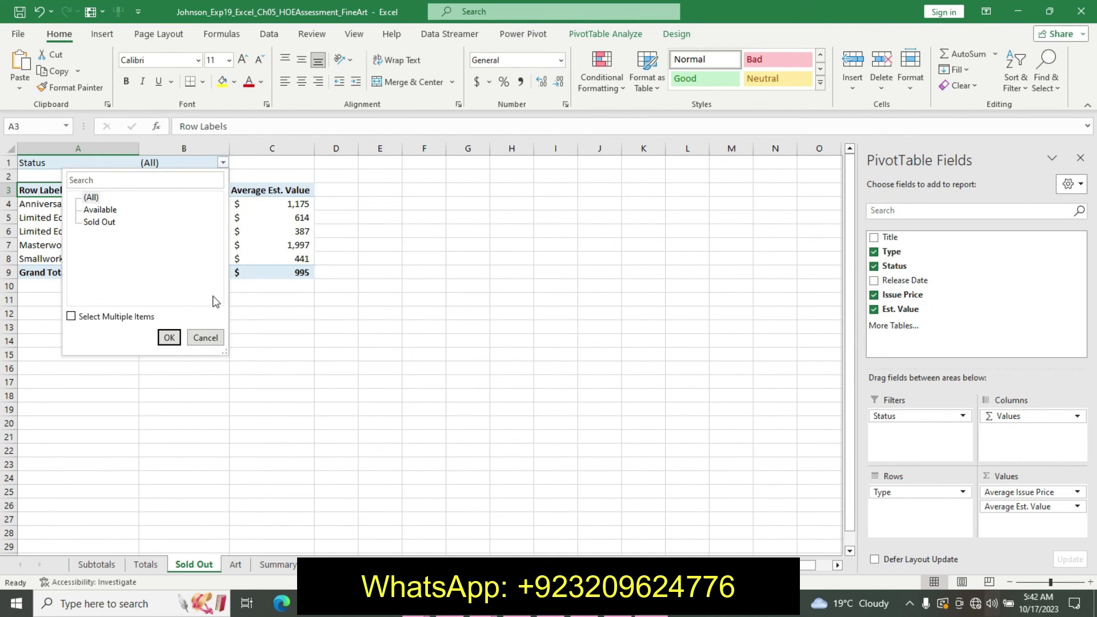
pyautogui.click(170, 337)
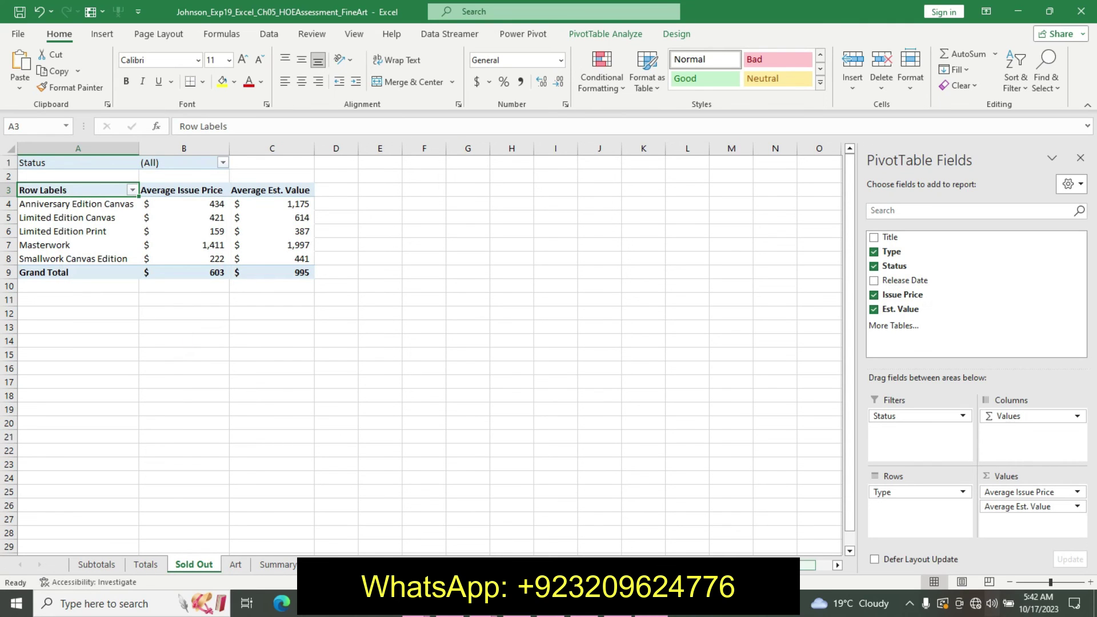
pyautogui.hotkey('alt', 'Tab')
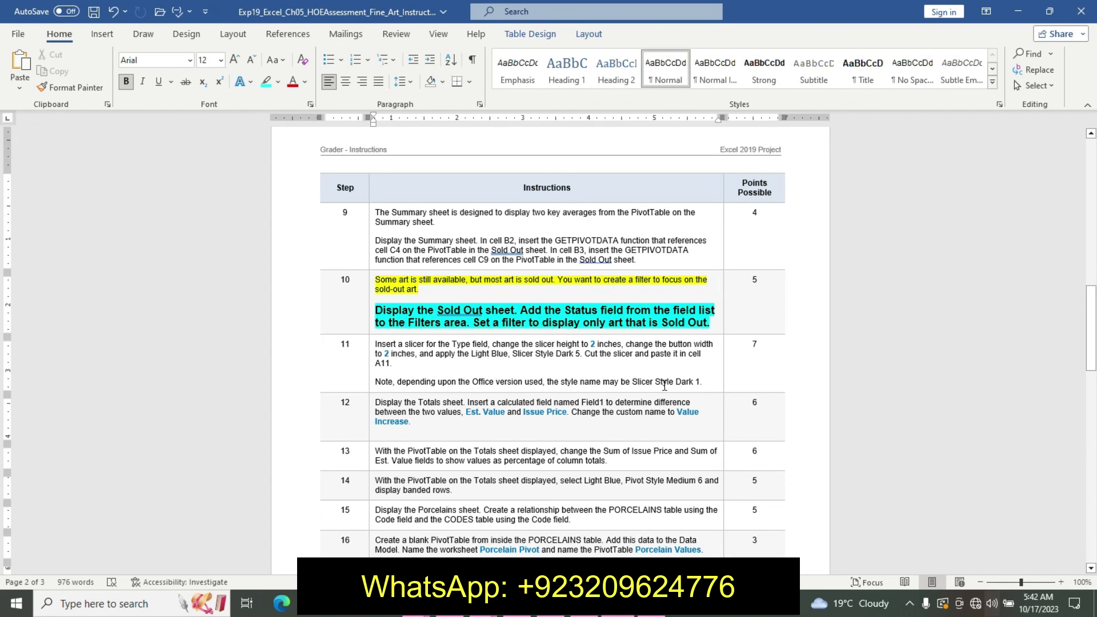
pyautogui.hotkey('alt', 'Tab')
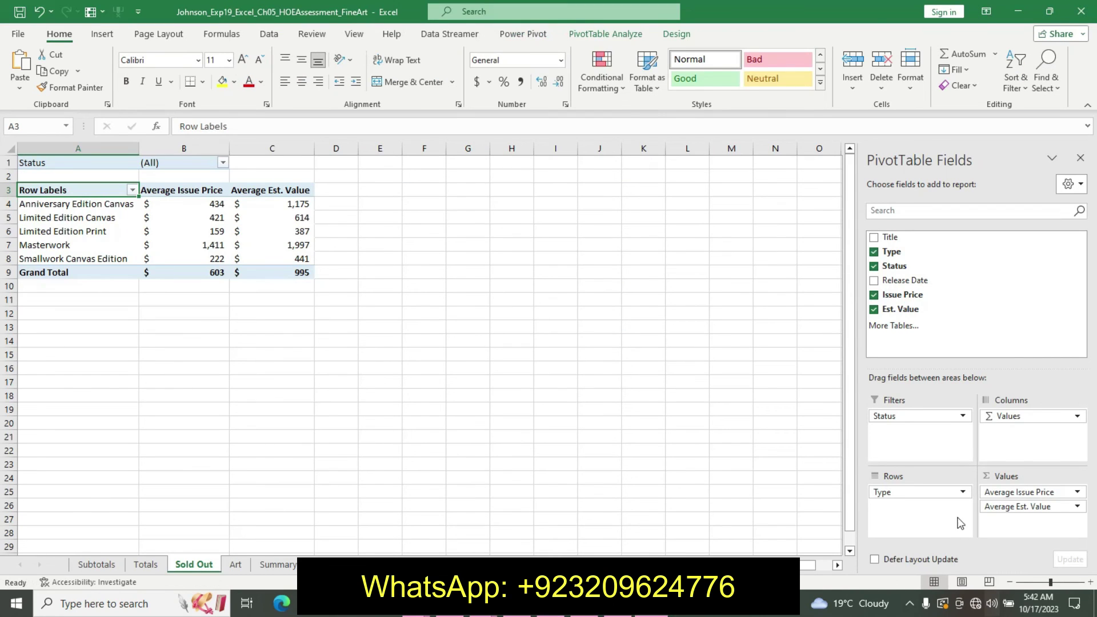
pyautogui.click(966, 417)
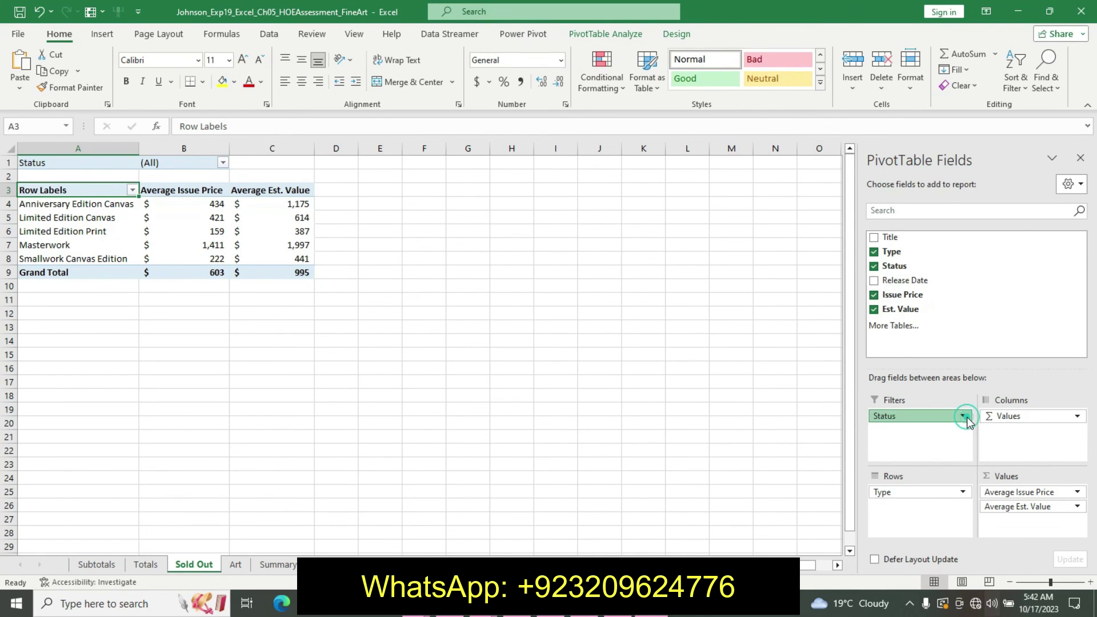
pyautogui.click(942, 579)
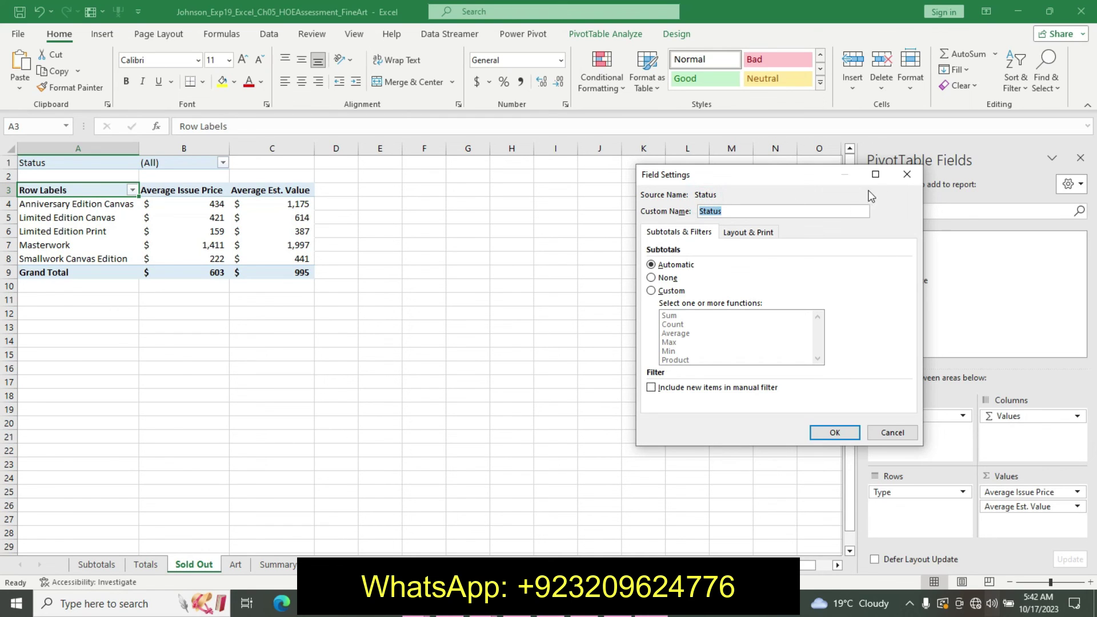
pyautogui.click(905, 177)
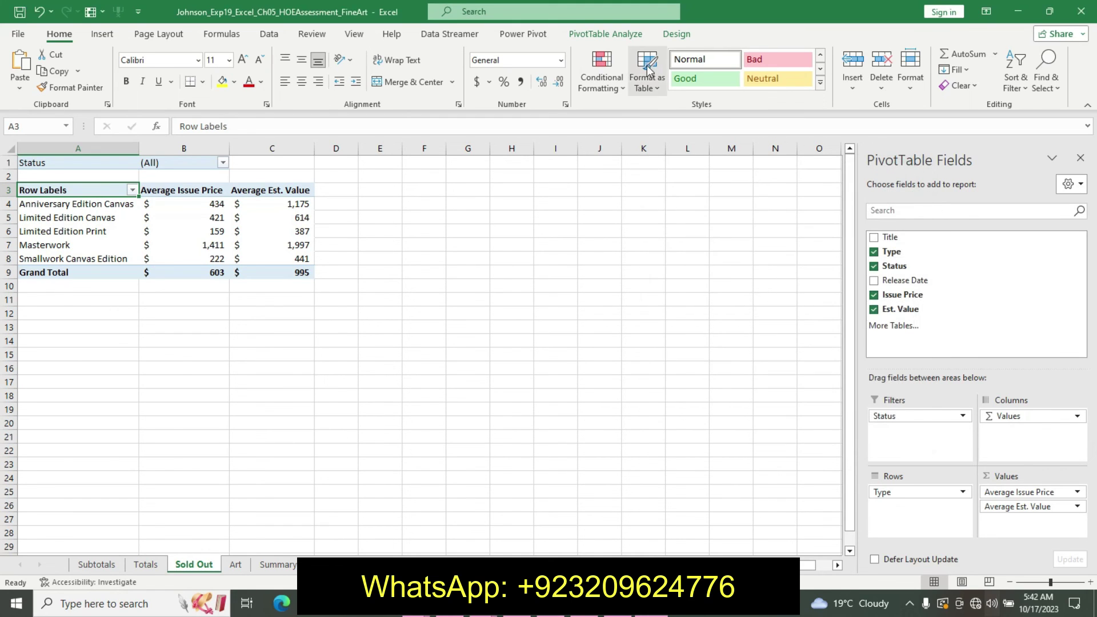
pyautogui.click(223, 164)
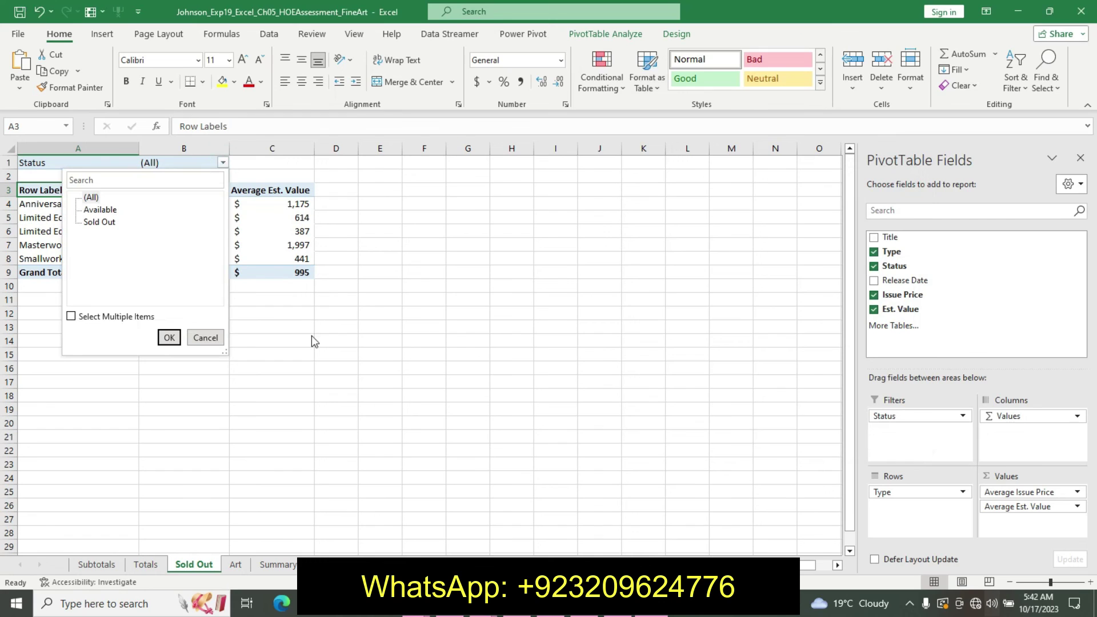
pyautogui.click(100, 223)
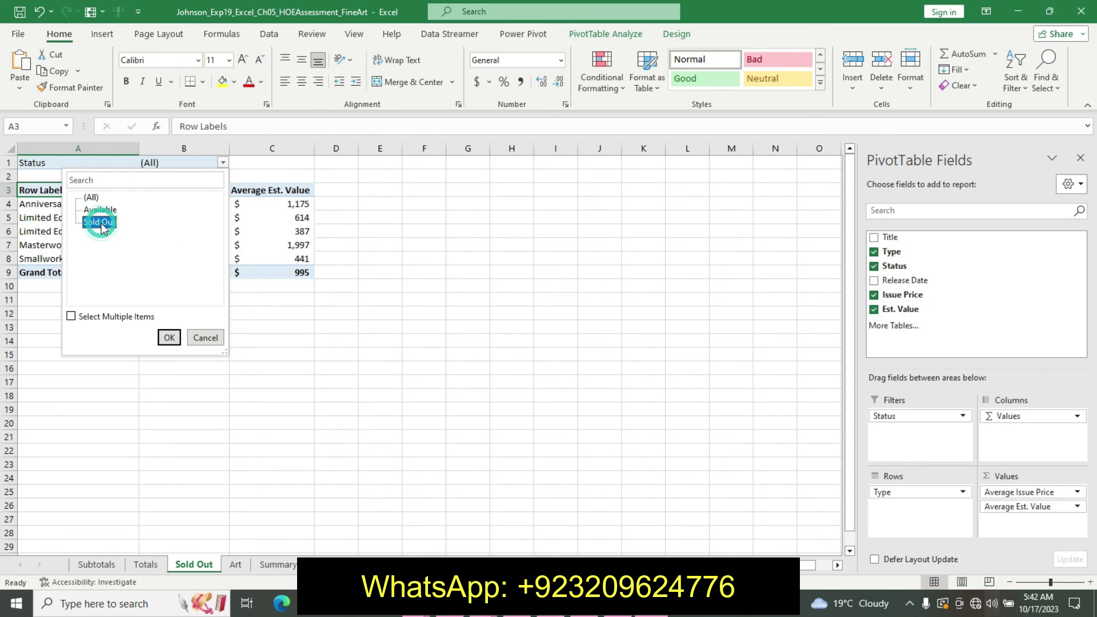
pyautogui.click(169, 337)
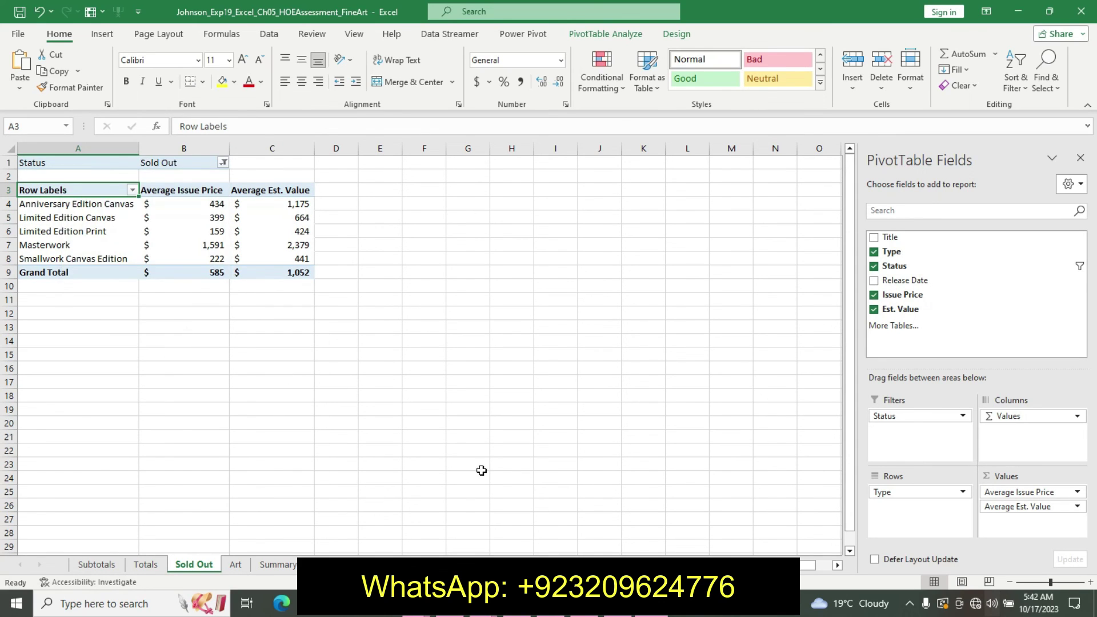
pyautogui.click(630, 614)
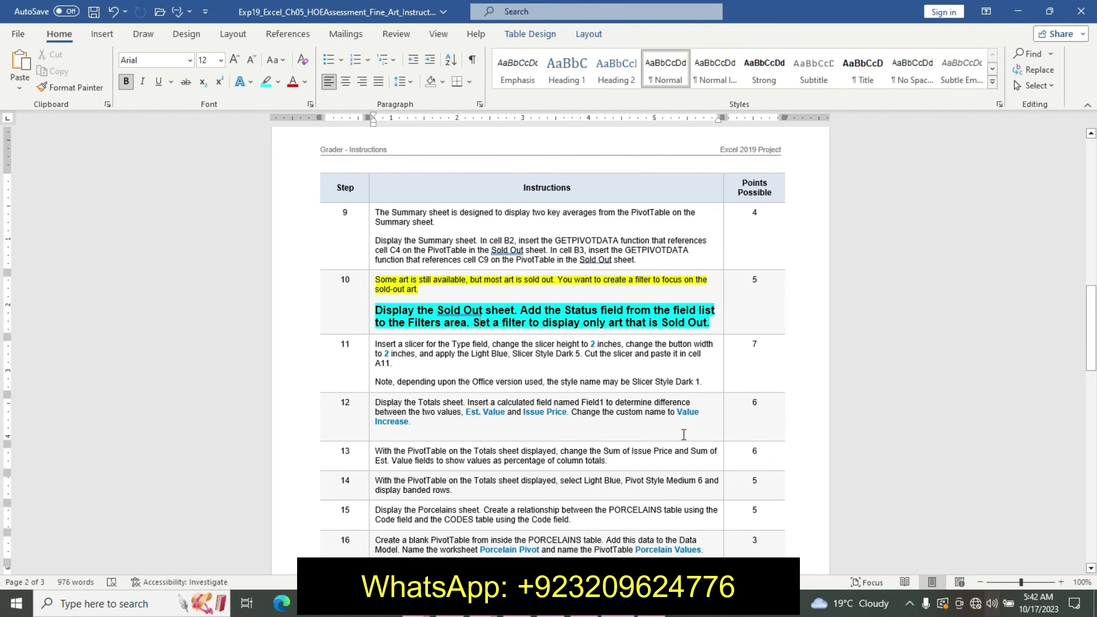
# Undo step 10's highlighting and bold sizing in Word, then return to Excel's Sold Out sheet.
pyautogui.hotkey('ctrl', 'z')
pyautogui.hotkey('ctrl', 'z')
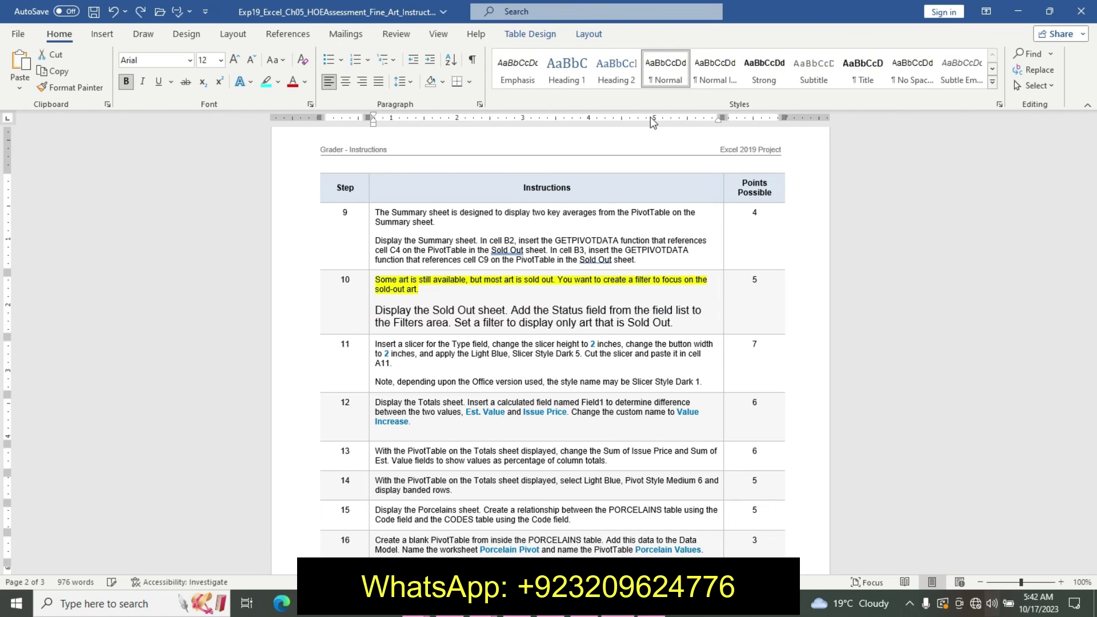
pyautogui.hotkey('ctrl', 'z')
pyautogui.hotkey('ctrl', 'z')
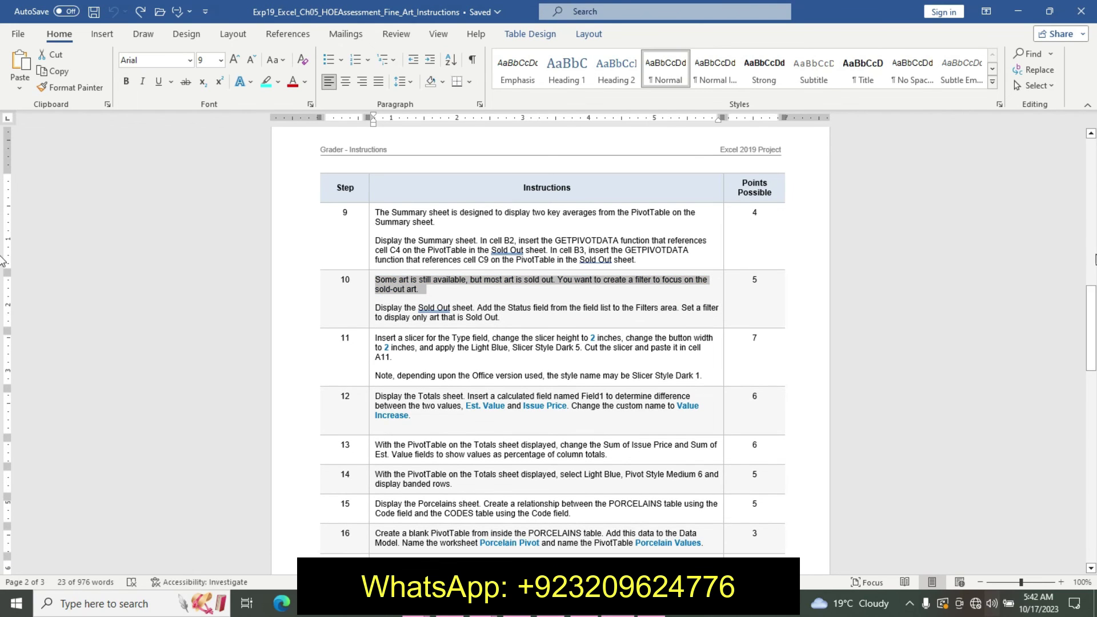
pyautogui.scroll(-15, 1076, 207)
pyautogui.scroll(20, 1076, 207)
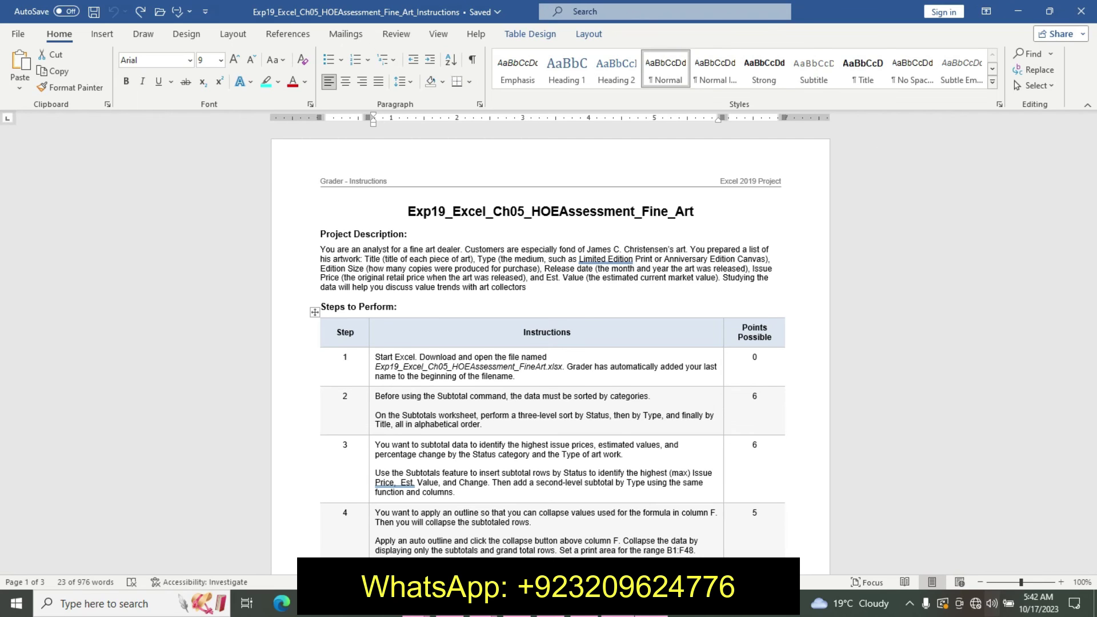
pyautogui.hotkey('alt', 'Tab')
pyautogui.click(676, 429)
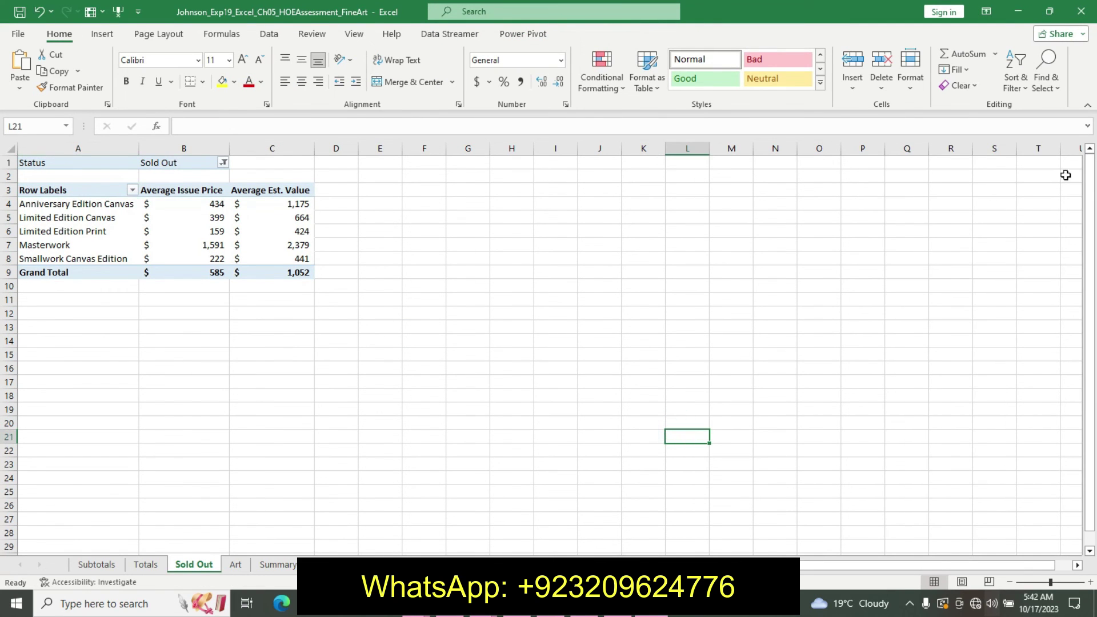
# Visit the Subtotals, Totals, Sold Out and Summary sheets, closing the field list, ending on Porcelain.
pyautogui.click(109, 564)
pyautogui.click(174, 521)
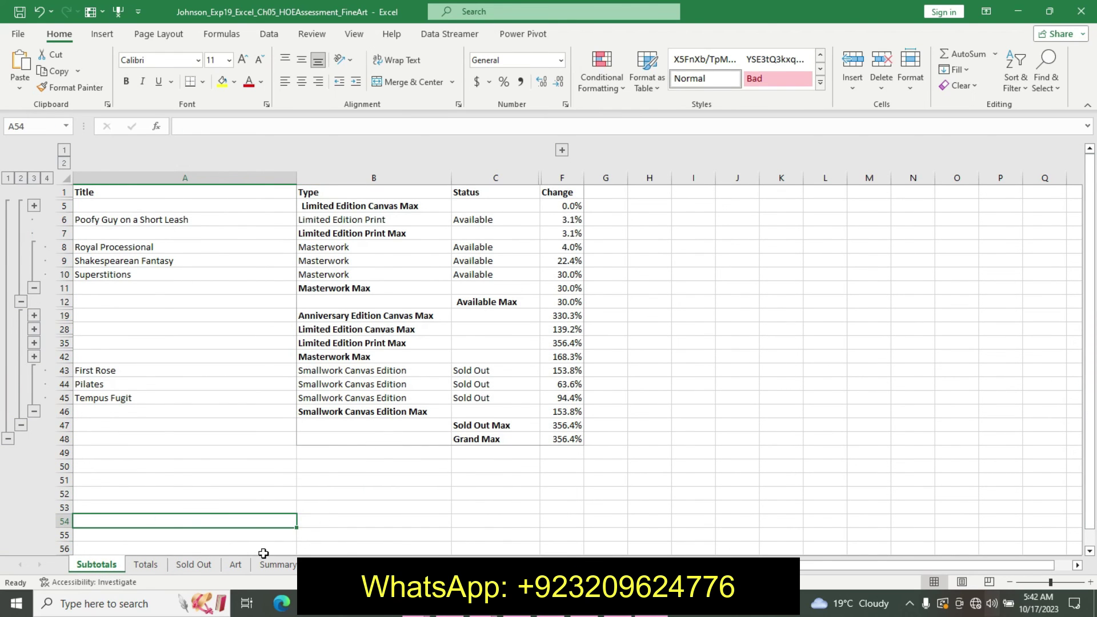
pyautogui.click(137, 567)
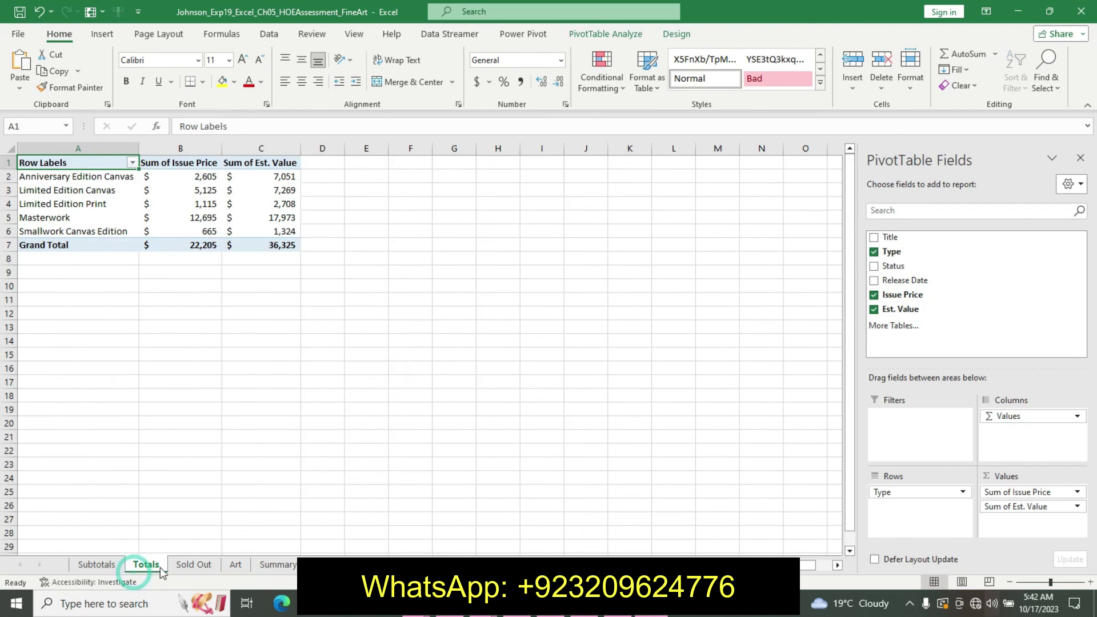
pyautogui.click(1079, 158)
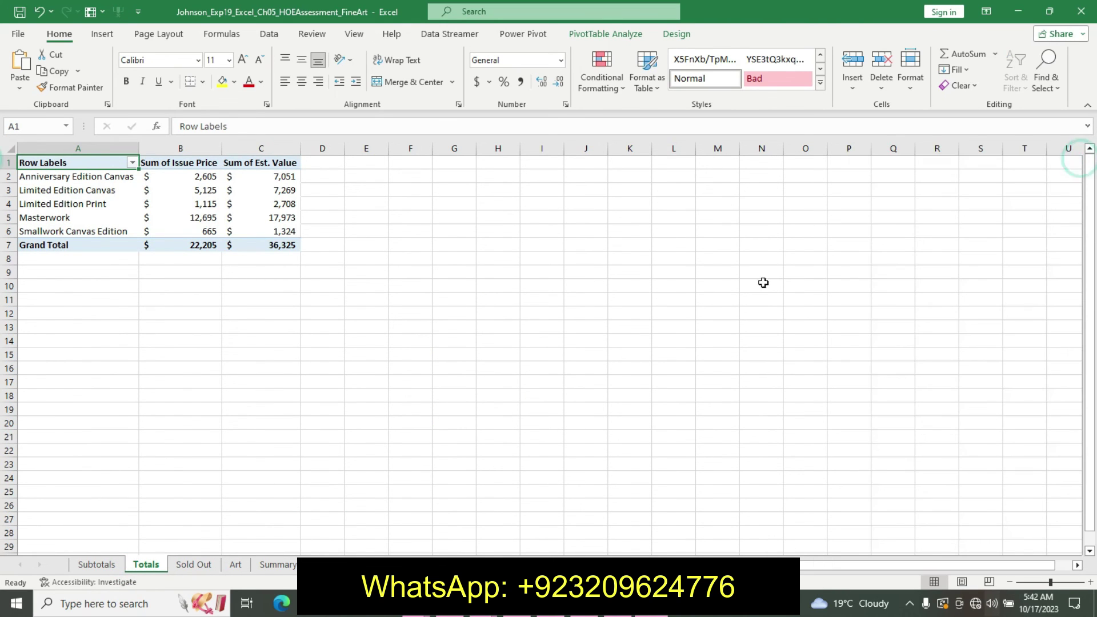
pyautogui.click(194, 565)
pyautogui.click(266, 566)
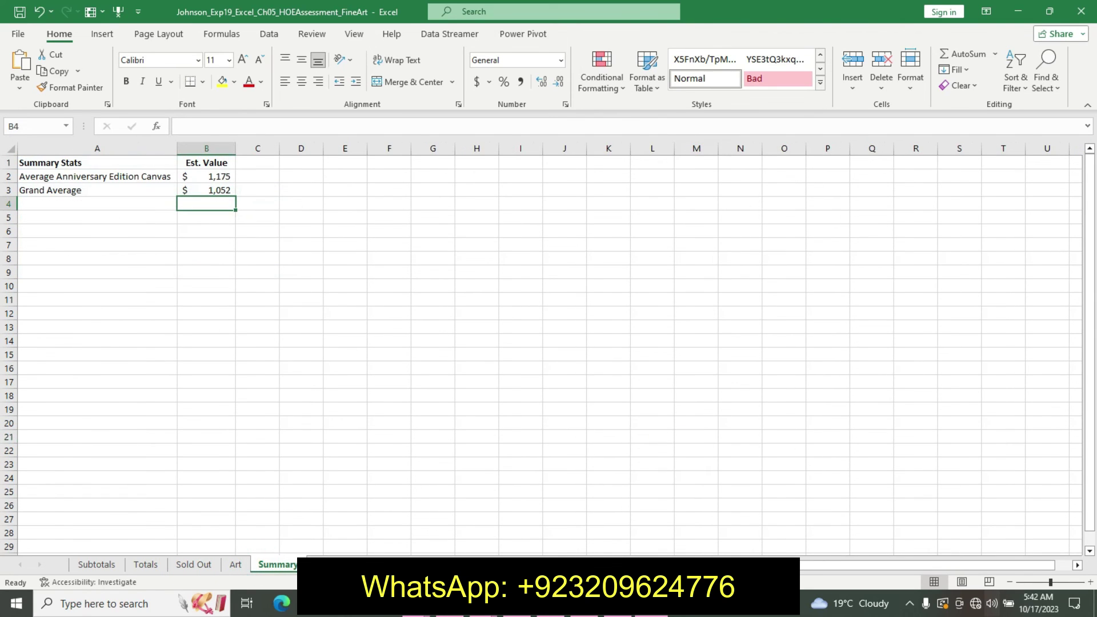
pyautogui.click(312, 565)
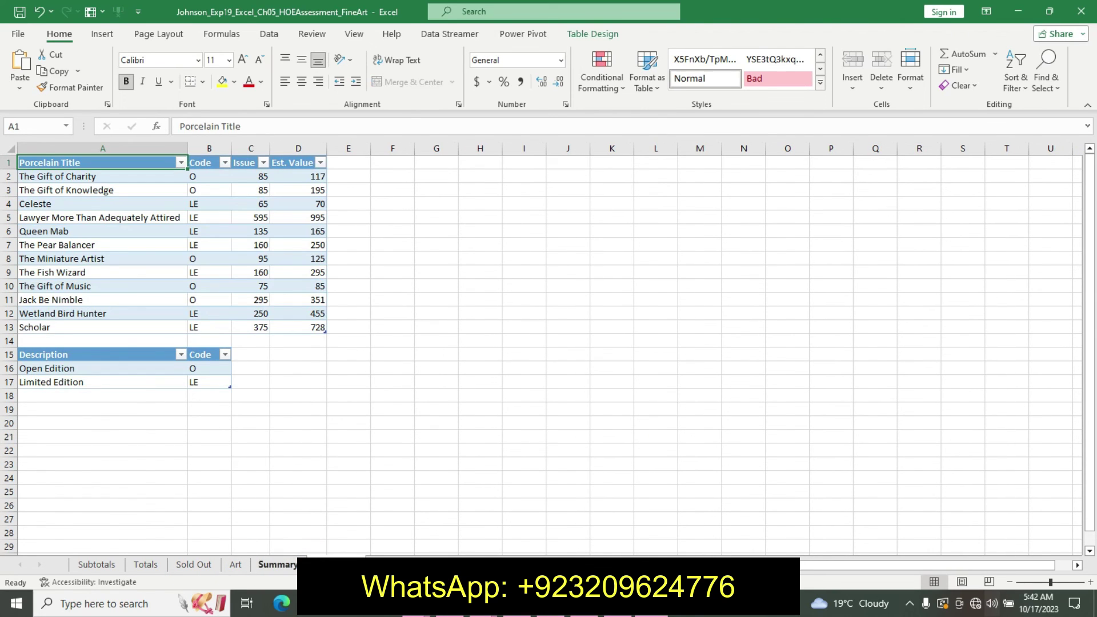